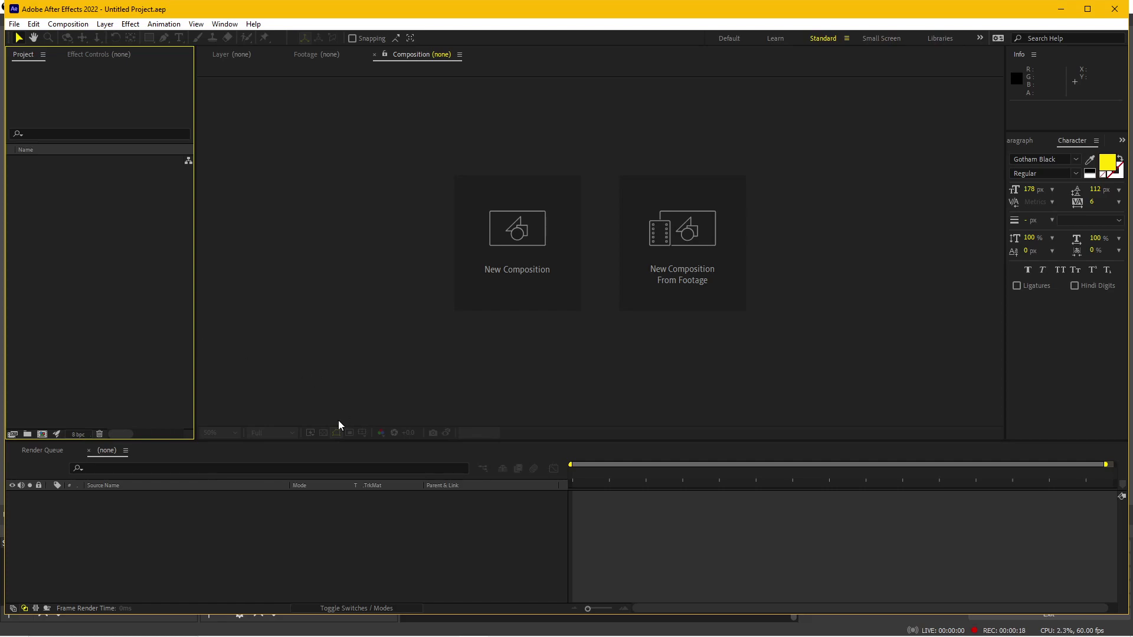
# - Search the web for 'stable diffusion' in a new browser window
pyautogui.click(340, 631)
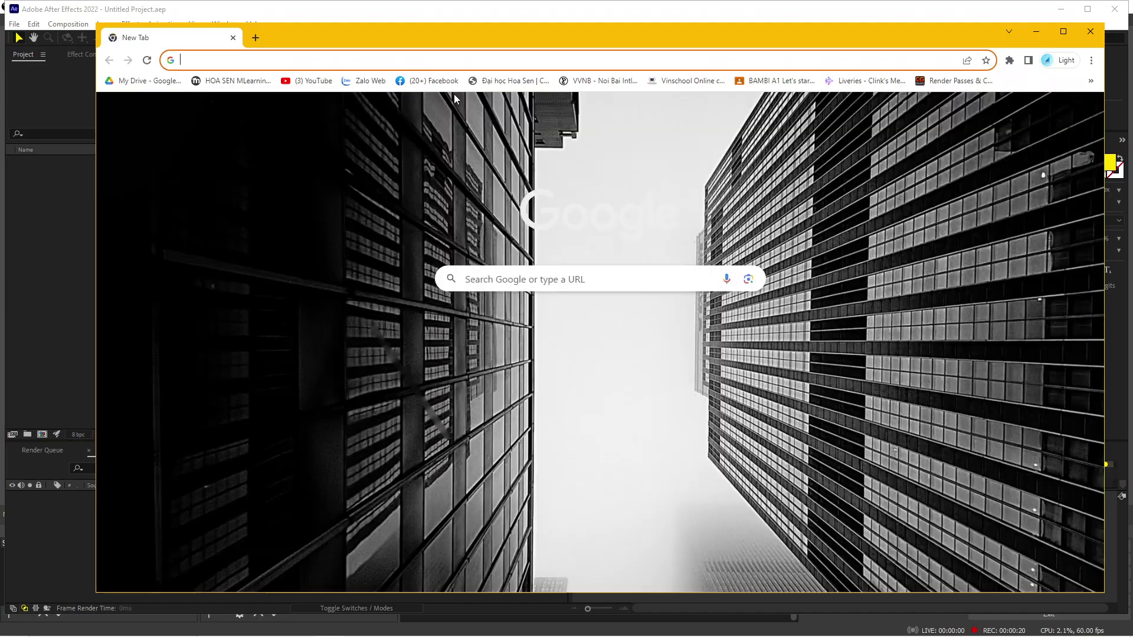
pyautogui.write('stable ')
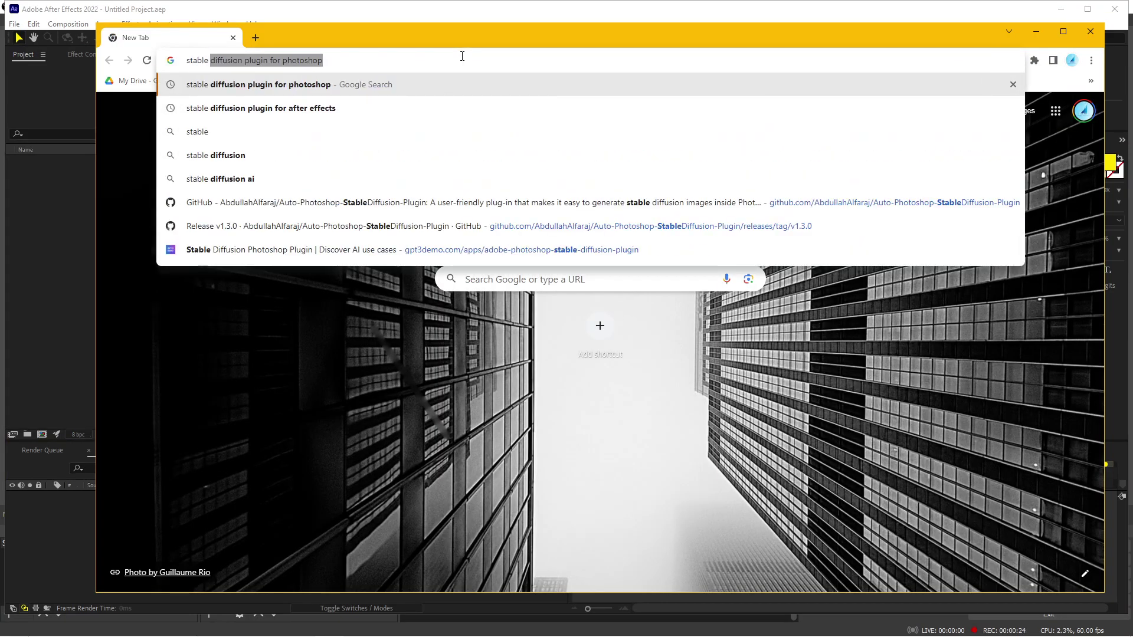
pyautogui.write('diffusion')
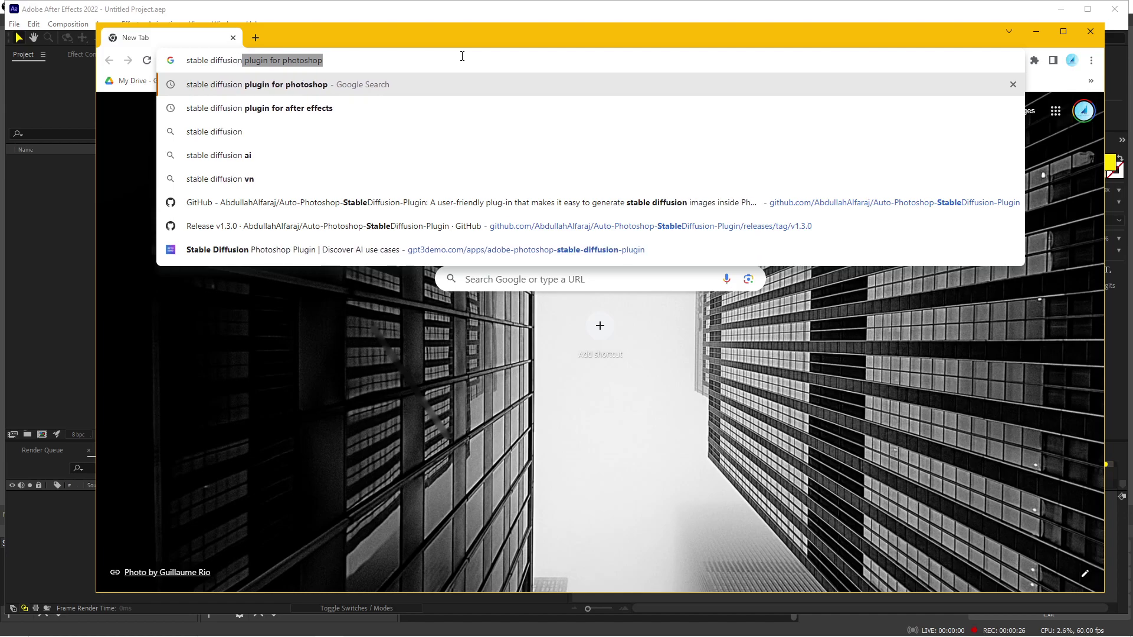
pyautogui.press('Delete')
pyautogui.press('Return')
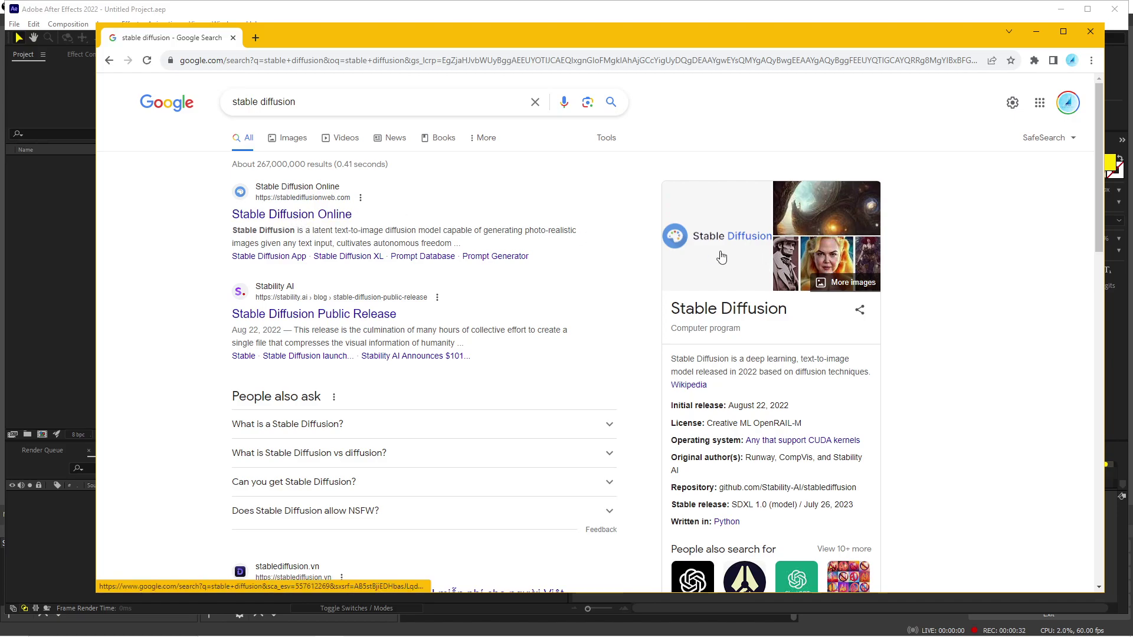
# - Browse the image results for stable diffusion
pyautogui.click(282, 141)
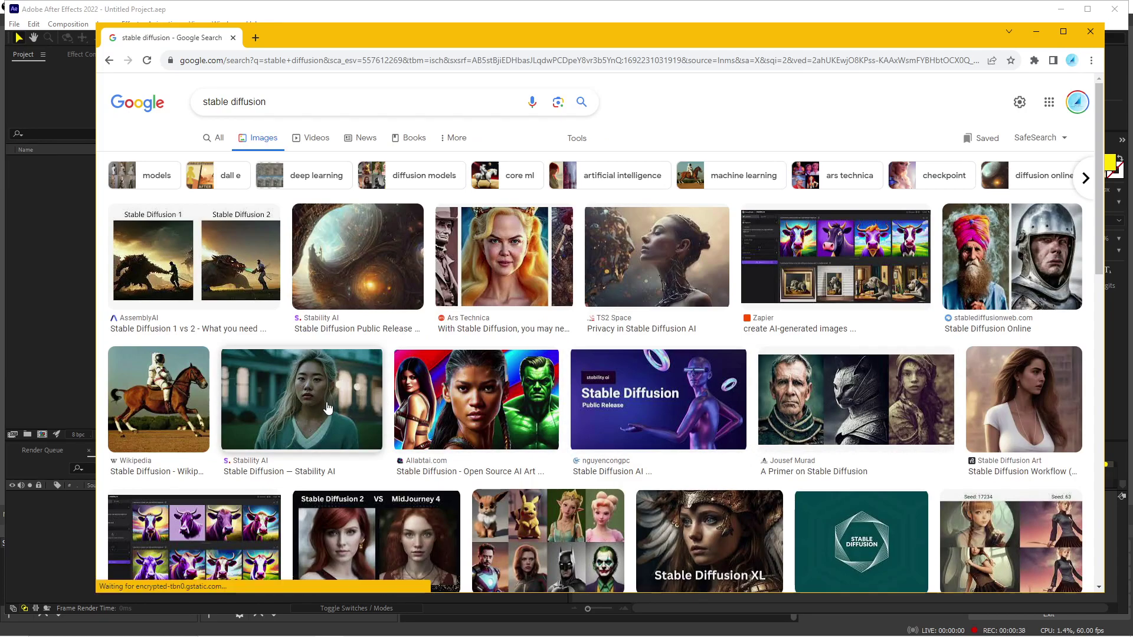
pyautogui.scroll(-2, 536, 460)
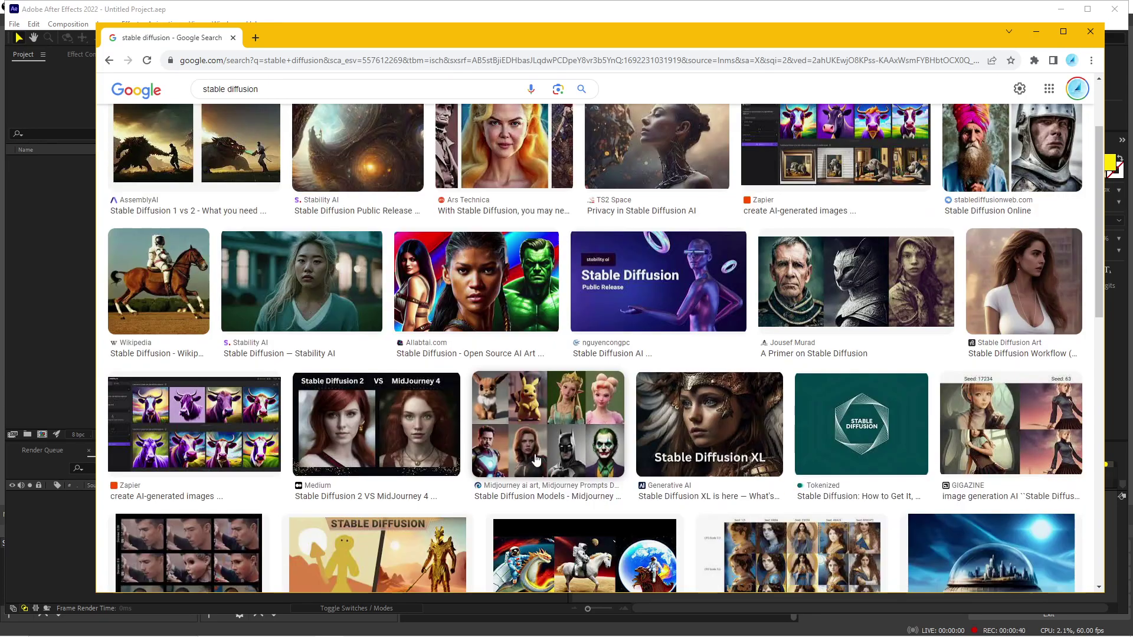
pyautogui.scroll(2, 536, 460)
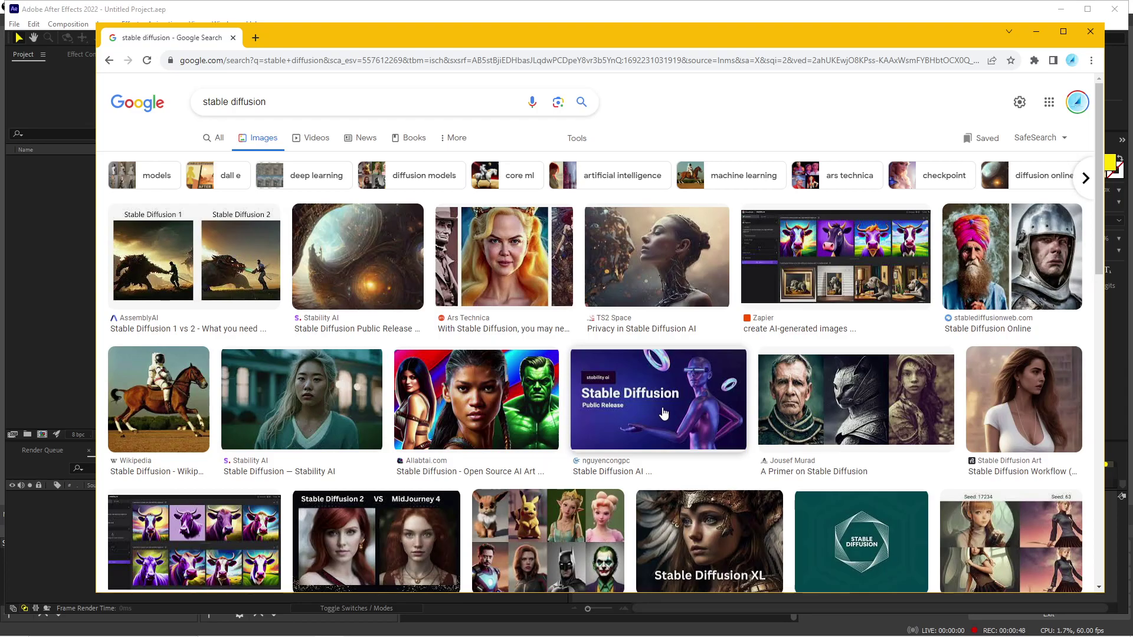
pyautogui.scroll(-2, 527, 418)
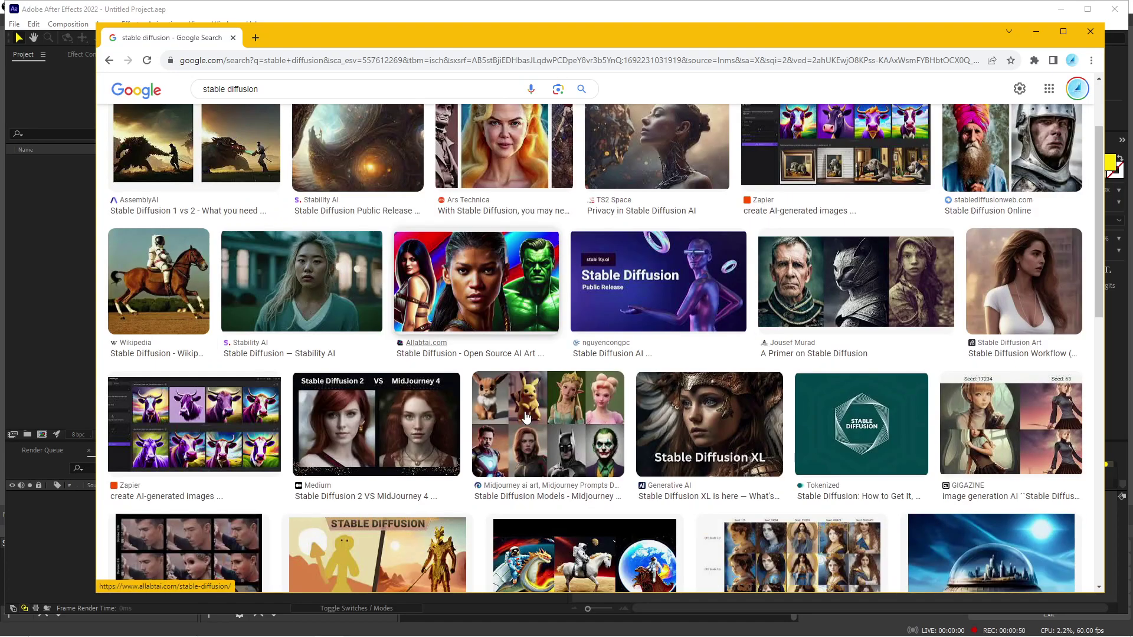
pyautogui.scroll(-2, 526, 417)
pyautogui.scroll(-3, 527, 417)
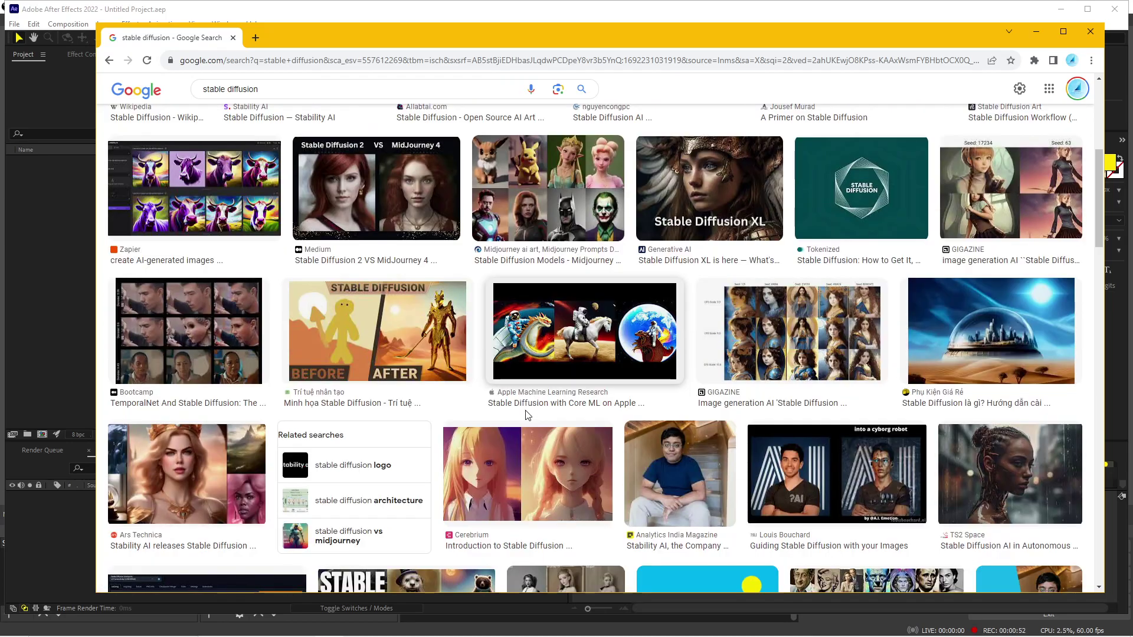
pyautogui.scroll(-2, 629, 444)
pyautogui.scroll(-2, 629, 443)
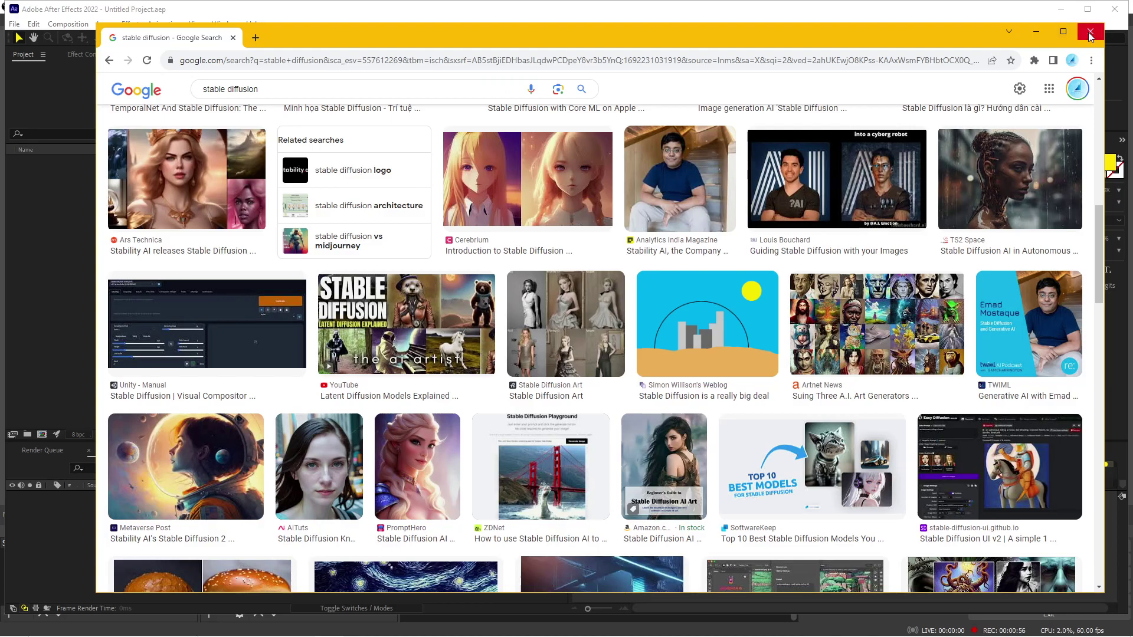
pyautogui.scroll(4, 590, 354)
pyautogui.scroll(4, 590, 354)
pyautogui.scroll(4, 590, 354)
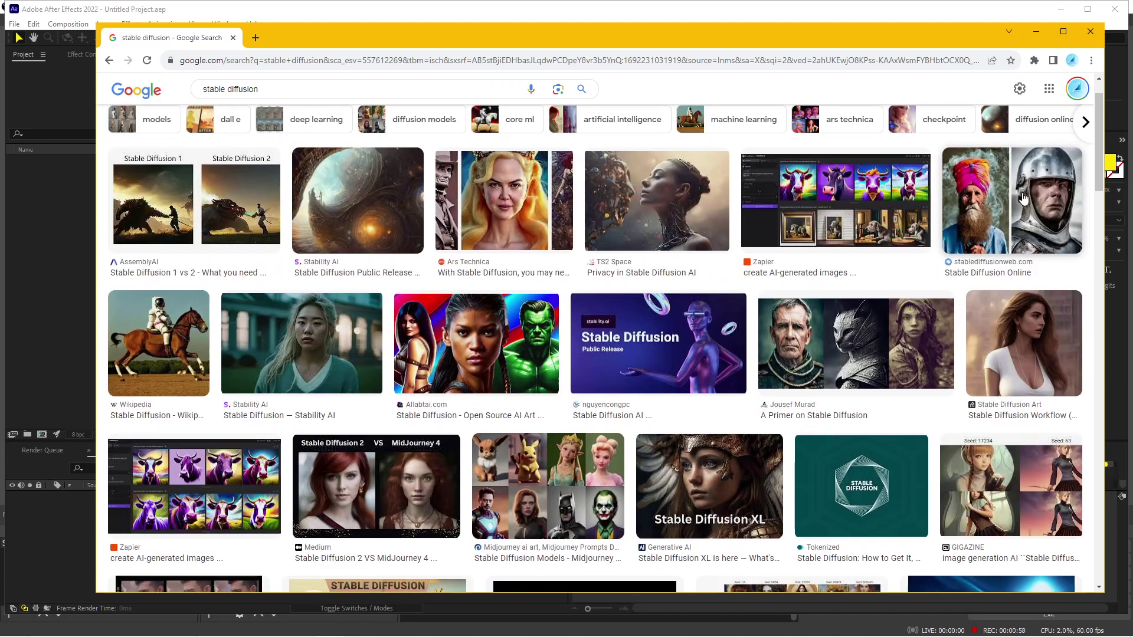
# - Close the browser and select the Local Diffusion zip in File Explorer's Downloads > Local Diffusion folder
pyautogui.click(1085, 28)
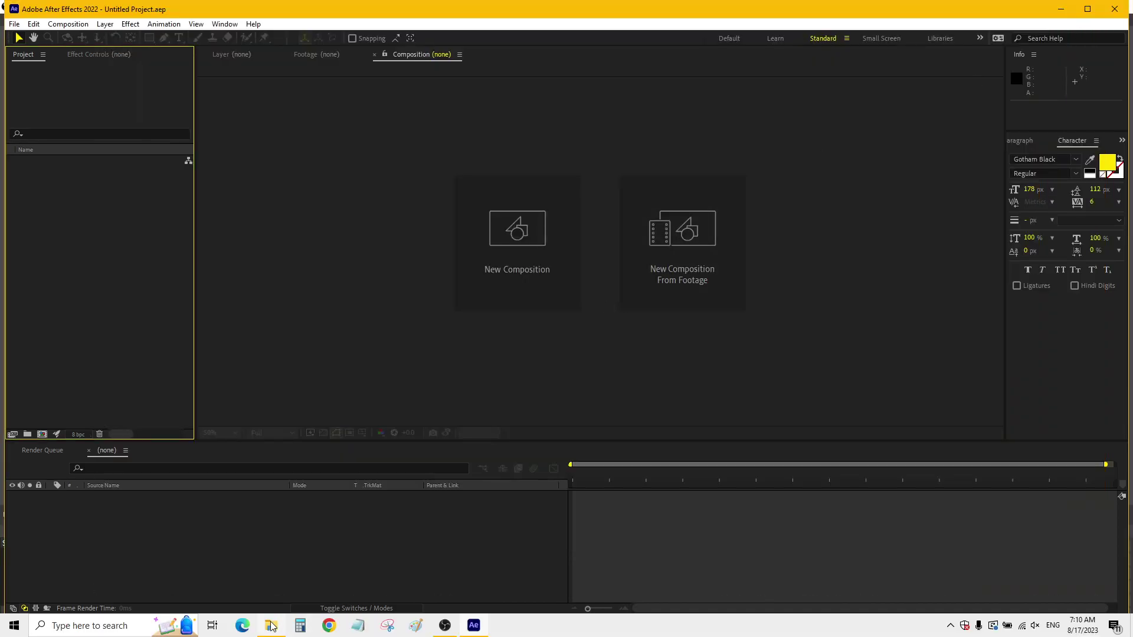
pyautogui.click(271, 625)
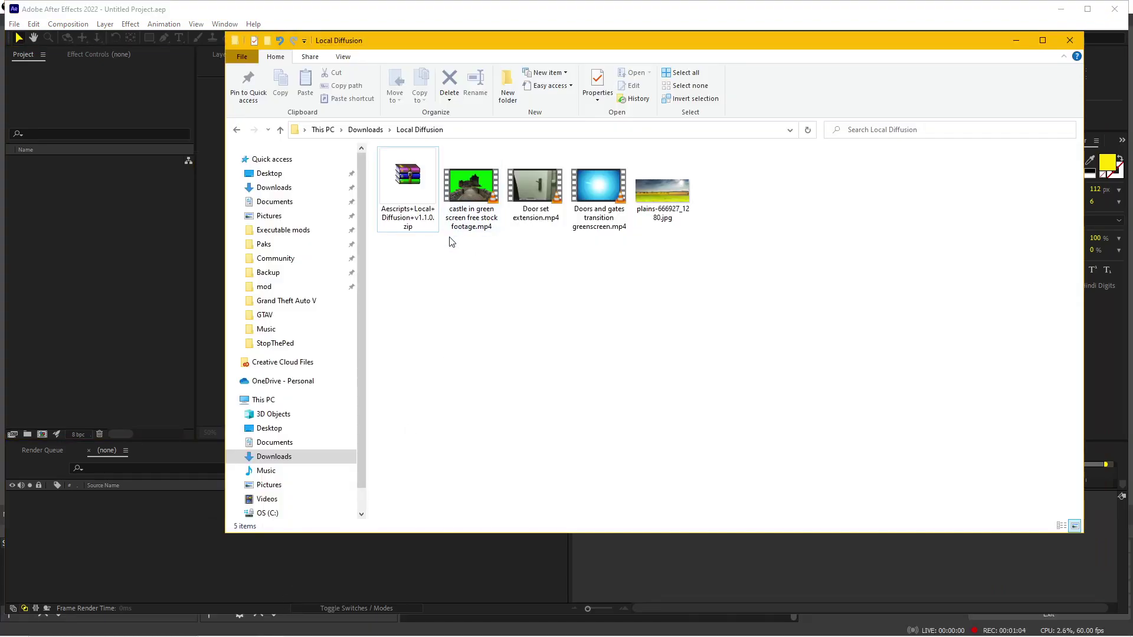
pyautogui.click(421, 183)
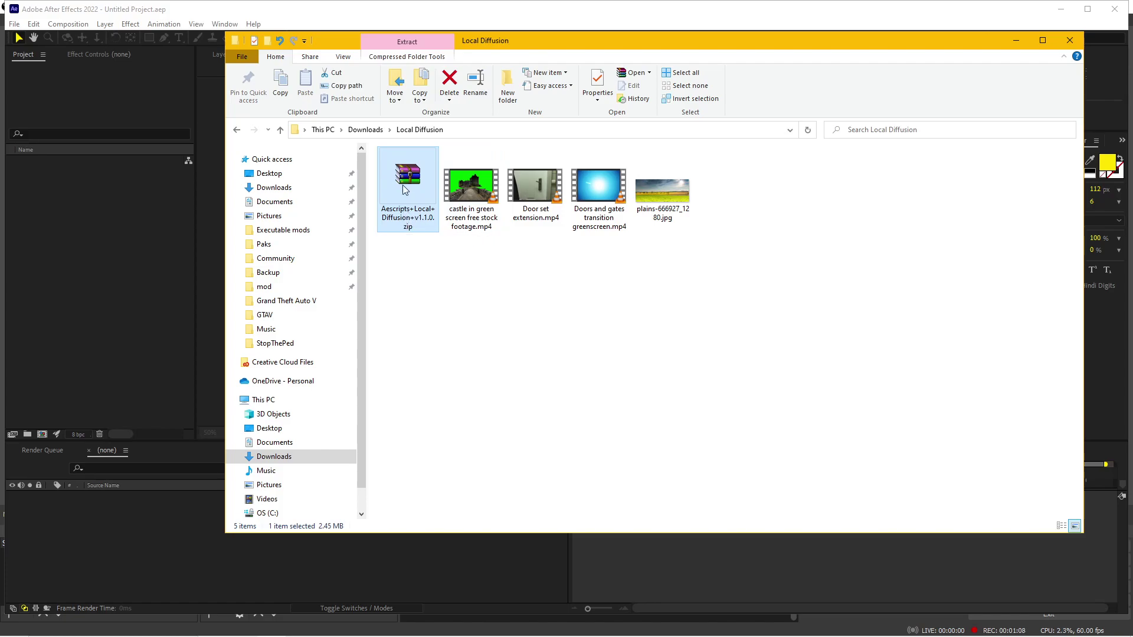
# - Open the Local Diffusion zip in WinRAR, dismiss the purchase nag, and enter the Aescripts Local Diffusion v1.1.0 folder
pyautogui.doubleClick(403, 188)
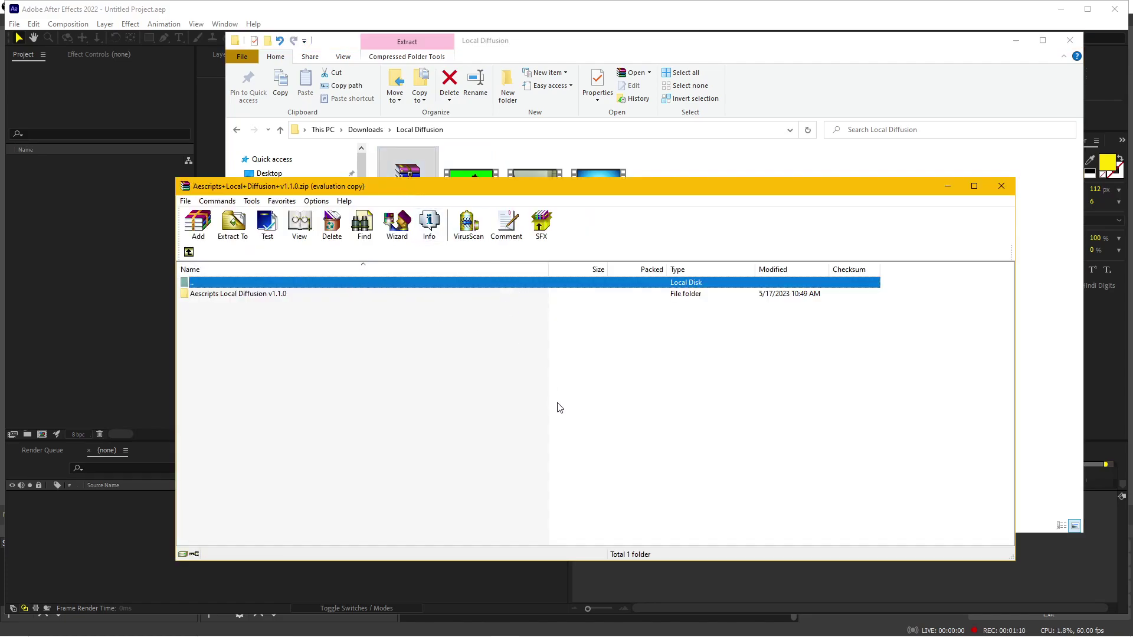
pyautogui.click(646, 378)
pyautogui.doubleClick(267, 295)
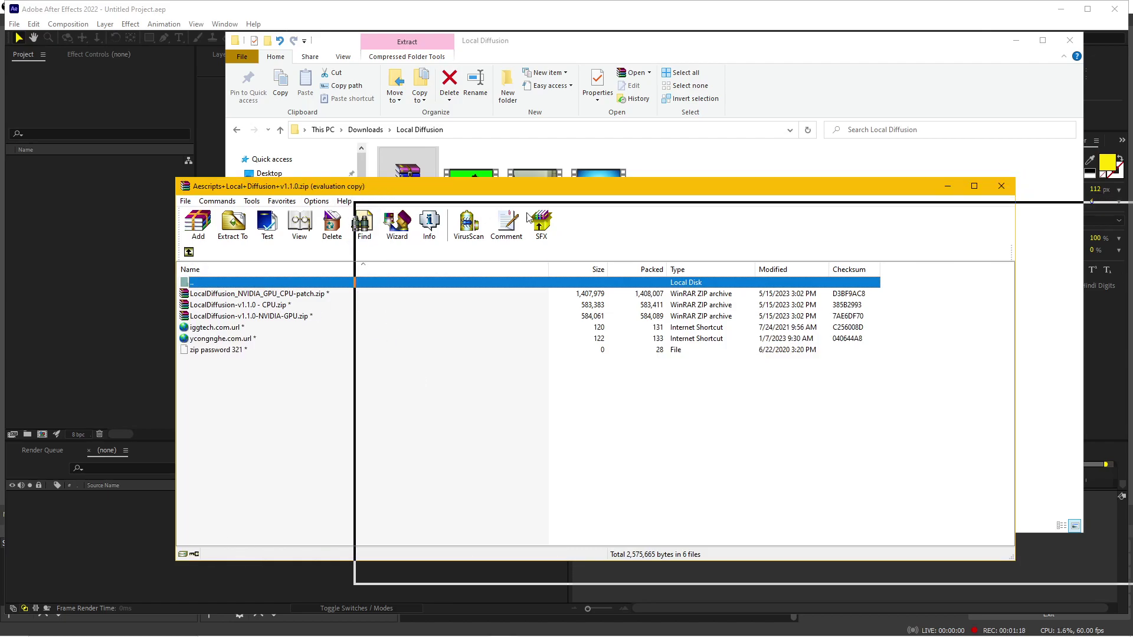
# - Rearrange the WinRAR and File Explorer windows, bringing the archive window back to the front
pyautogui.moveTo(348, 189); pyautogui.dragTo(690, 271)
pyautogui.moveTo(582, 47); pyautogui.dragTo(437, 28)
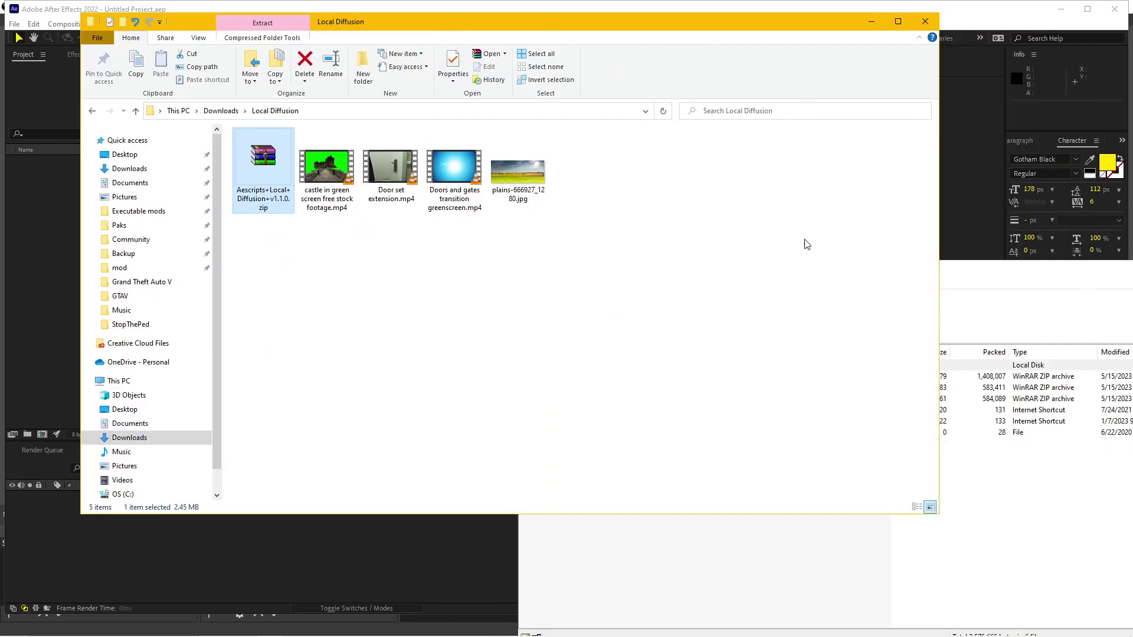
pyautogui.moveTo(987, 277); pyautogui.dragTo(740, 237)
pyautogui.click(968, 152)
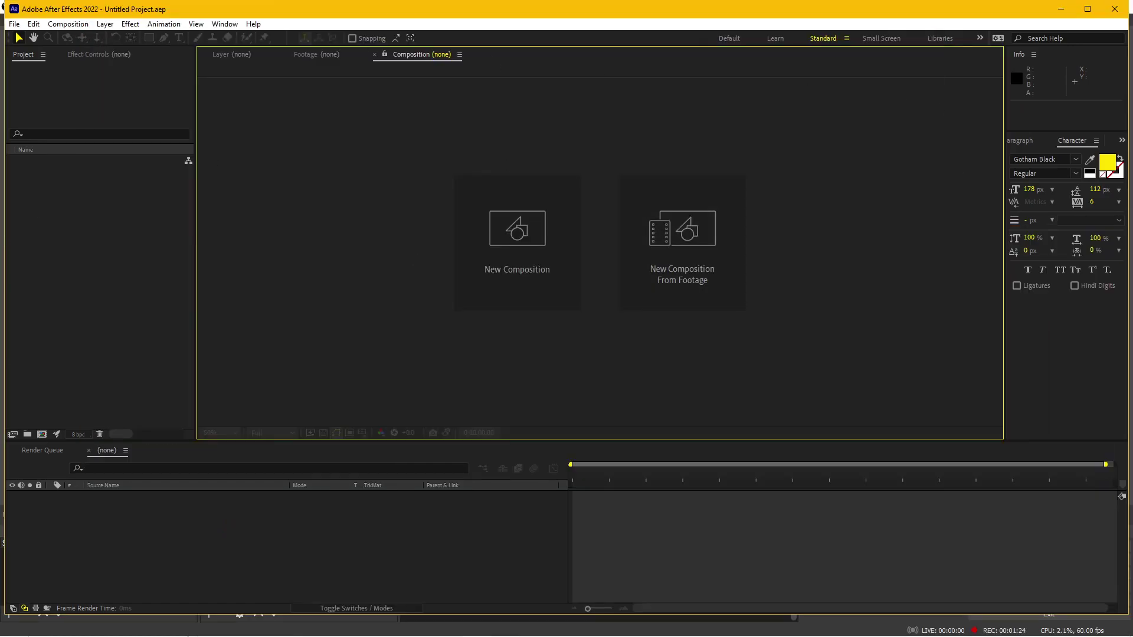
pyautogui.click(499, 629)
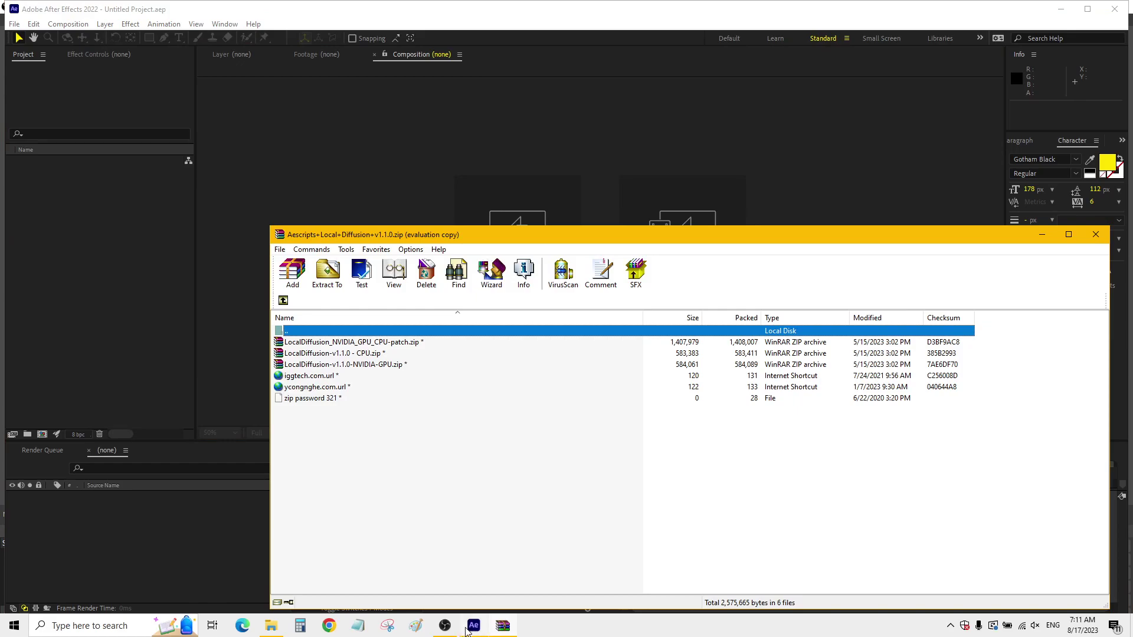
# - Select the CPU-patch, CPU and NVIDIA-GPU Local Diffusion zips in turn to compare them
pyautogui.click(271, 627)
pyautogui.click(503, 630)
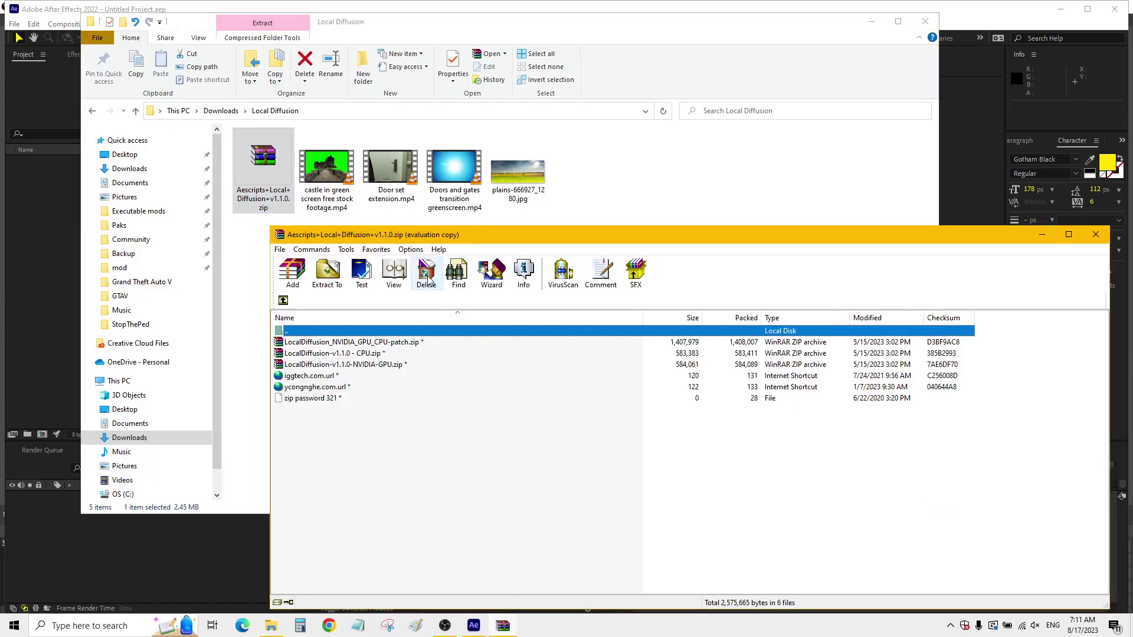
pyautogui.moveTo(399, 230); pyautogui.dragTo(598, 230)
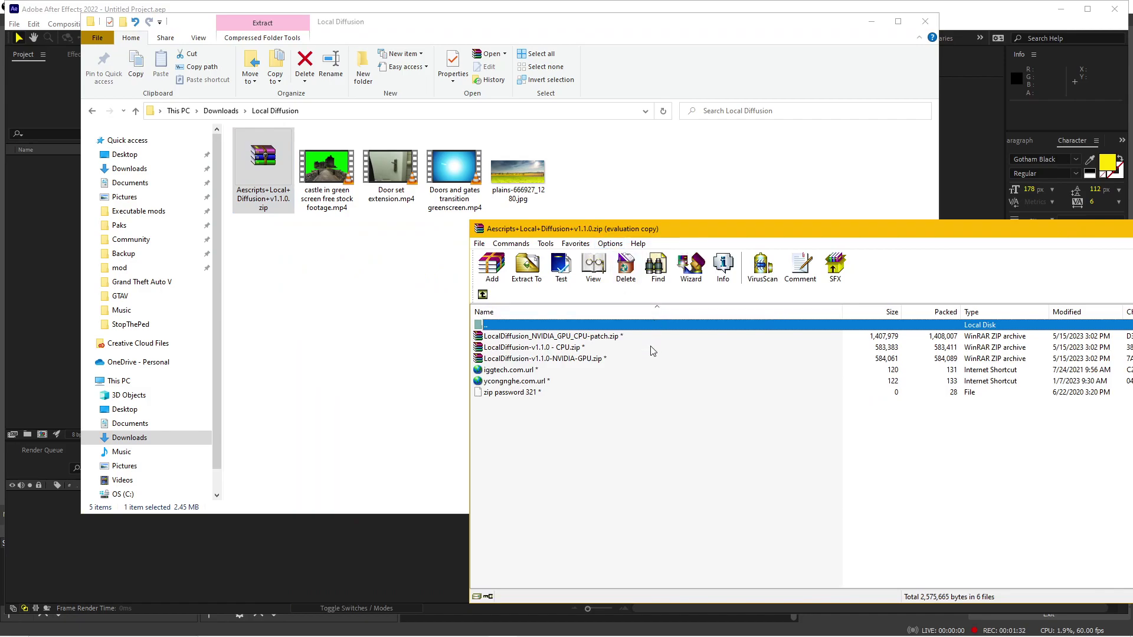
pyautogui.moveTo(604, 235); pyautogui.dragTo(509, 237)
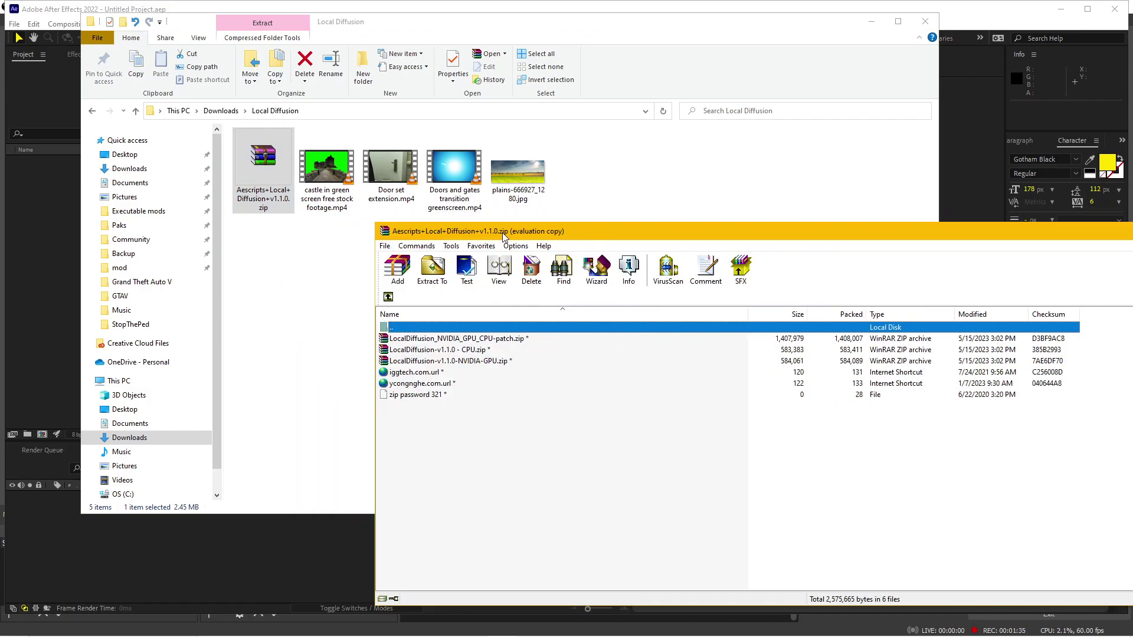
pyautogui.click(469, 342)
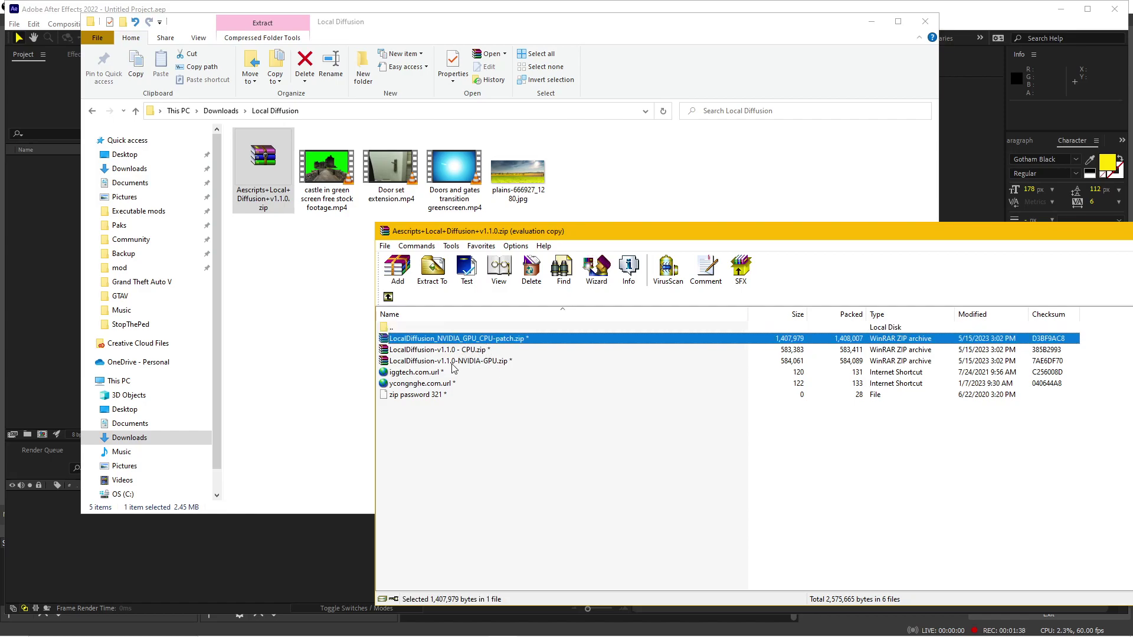
pyautogui.click(453, 365)
pyautogui.click(469, 341)
pyautogui.click(468, 350)
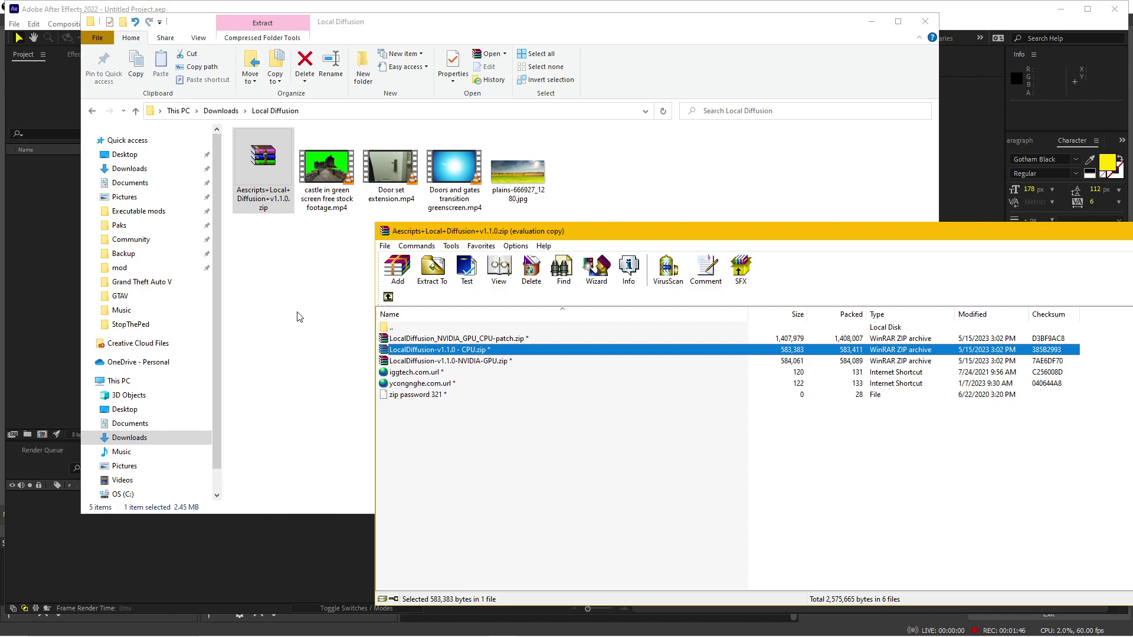
pyautogui.click(476, 362)
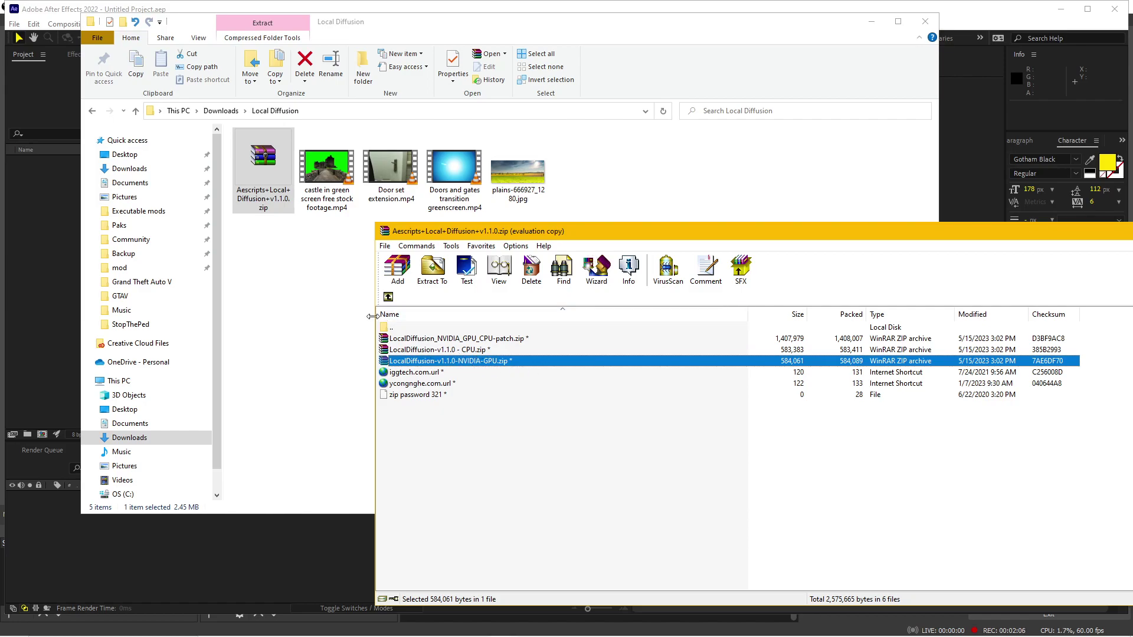
# - Reposition the WinRAR window, then close it
pyautogui.moveTo(524, 233); pyautogui.dragTo(409, 228)
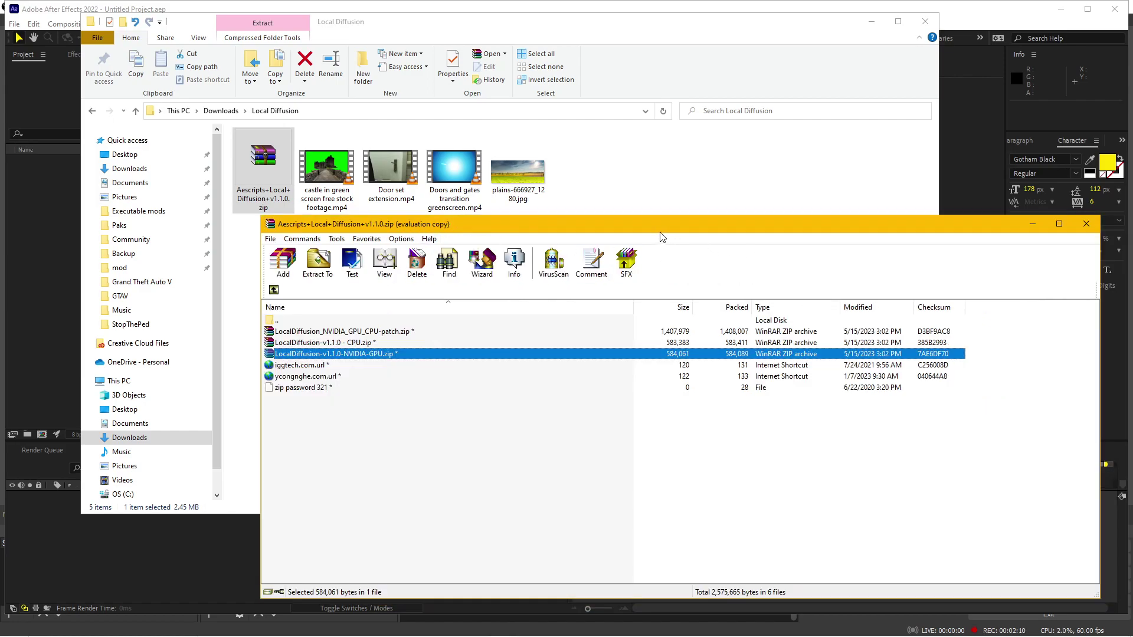
pyautogui.moveTo(661, 236); pyautogui.dragTo(662, 238)
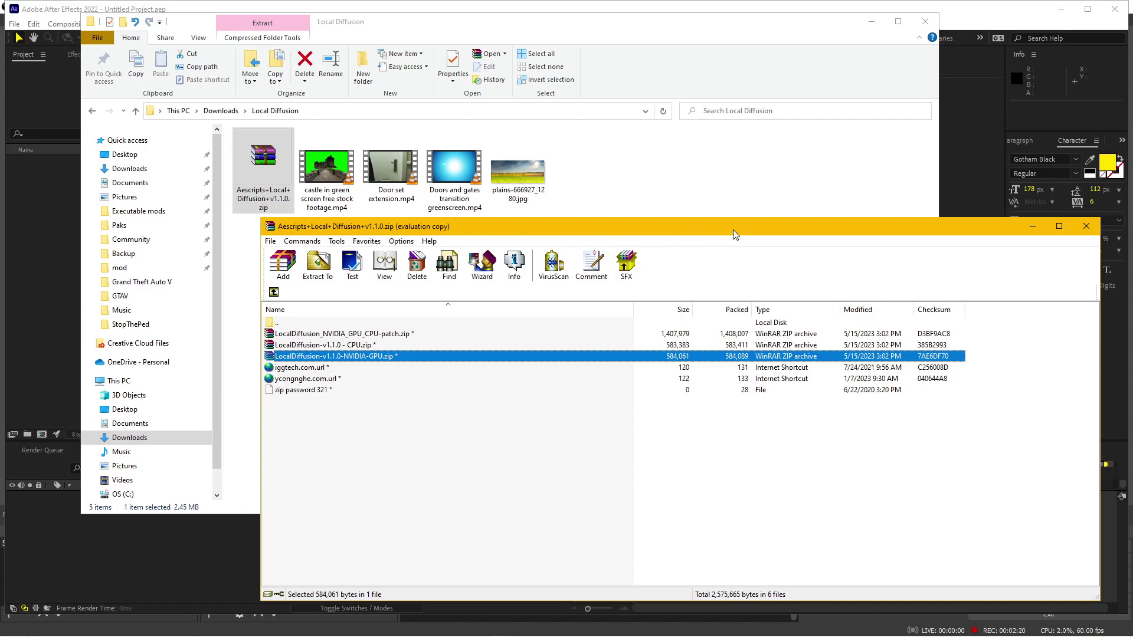
pyautogui.moveTo(620, 231); pyautogui.dragTo(633, 231)
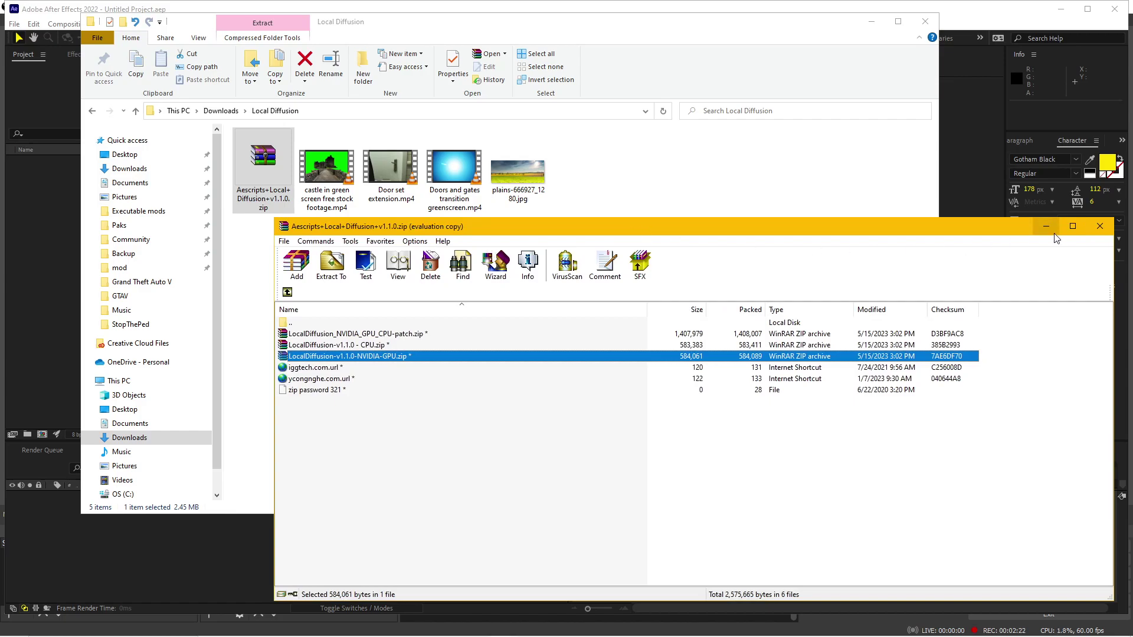
pyautogui.click(1101, 228)
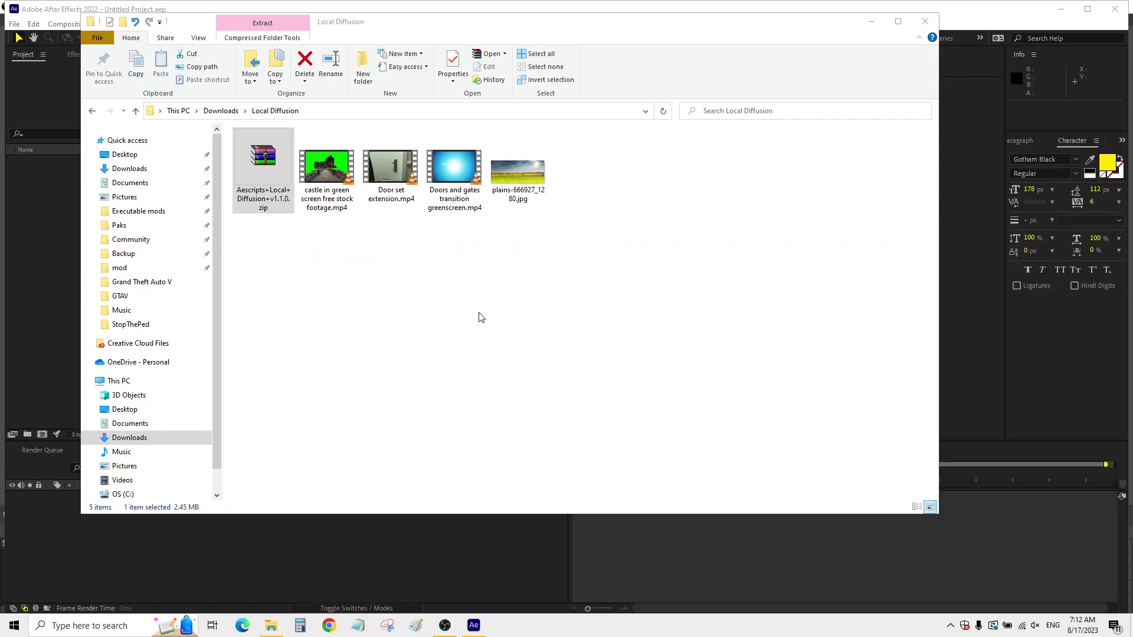
# - Switch back to the empty Untitled Project in After Effects and widen the Project panel
pyautogui.click(34, 302)
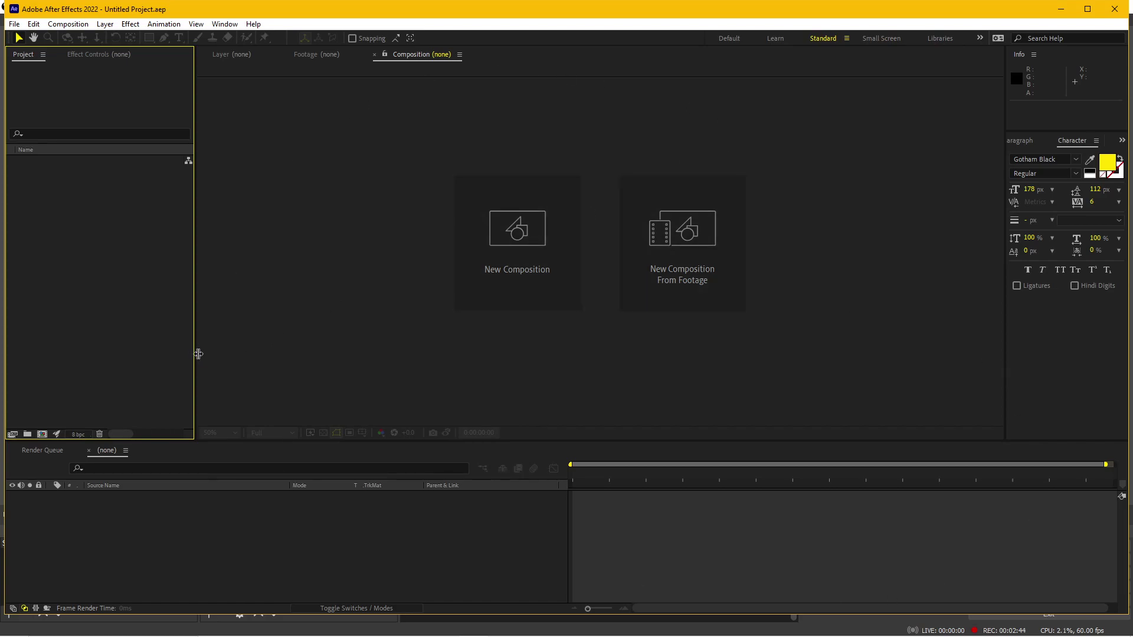
pyautogui.moveTo(198, 354); pyautogui.dragTo(215, 353)
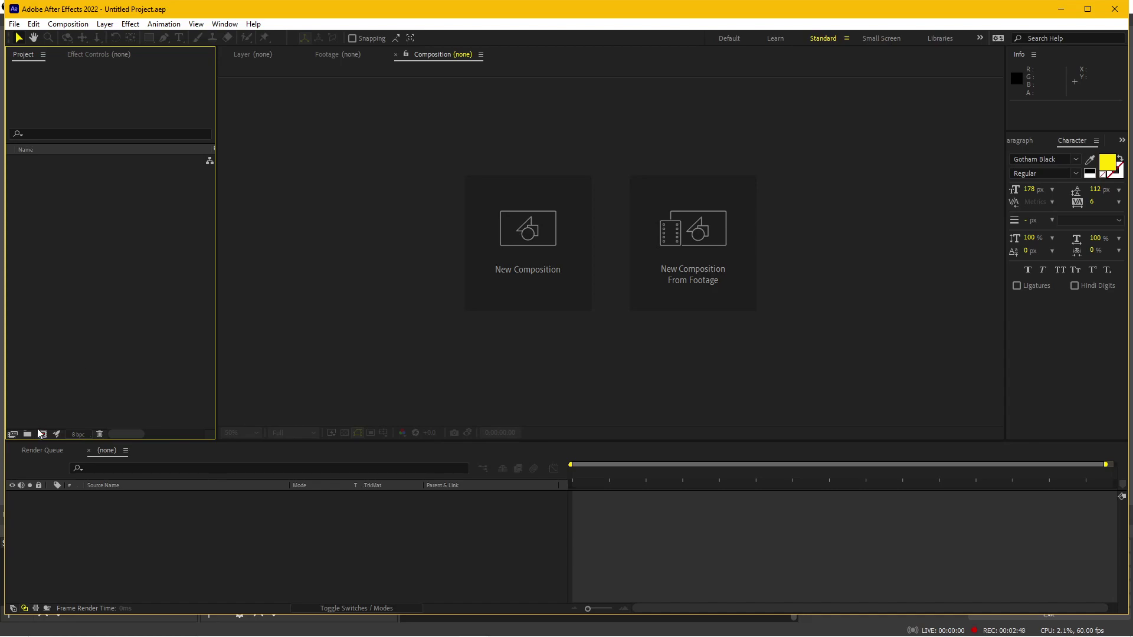
# - Import plains-666927_1280.jpg from Downloads > Local Diffusion into the project
pyautogui.doubleClick(89, 349)
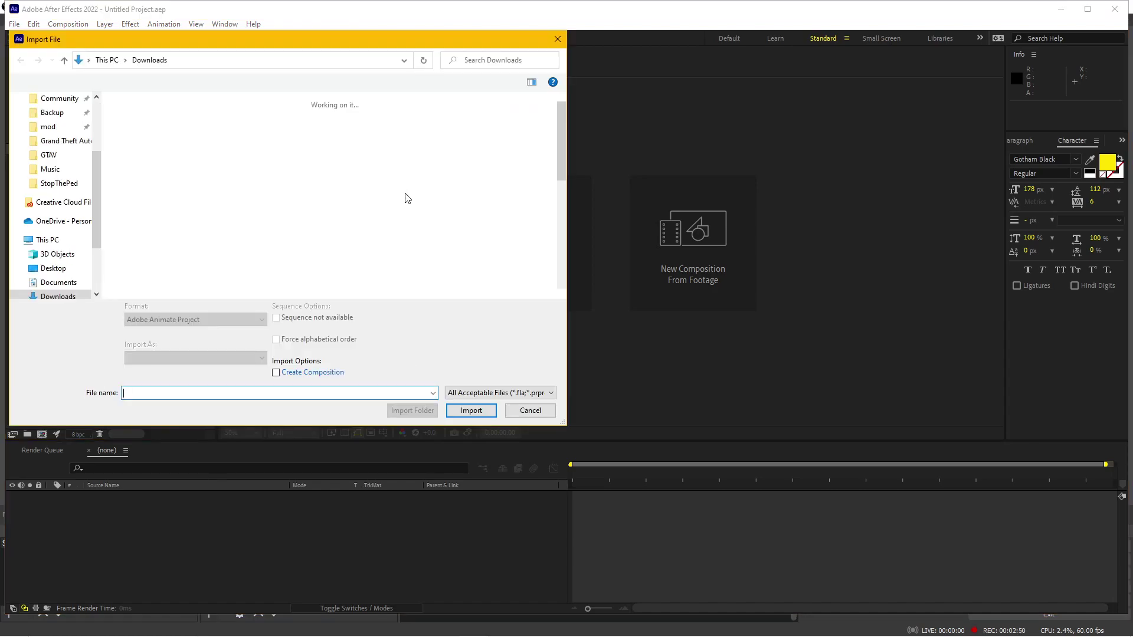
pyautogui.doubleClick(143, 147)
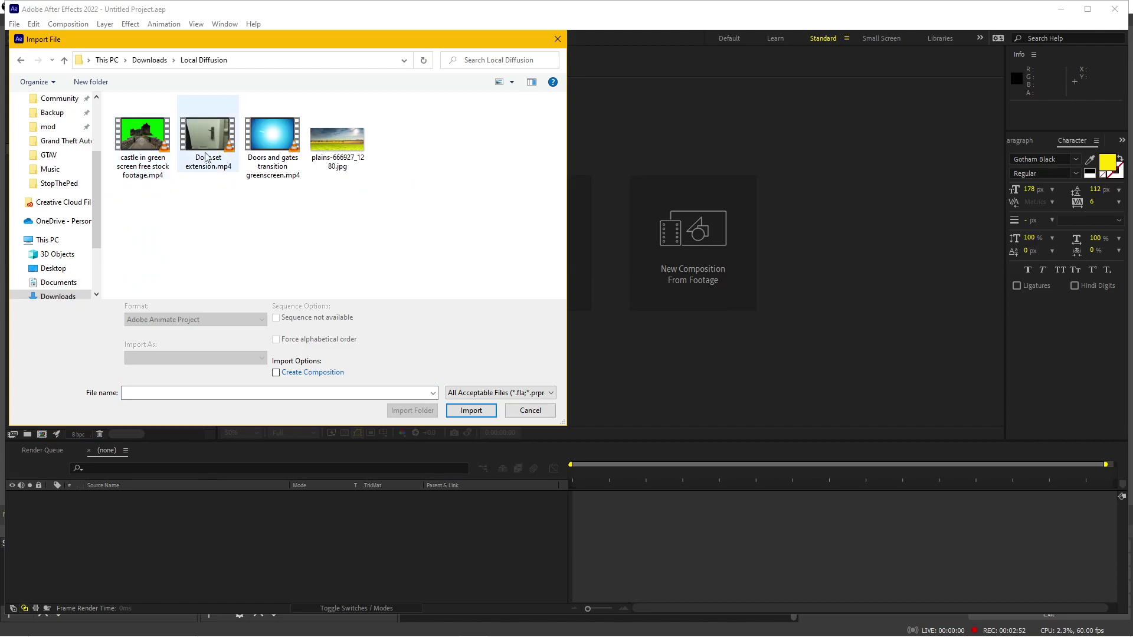
pyautogui.click(351, 157)
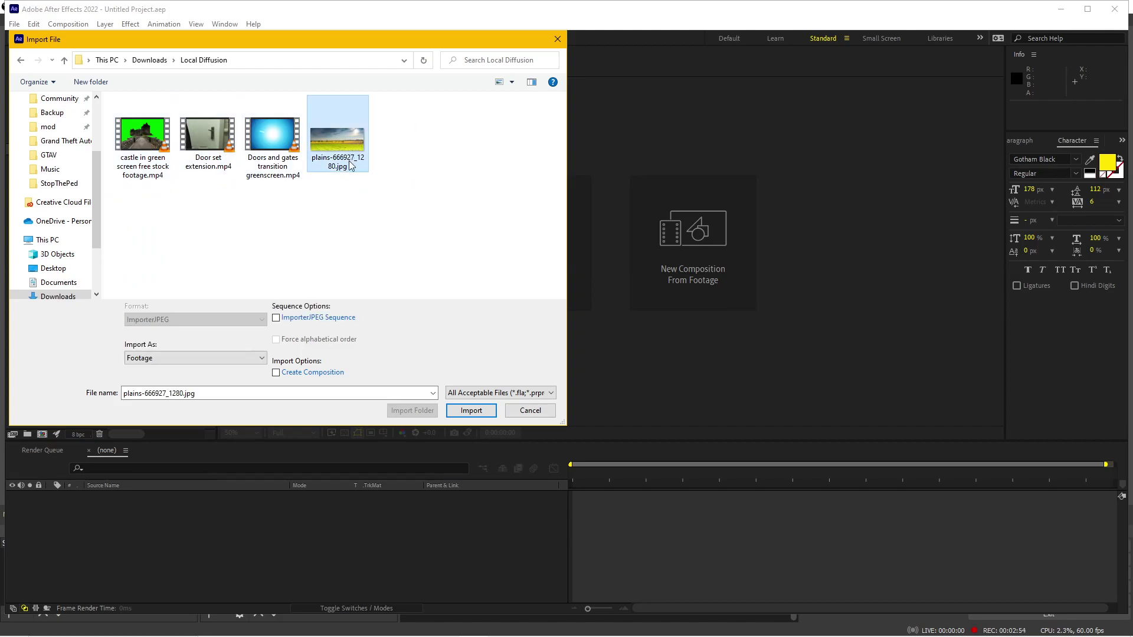
pyautogui.doubleClick(328, 136)
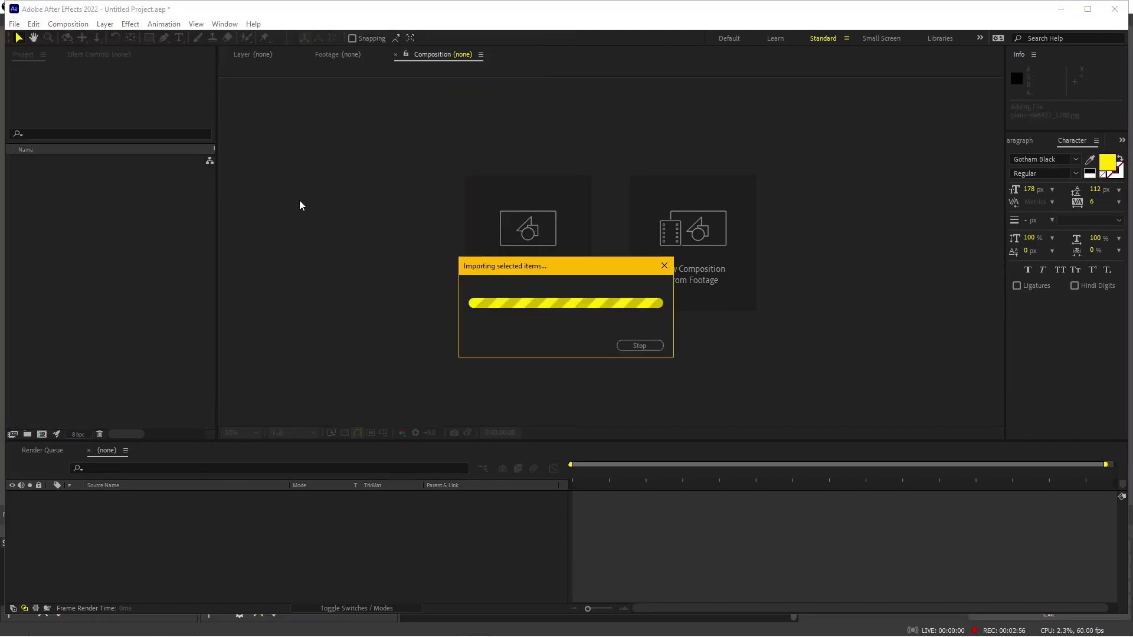
# - Preview the plains photo at 100% and 50%, then make a new composition from it
pyautogui.doubleClick(41, 159)
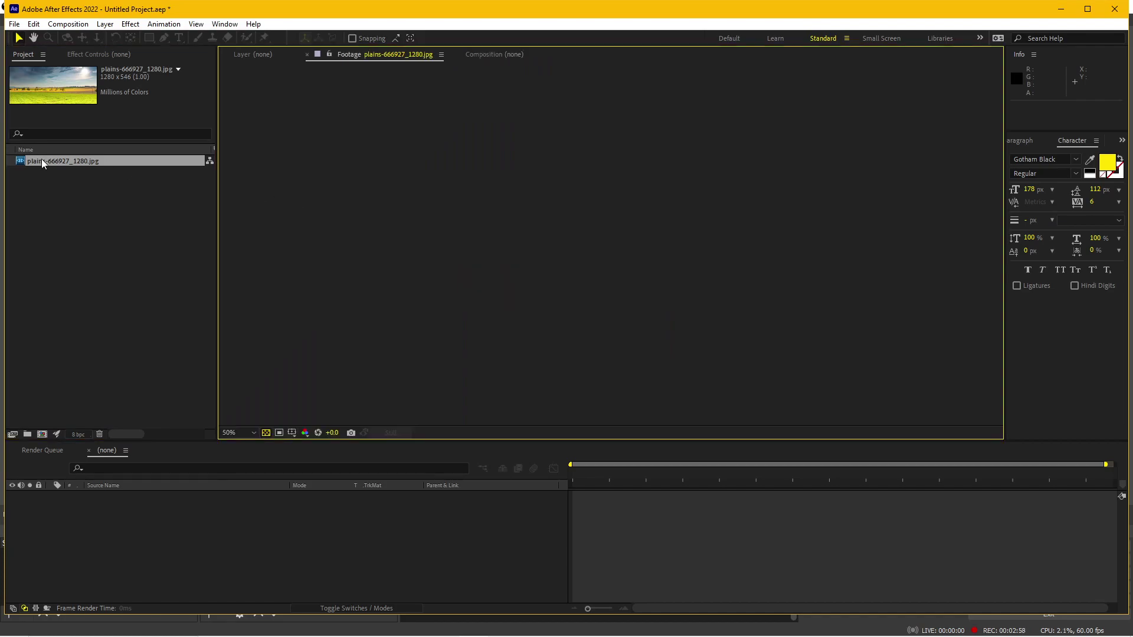
pyautogui.press('.')
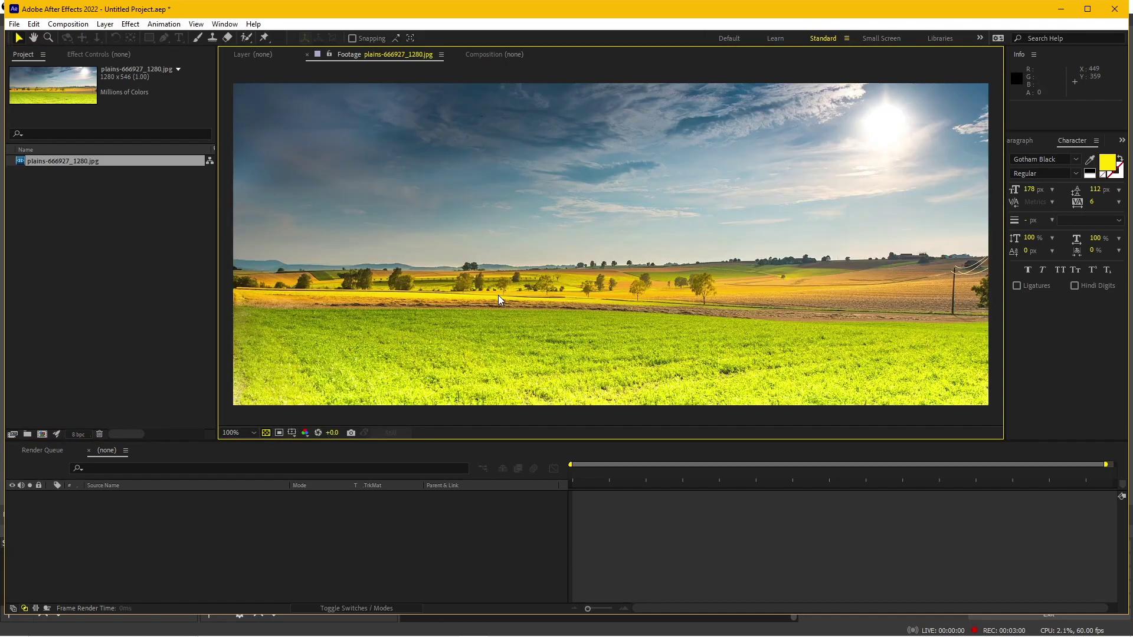
pyautogui.press(',')
pyautogui.press('.')
pyautogui.press(',')
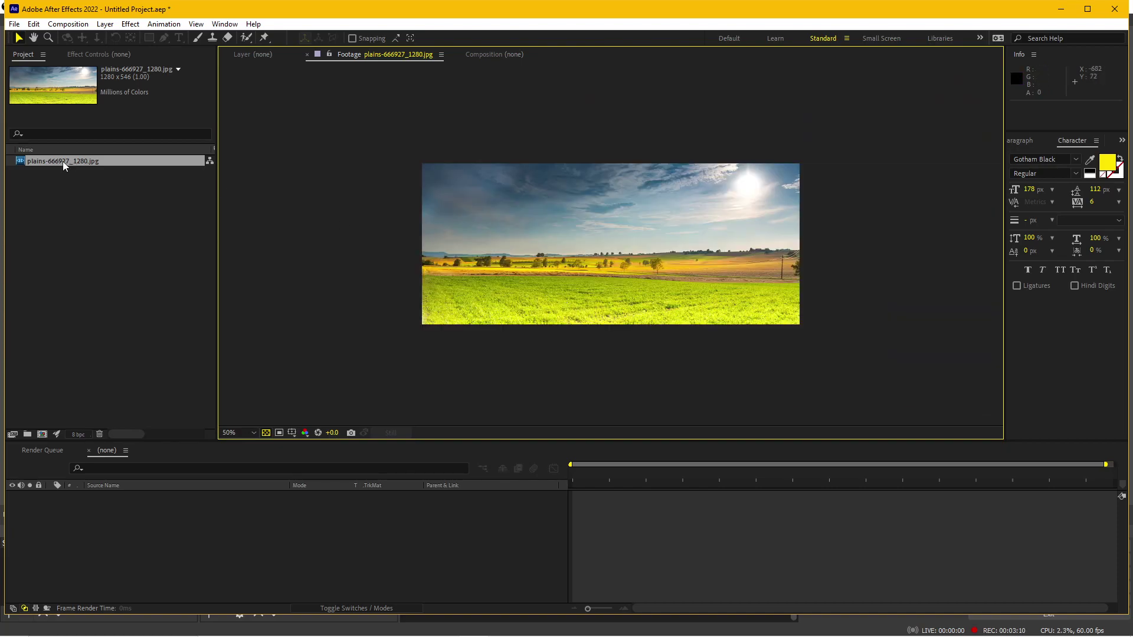
pyautogui.moveTo(62, 161); pyautogui.dragTo(40, 436)
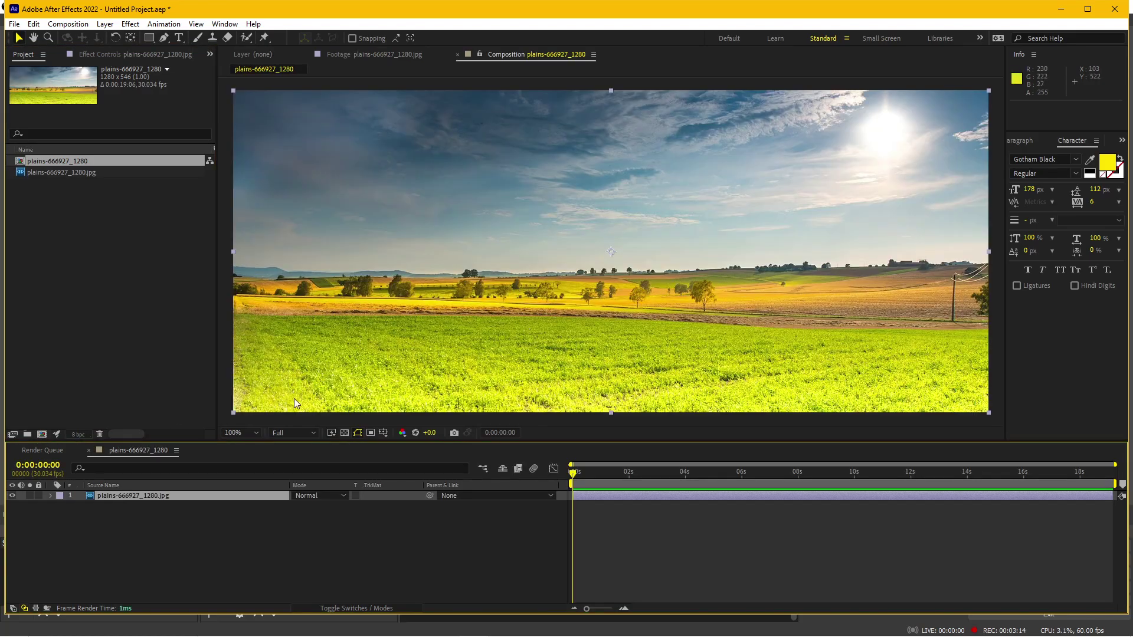
# - Add a full-frame green solid, Green Solid 1 at 1280×546, above the plains layer
pyautogui.click(129, 553)
pyautogui.click(144, 496)
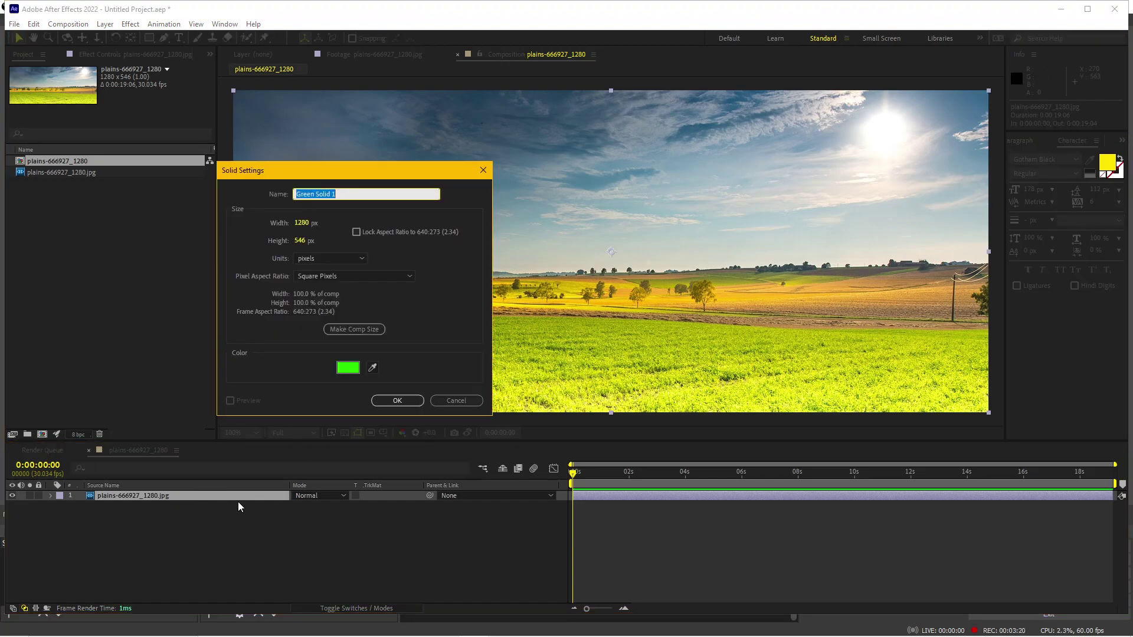
pyautogui.click(407, 402)
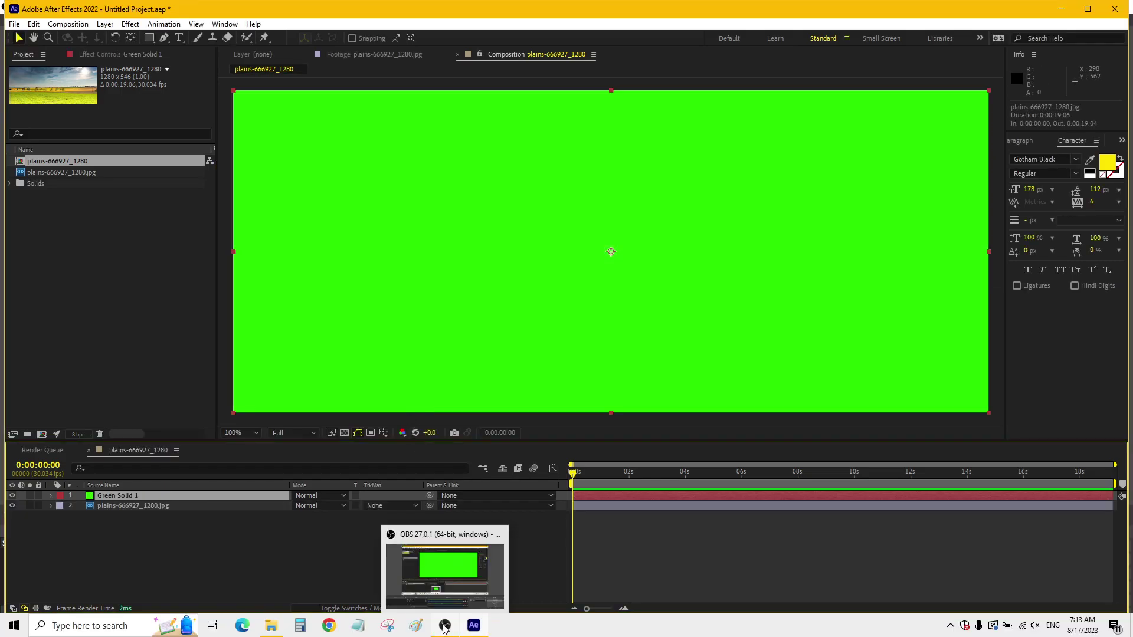
# - Apply Blace Plugins > Local Diffusion to Green Solid 1 and show its settings in Effect Controls
pyautogui.click(444, 628)
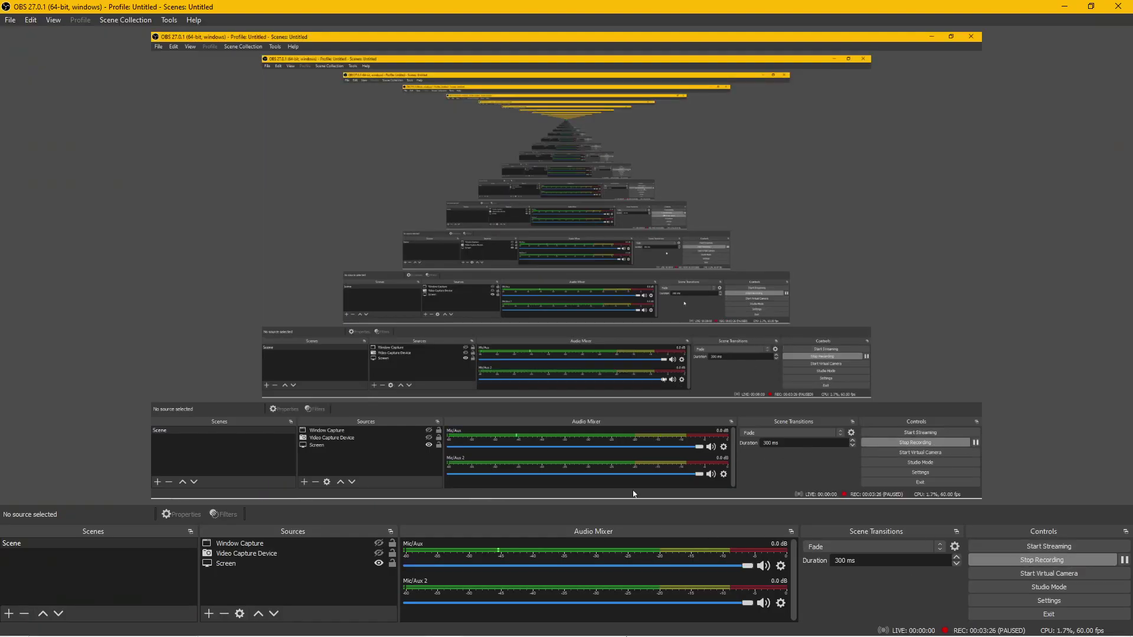
pyautogui.click(475, 628)
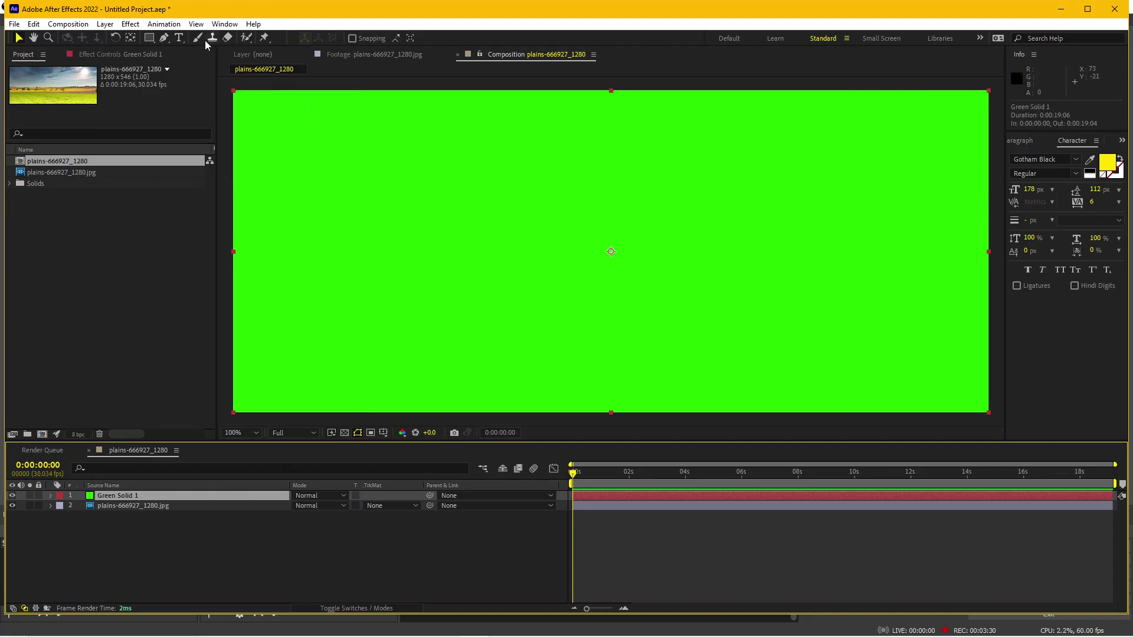
pyautogui.click(130, 24)
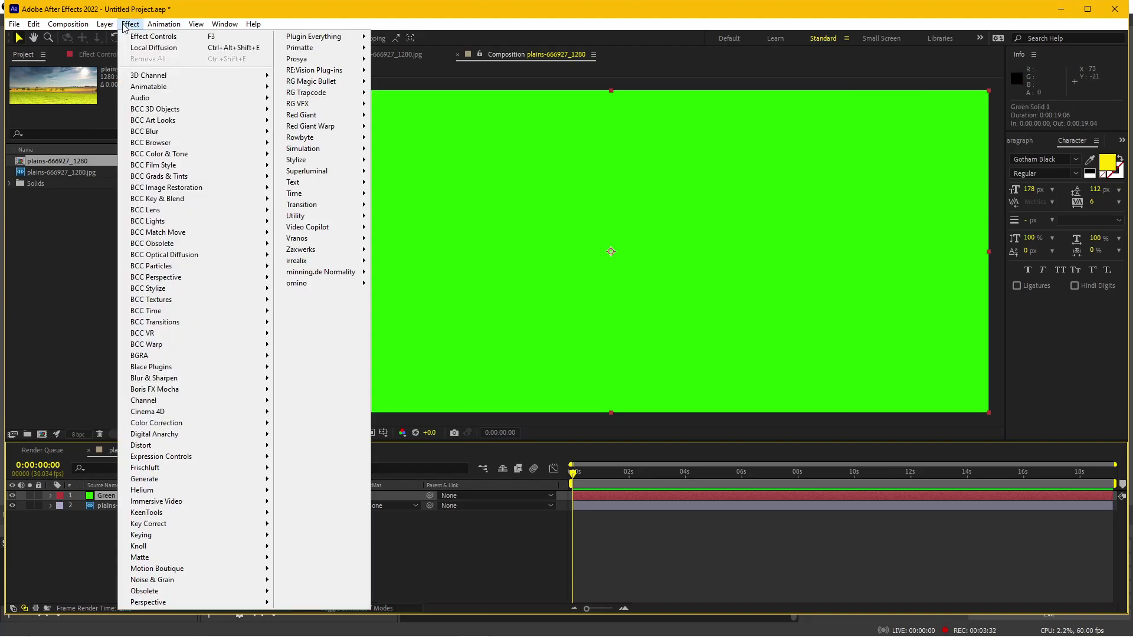
pyautogui.moveTo(193, 352)
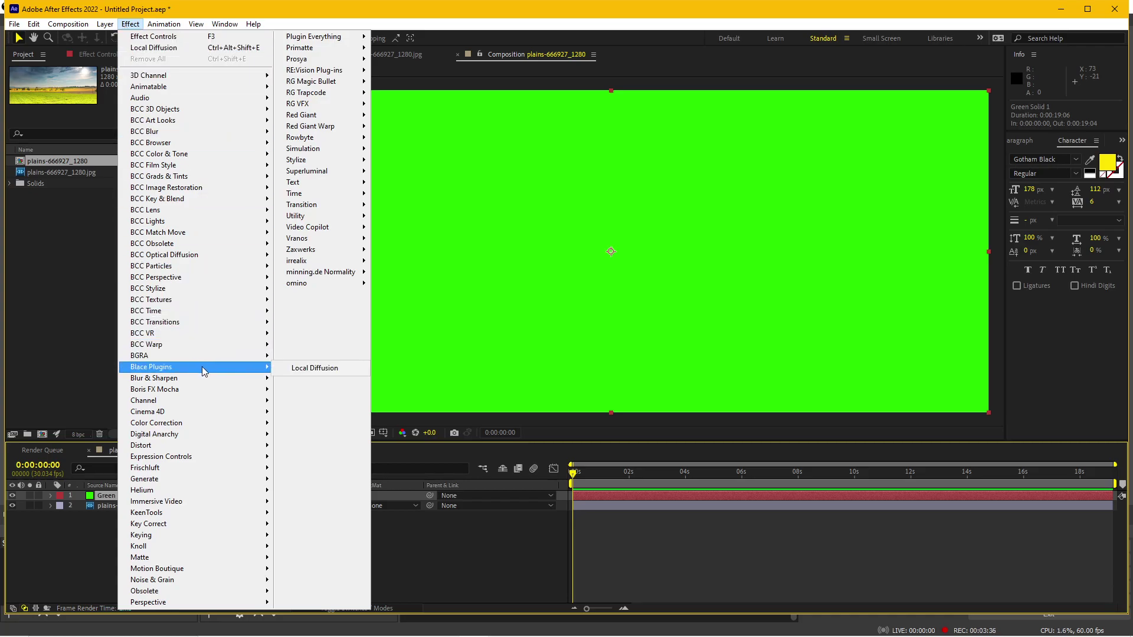
pyautogui.click(316, 368)
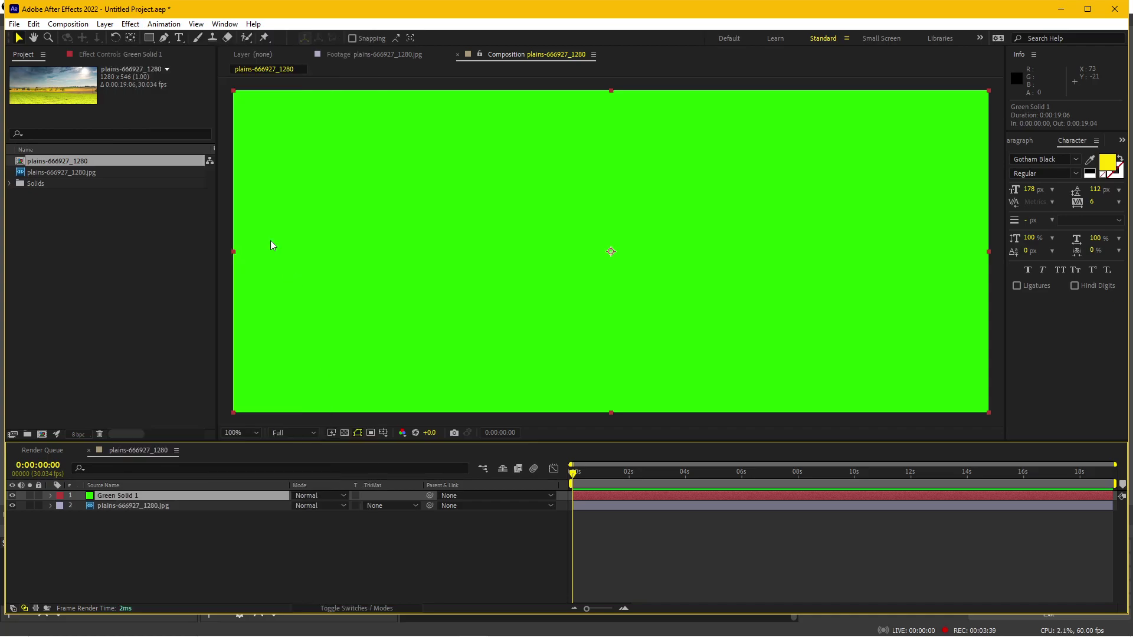
pyautogui.click(121, 56)
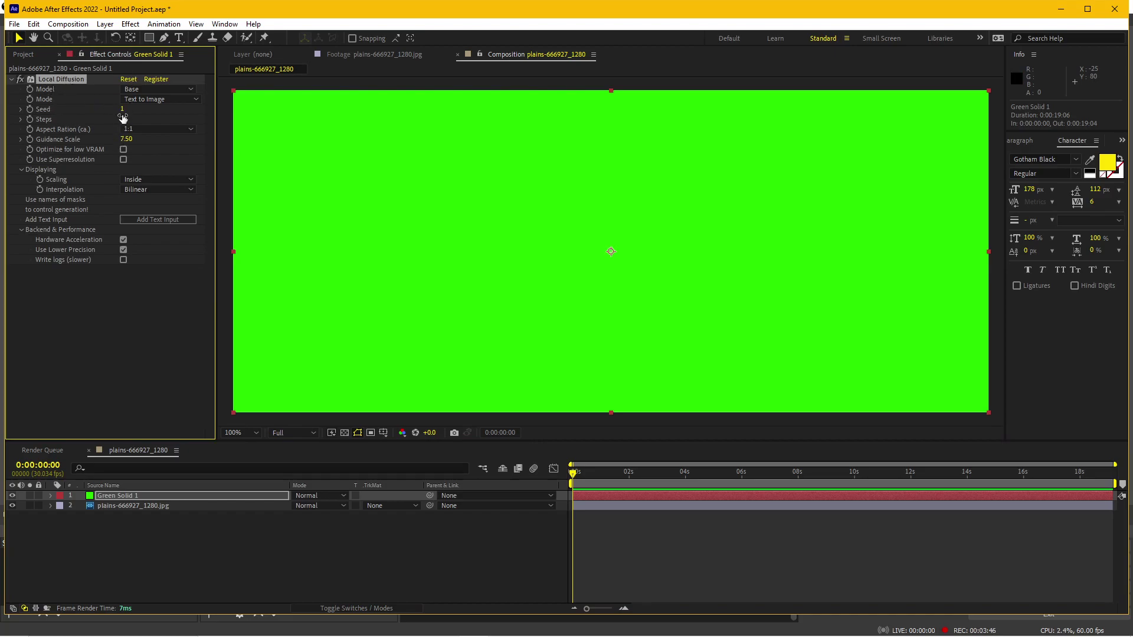
pyautogui.press(',')
pyautogui.press('.')
pyautogui.click(162, 101)
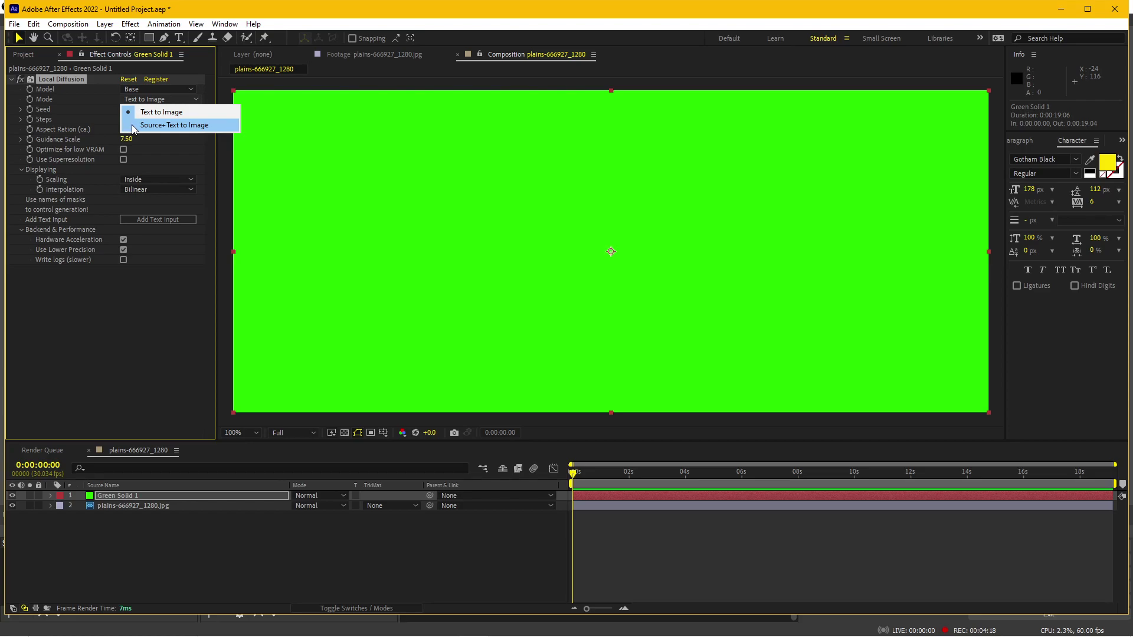
# - Toggle the green solid's visibility to compare it against the plains photo
pyautogui.click(98, 506)
pyautogui.click(12, 495)
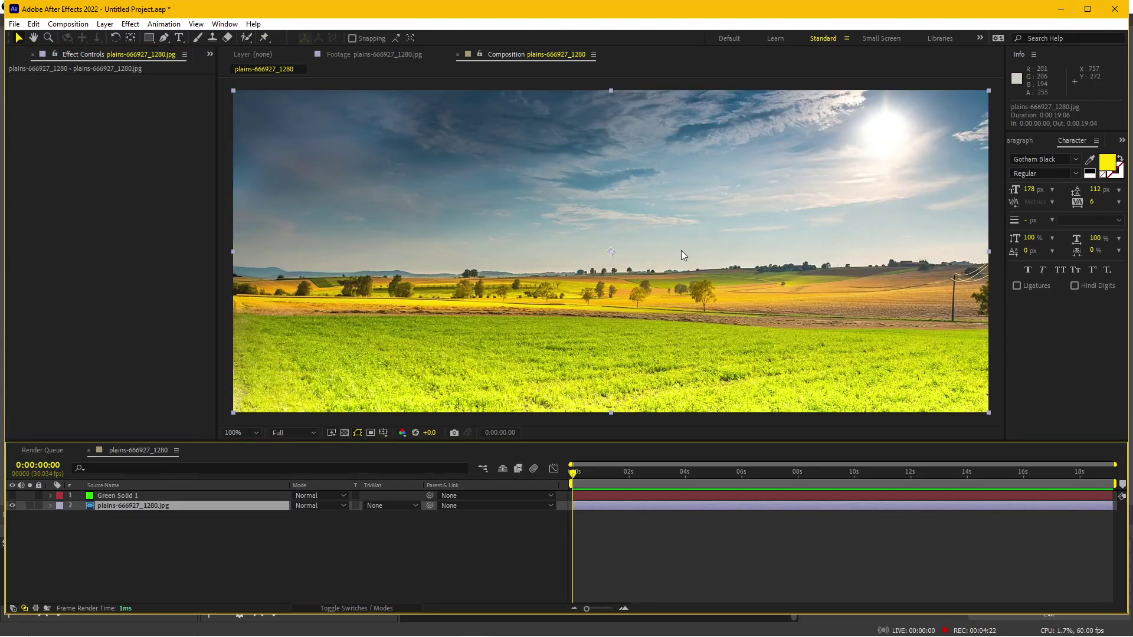
pyautogui.click(12, 496)
pyautogui.click(121, 496)
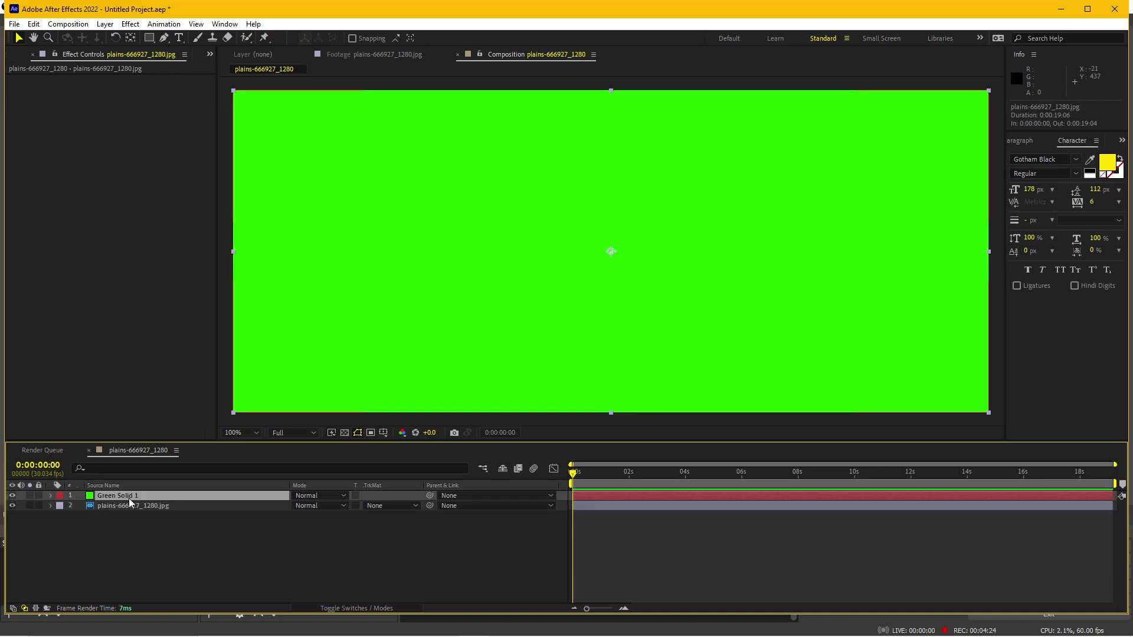
# - Set Local Diffusion Mode to Source+Text to Image and Source Layer to the plains photo
pyautogui.click(147, 100)
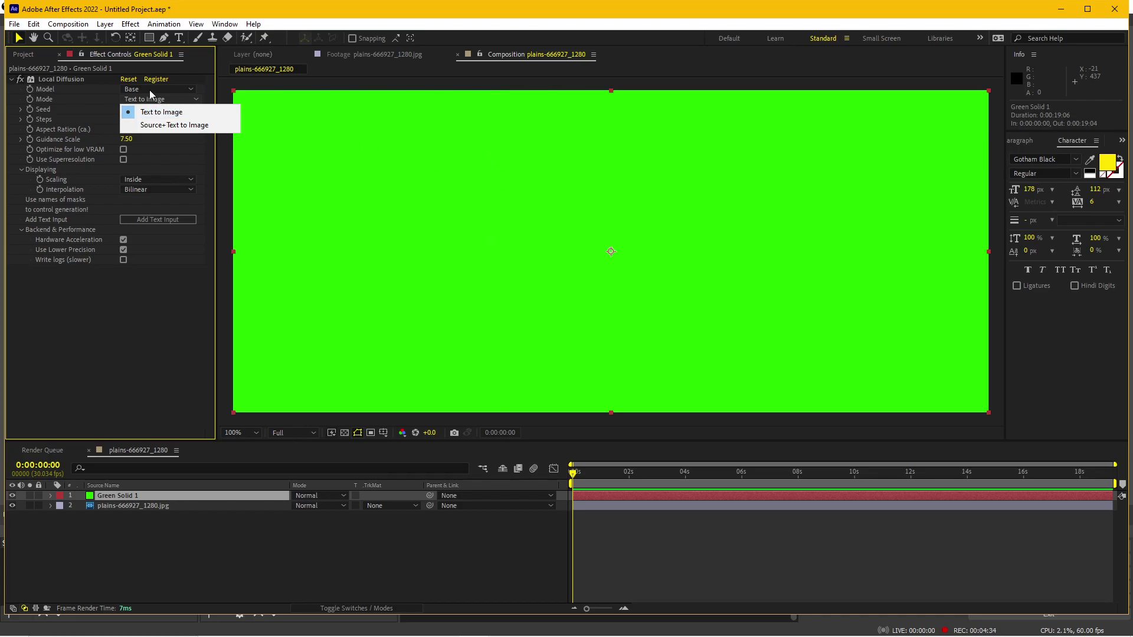
pyautogui.click(156, 125)
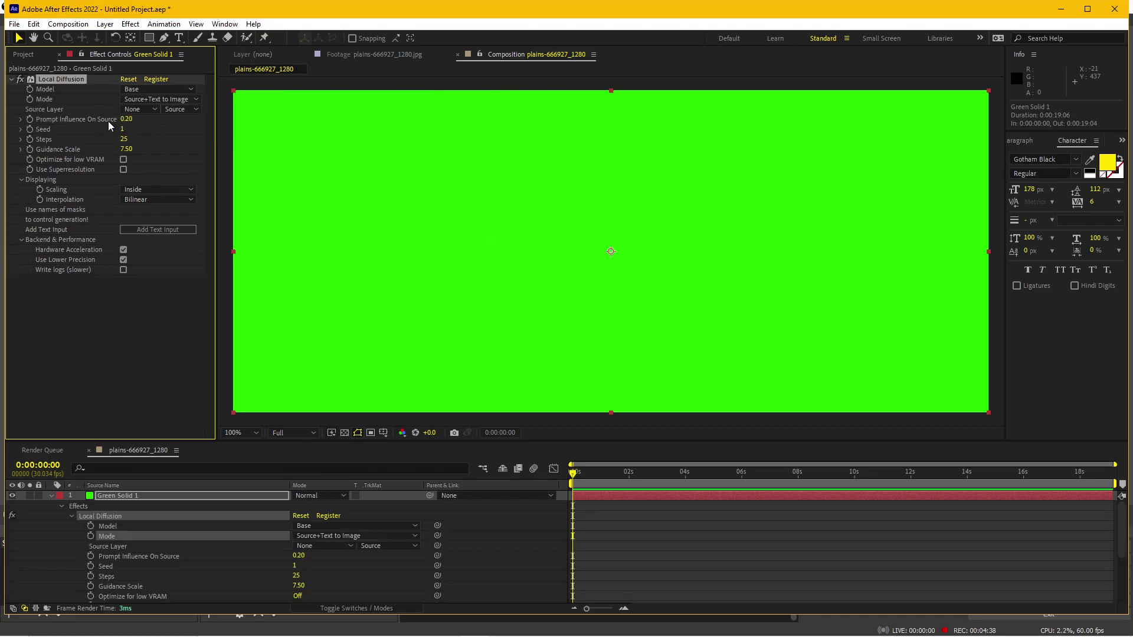
pyautogui.click(140, 110)
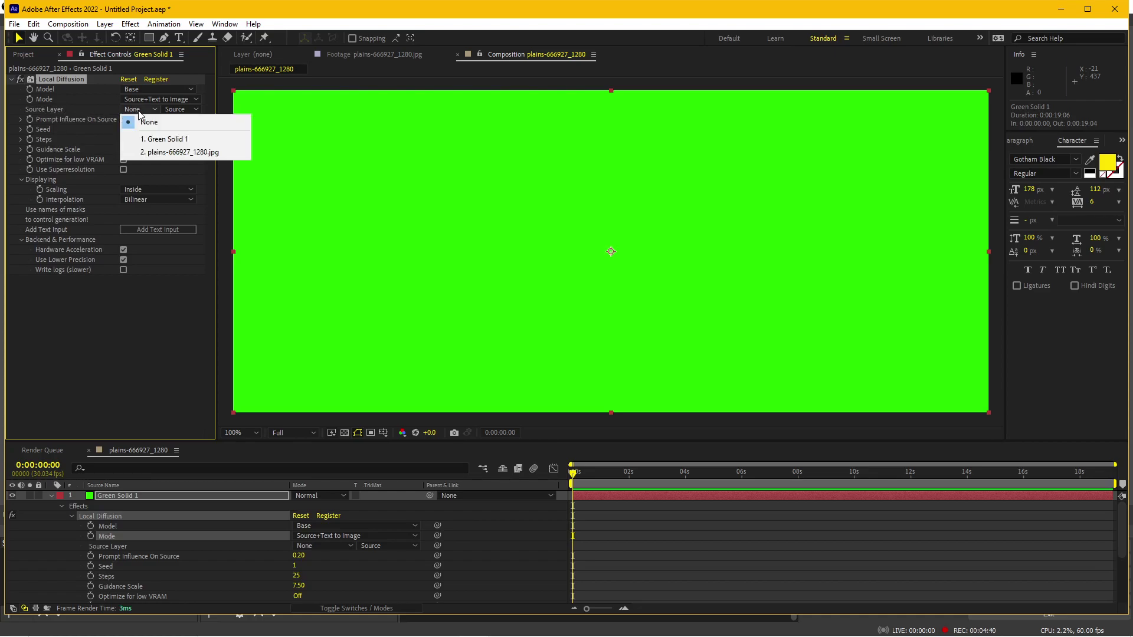
pyautogui.click(162, 152)
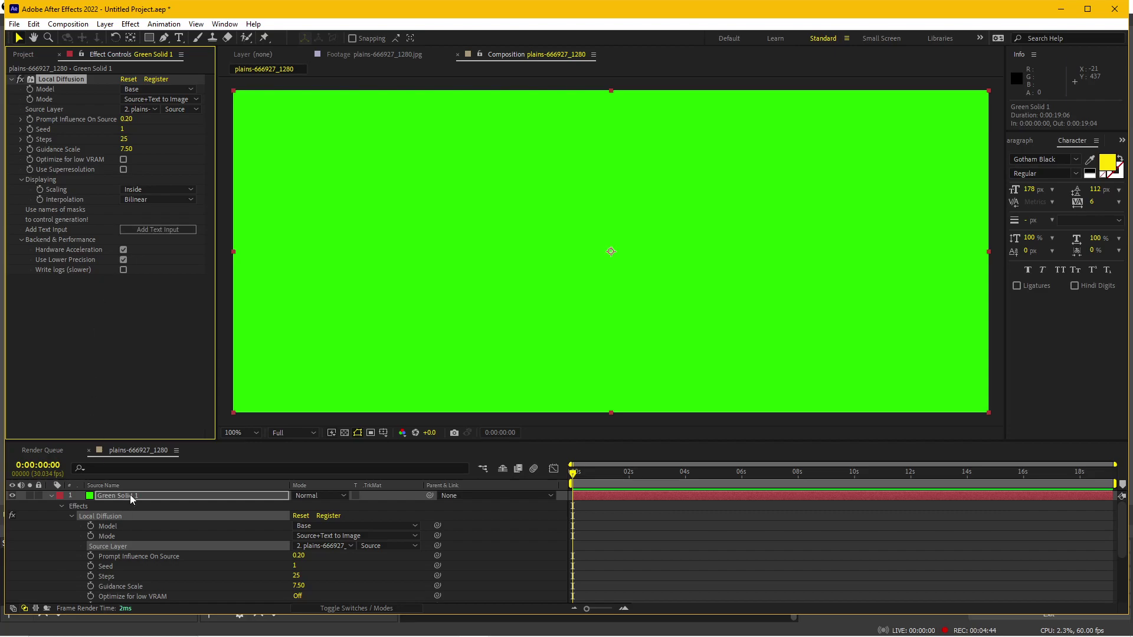
pyautogui.click(62, 507)
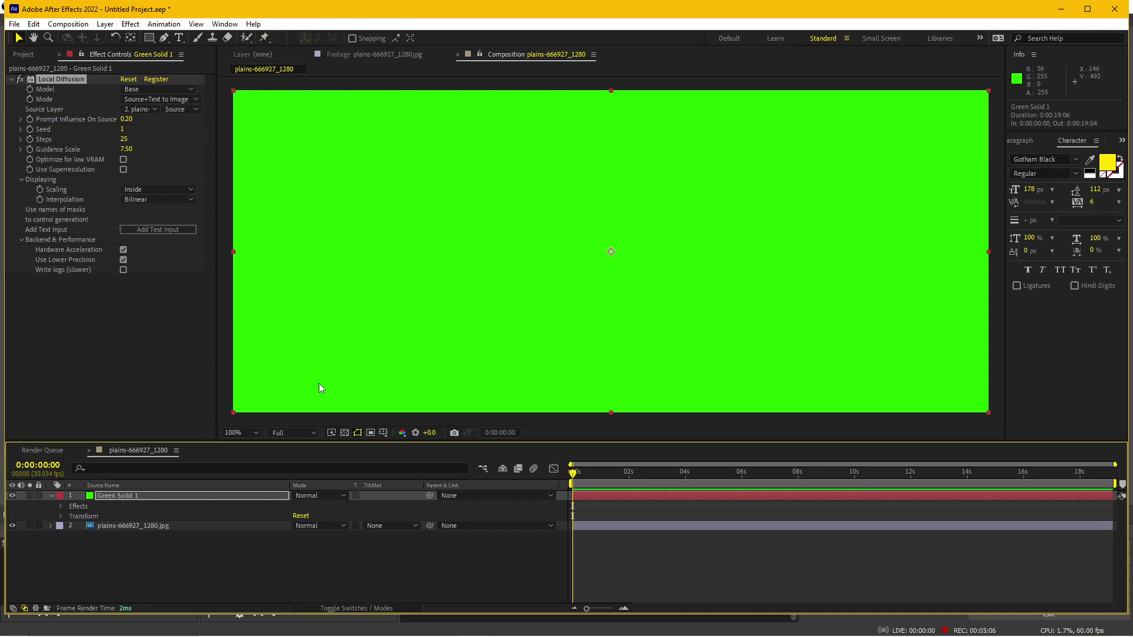
pyautogui.click(12, 495)
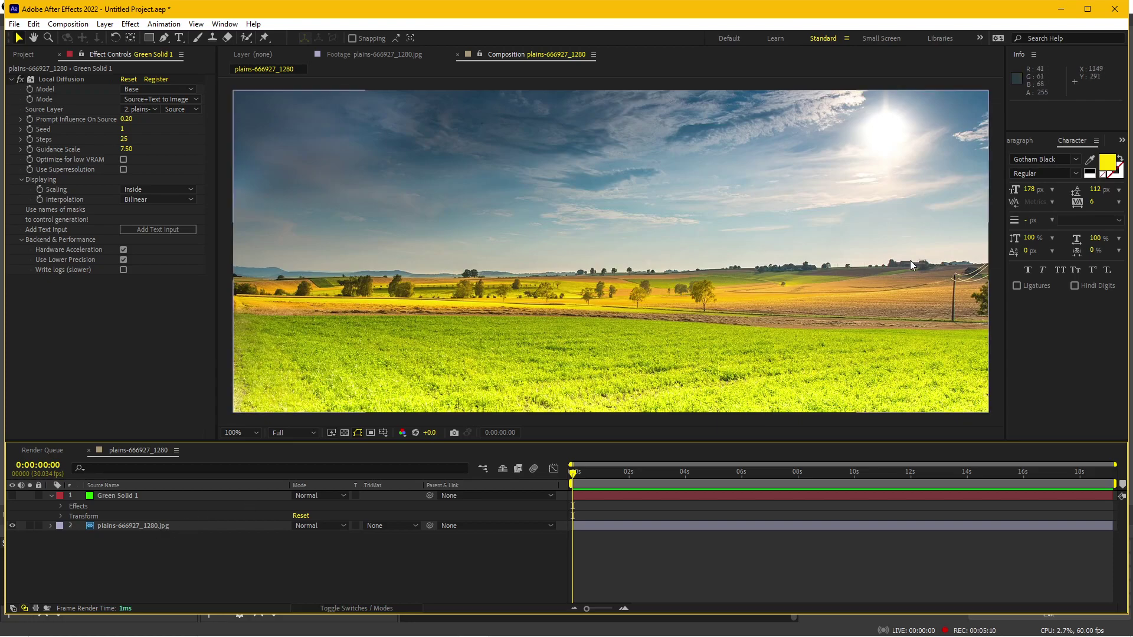
pyautogui.scroll(-2, 475, 274)
pyautogui.scroll(2, 476, 274)
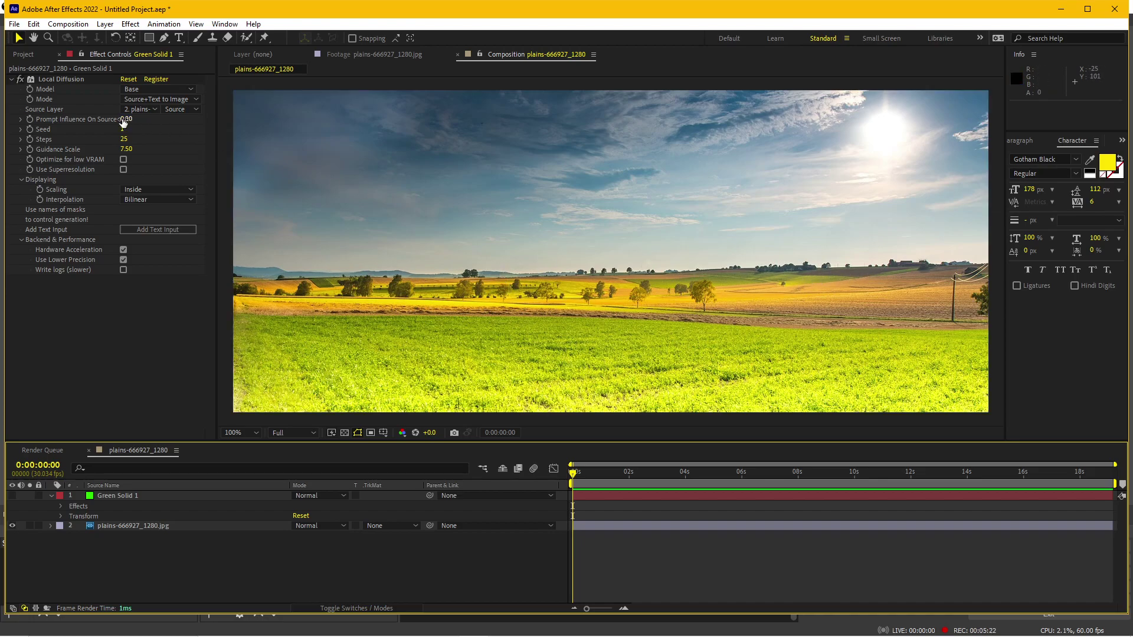
pyautogui.moveTo(124, 126); pyautogui.dragTo(126, 126)
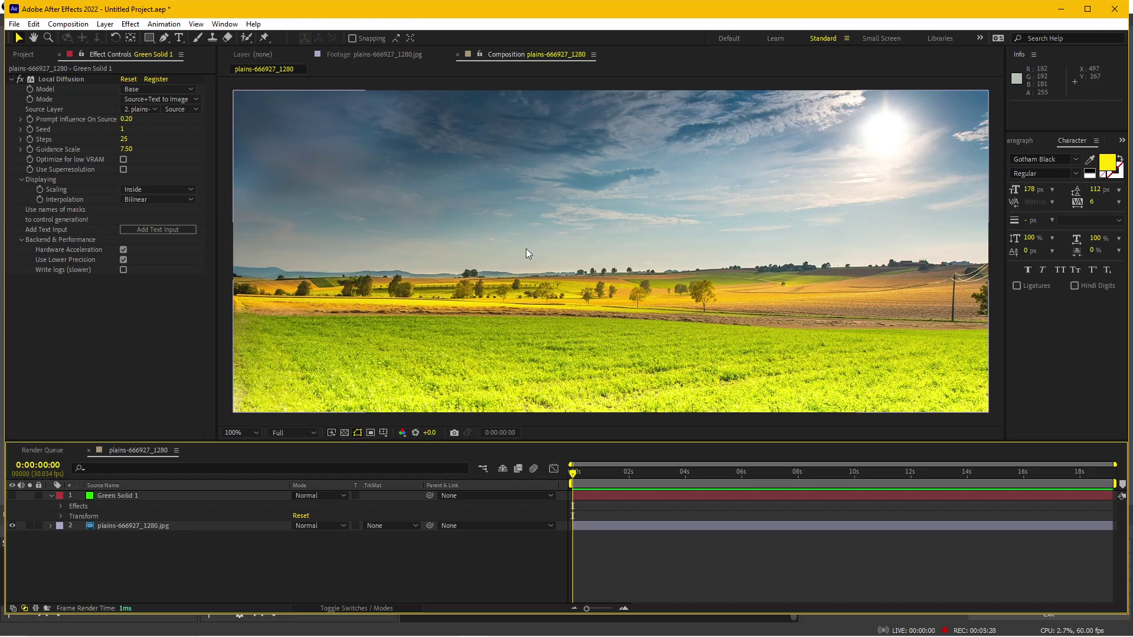
pyautogui.click(12, 496)
pyautogui.click(133, 497)
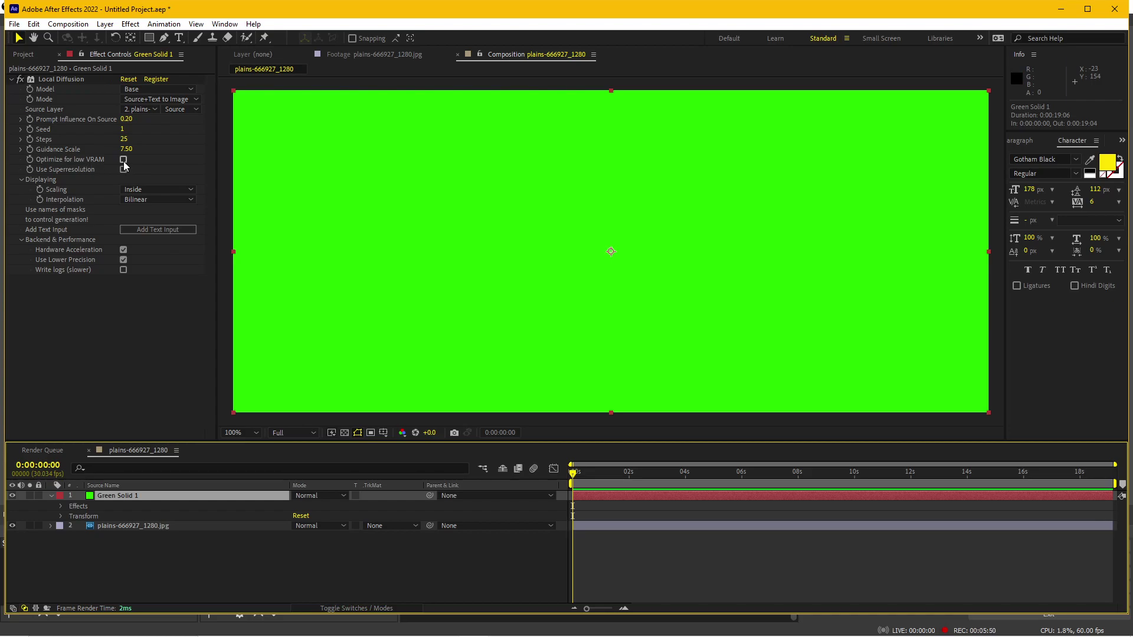
pyautogui.press(',')
pyautogui.press('.')
# - Add the text prompt 'a bubble pattern' to Local Diffusion and select it in the Timeline
pyautogui.click(147, 229)
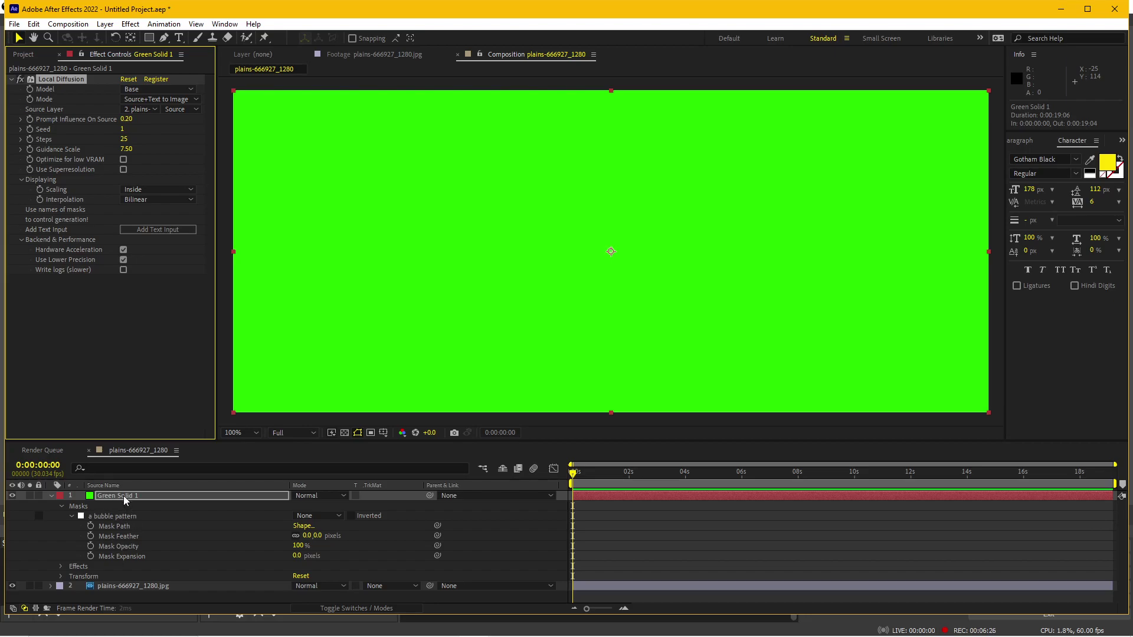
pyautogui.click(108, 517)
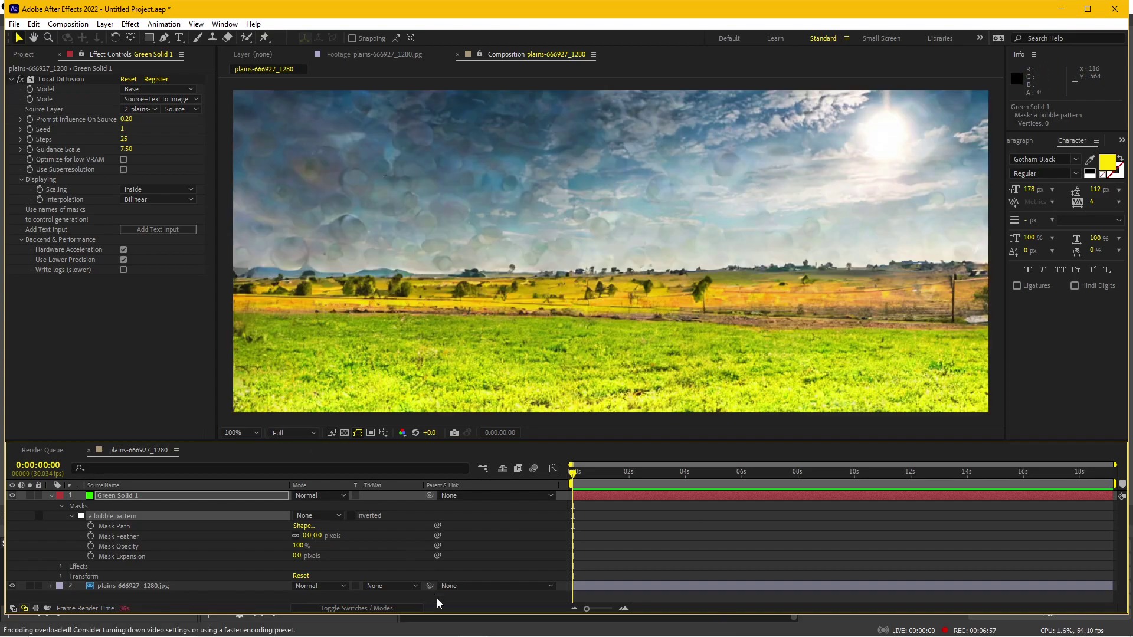
# - Return to After Effects and zoom the composition view out and back to inspect the bubble render
pyautogui.hotkey('alt', 'Tab')
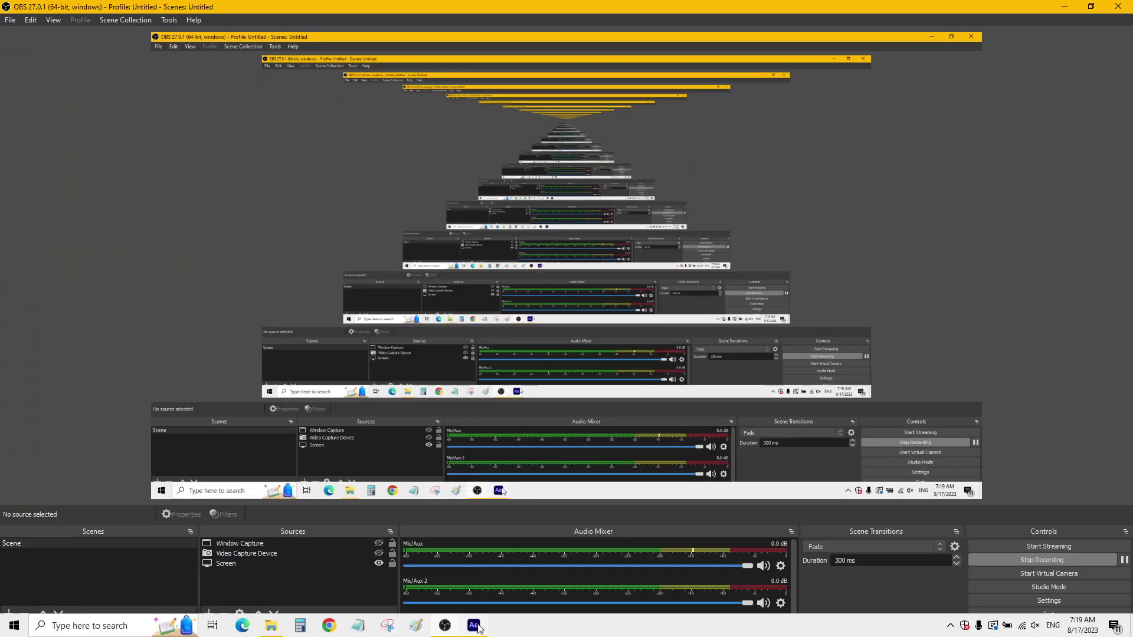
pyautogui.click(477, 624)
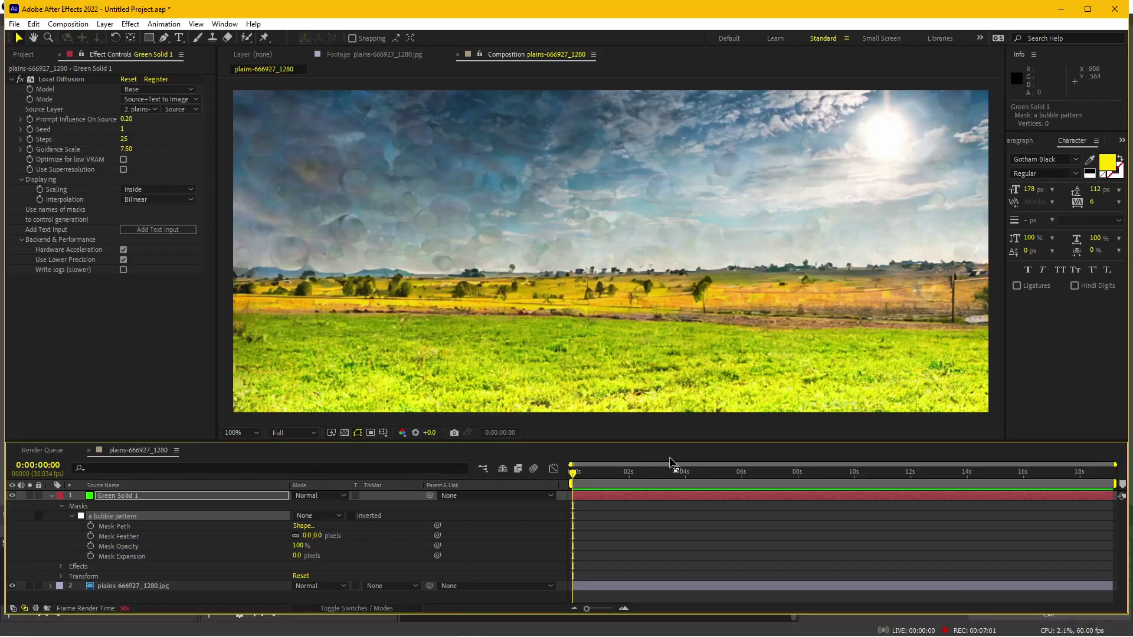
pyautogui.press(',')
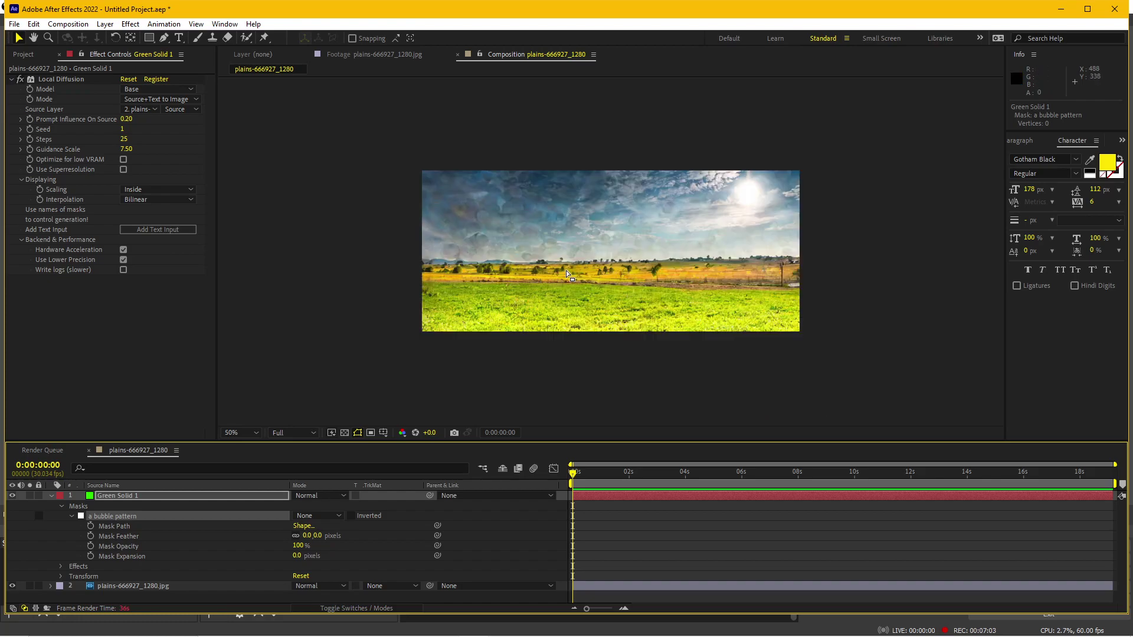
pyautogui.press('.')
pyautogui.press(',')
pyautogui.press('.')
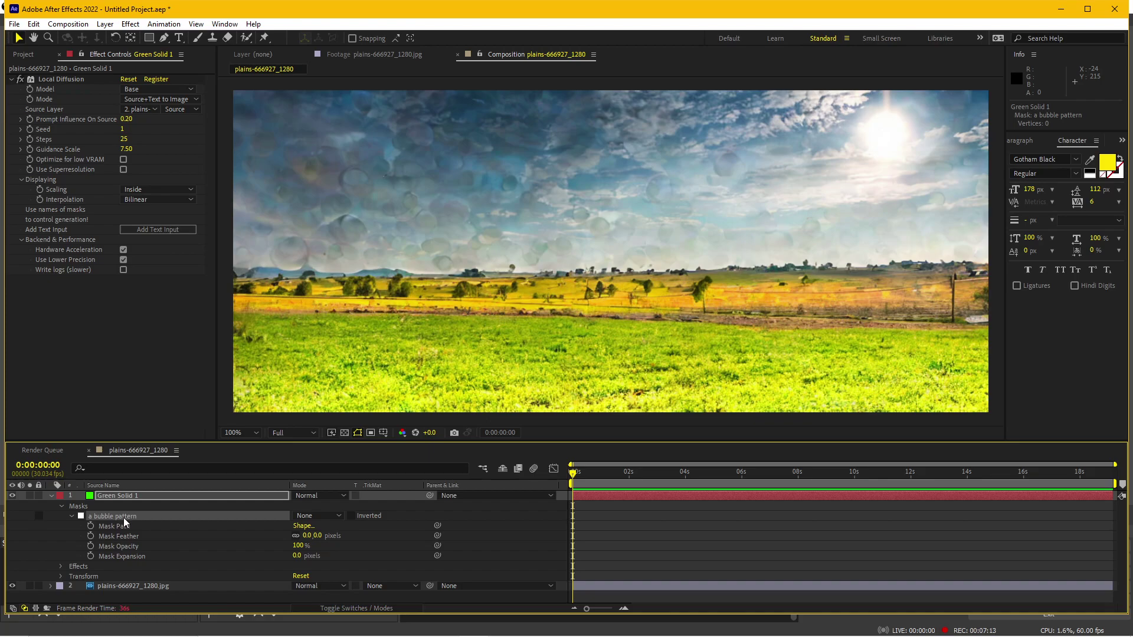
pyautogui.scroll(-2, 619, 264)
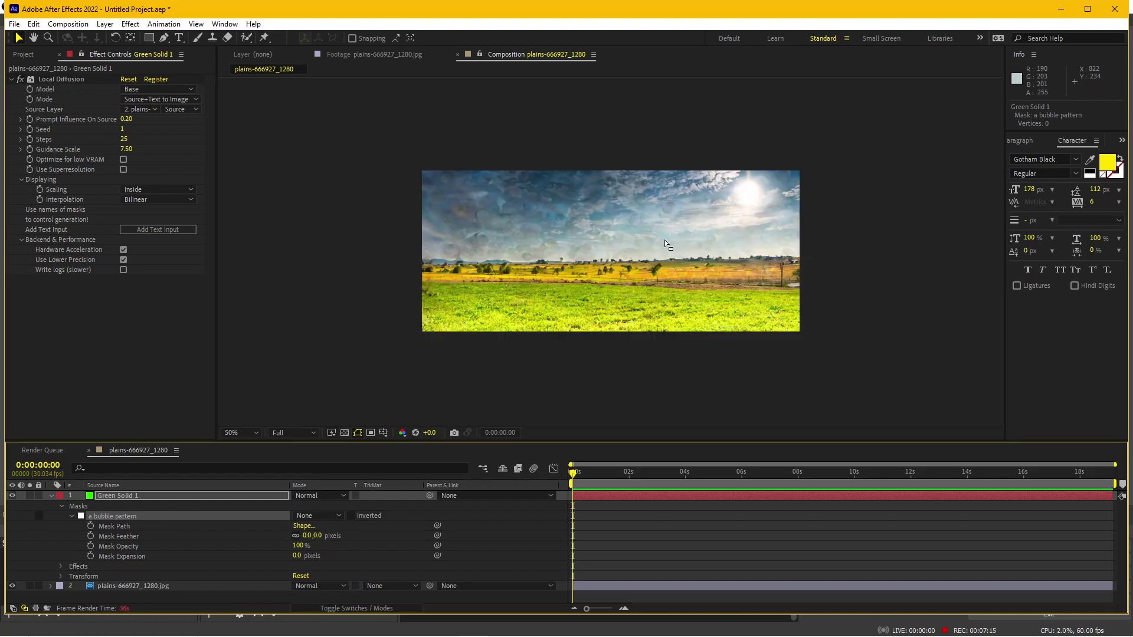
pyautogui.scroll(2, 620, 264)
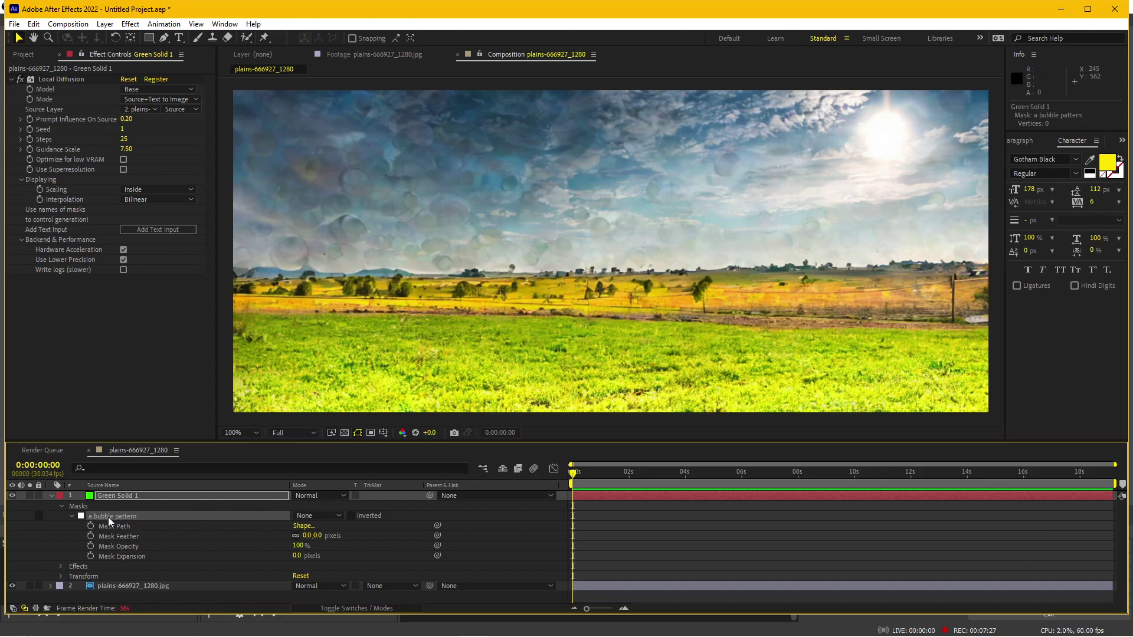
# - Pan across the render, then select the 'a bubble pattern' mask and start renaming it
pyautogui.press('h')
pyautogui.moveTo(485, 223); pyautogui.dragTo(387, 194)
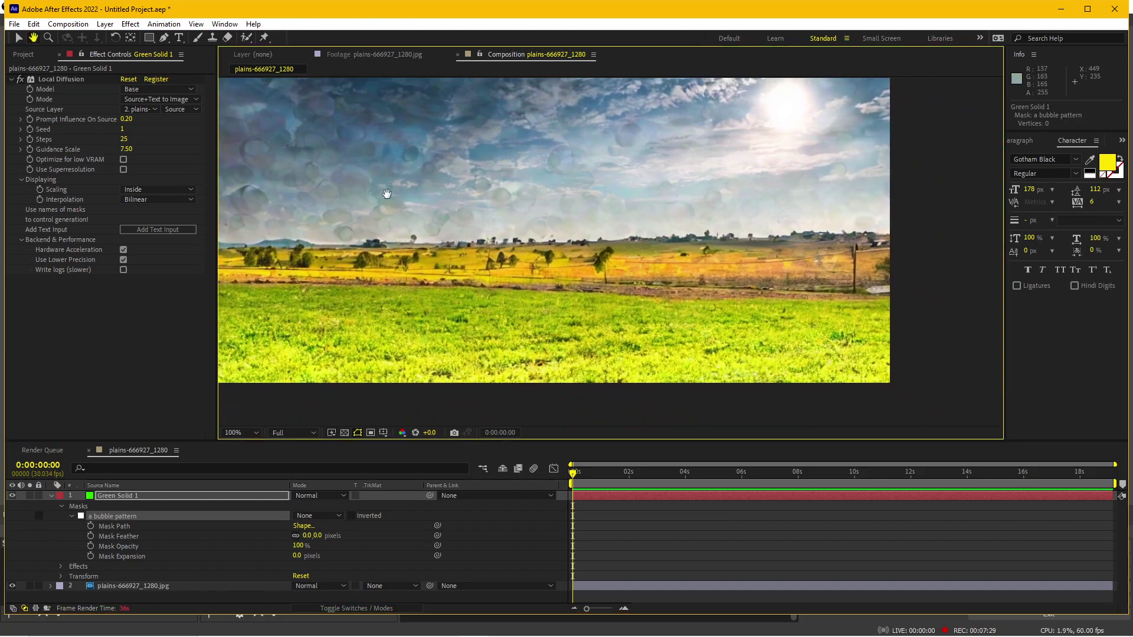
pyautogui.press('v')
pyautogui.scroll(1, 497, 286)
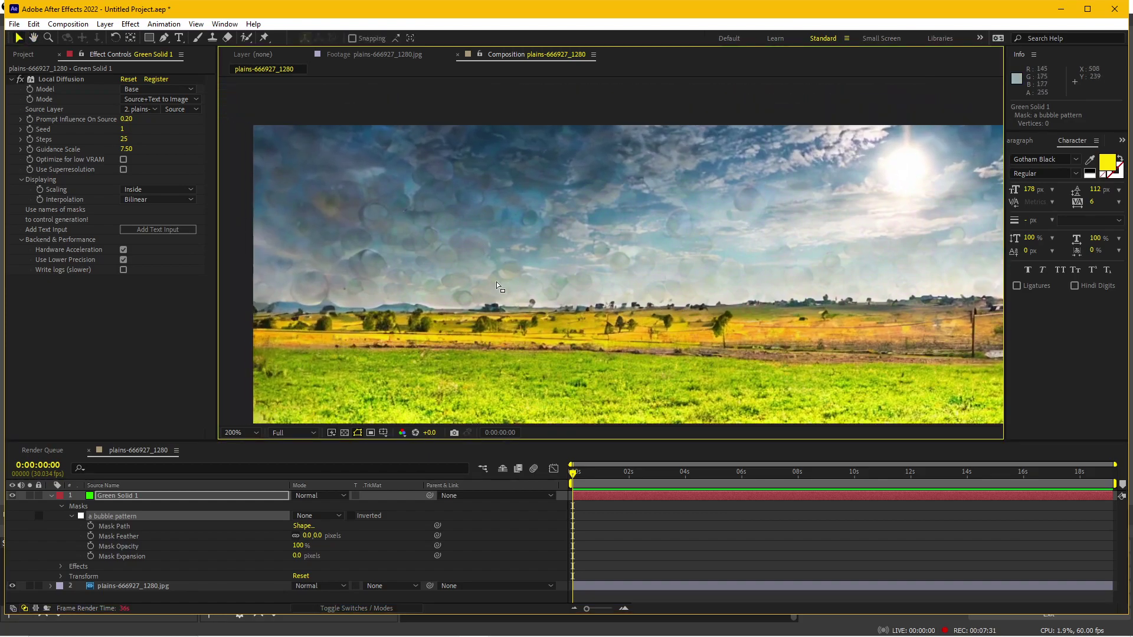
pyautogui.scroll(-1, 341, 247)
pyautogui.press('h')
pyautogui.press('v')
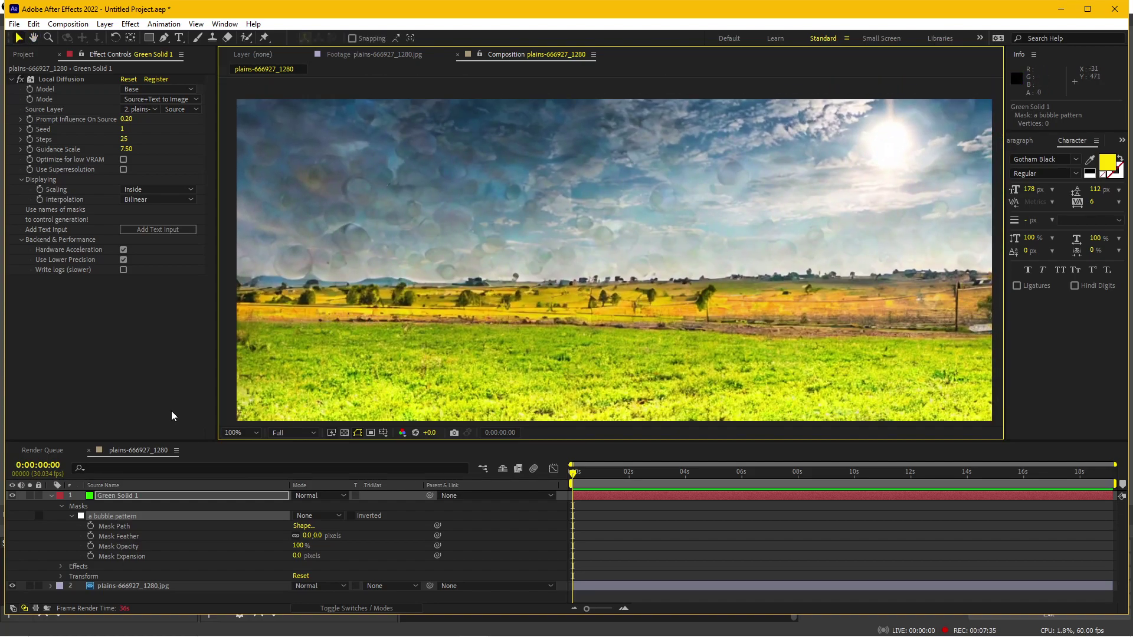
pyautogui.click(118, 515)
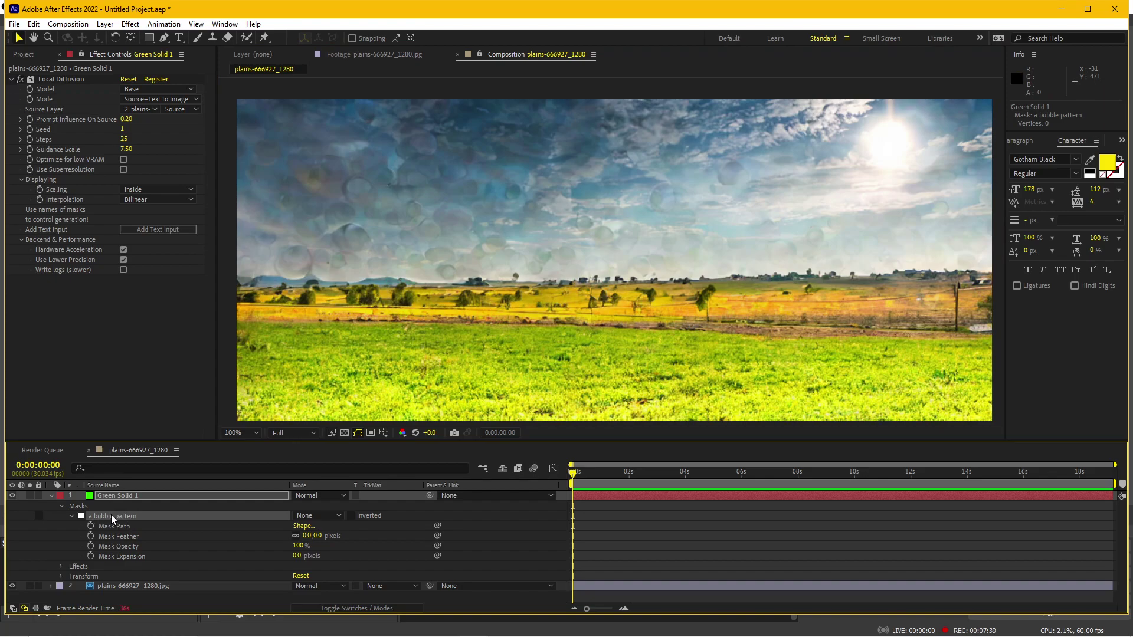
pyautogui.press('Return')
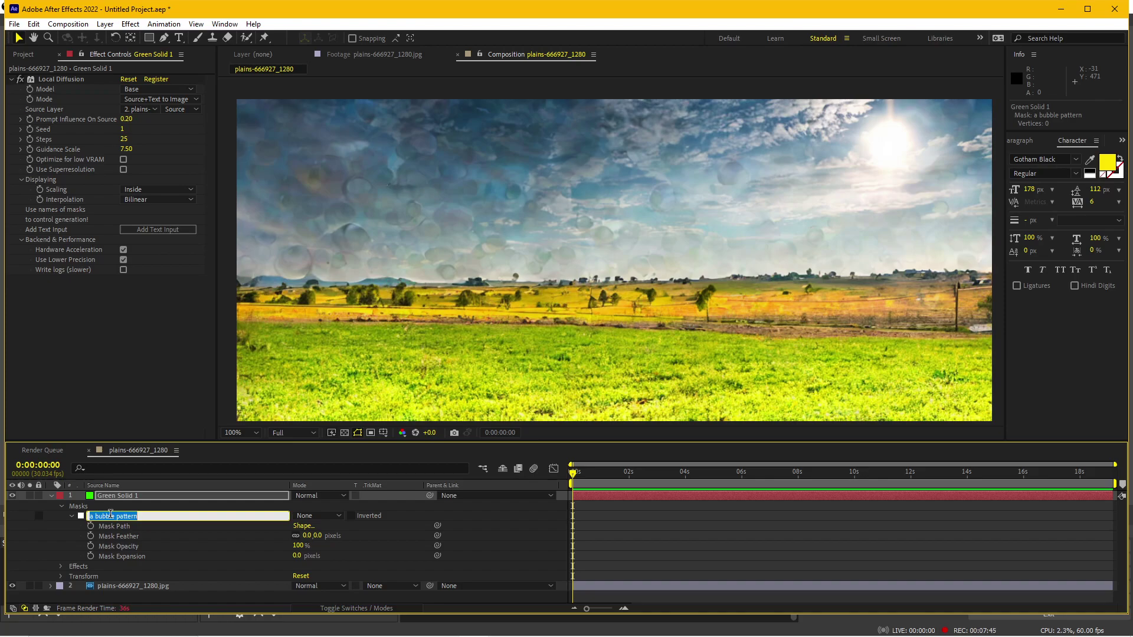
# - Rename the mask prompt to 'big moutains under dark sky', fixing typos along the way
pyautogui.write('big')
pyautogui.write(' mou')
pyautogui.press('BackSpace')
pyautogui.press('BackSpace')
pyautogui.press('BackSpace')
pyautogui.write('ta')
pyautogui.press('BackSpace')
pyautogui.press('BackSpace')
pyautogui.press('BackSpace')
pyautogui.press('BackSpace')
pyautogui.press('BackSpace')
pyautogui.write('utains ')
pyautogui.write('under')
pyautogui.write(' dark sk')
pyautogui.press('Return')
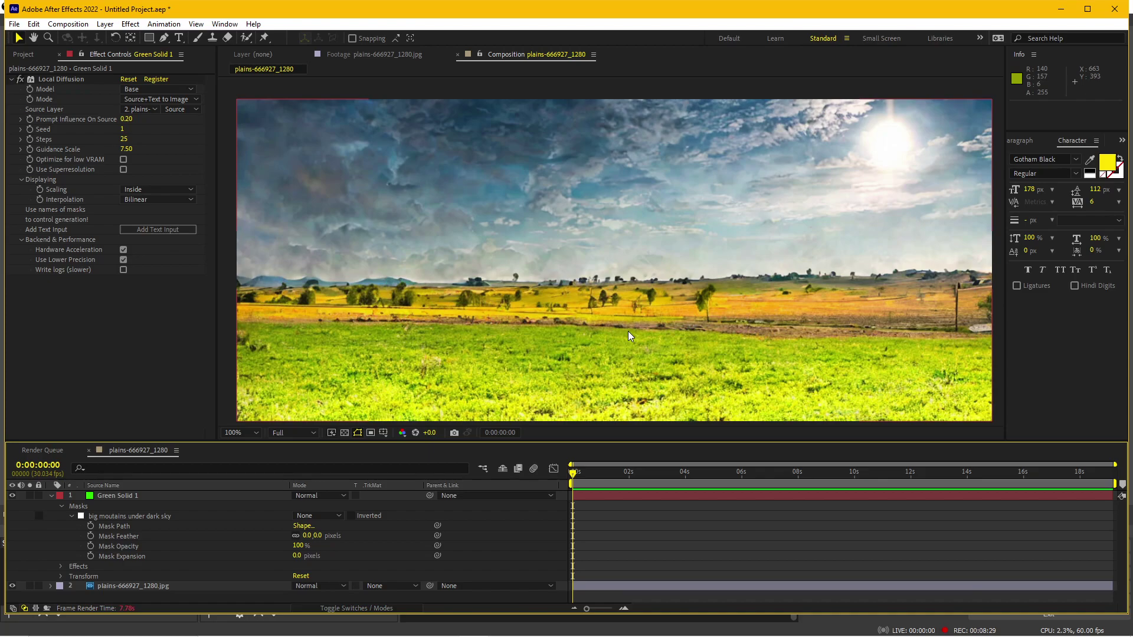
# - Zoom and pan the Composition viewer to inspect the regenerated plains render
pyautogui.press(',')
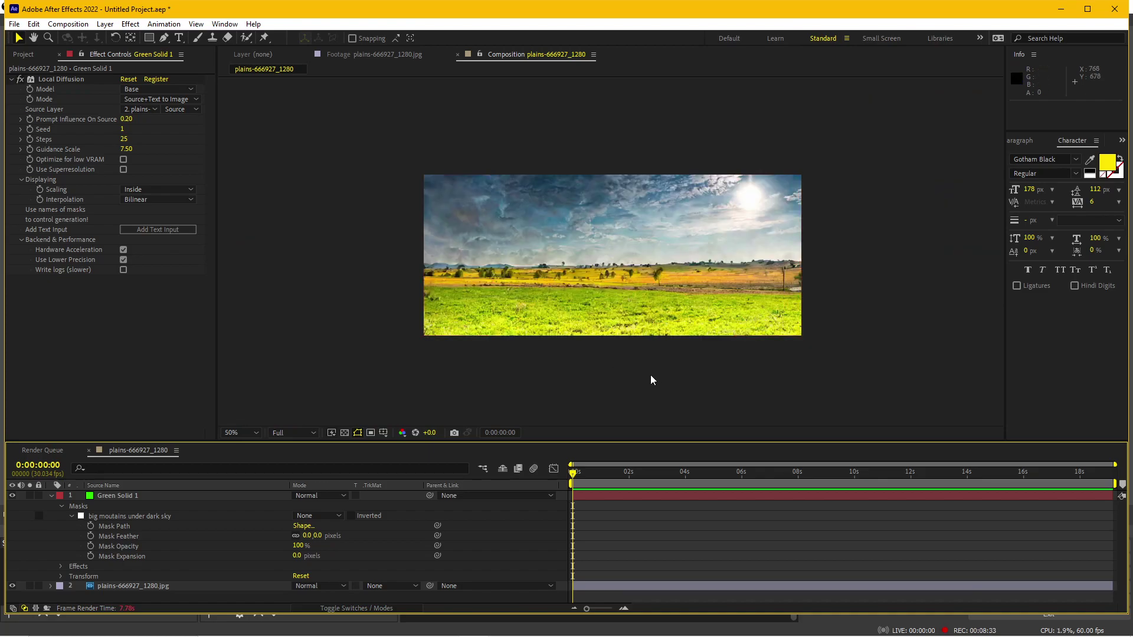
pyautogui.press('.')
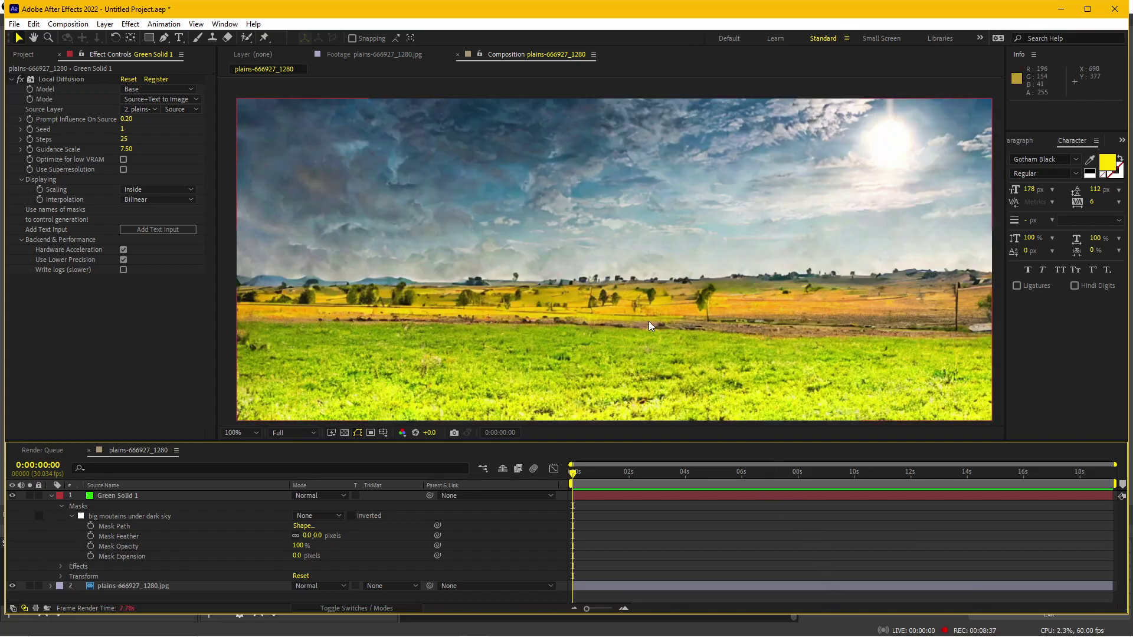
pyautogui.click(852, 629)
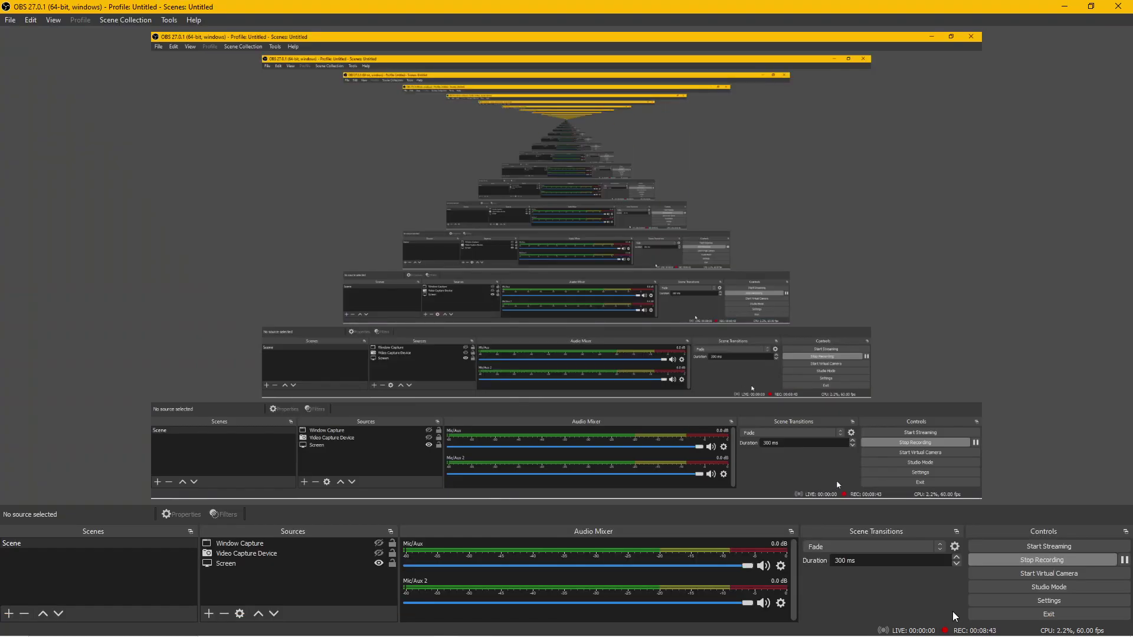
pyautogui.click(474, 625)
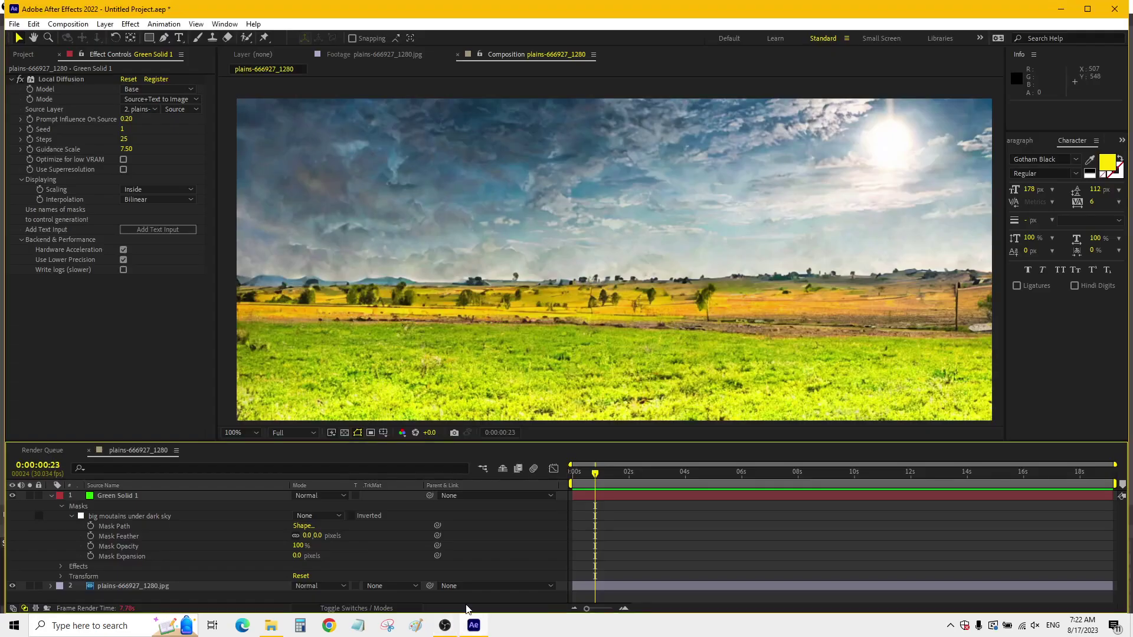
pyautogui.moveTo(415, 259)
pyautogui.mouseDown()
pyautogui.moveTo(469, 269)
pyautogui.moveTo(402, 260)
pyautogui.mouseUp()
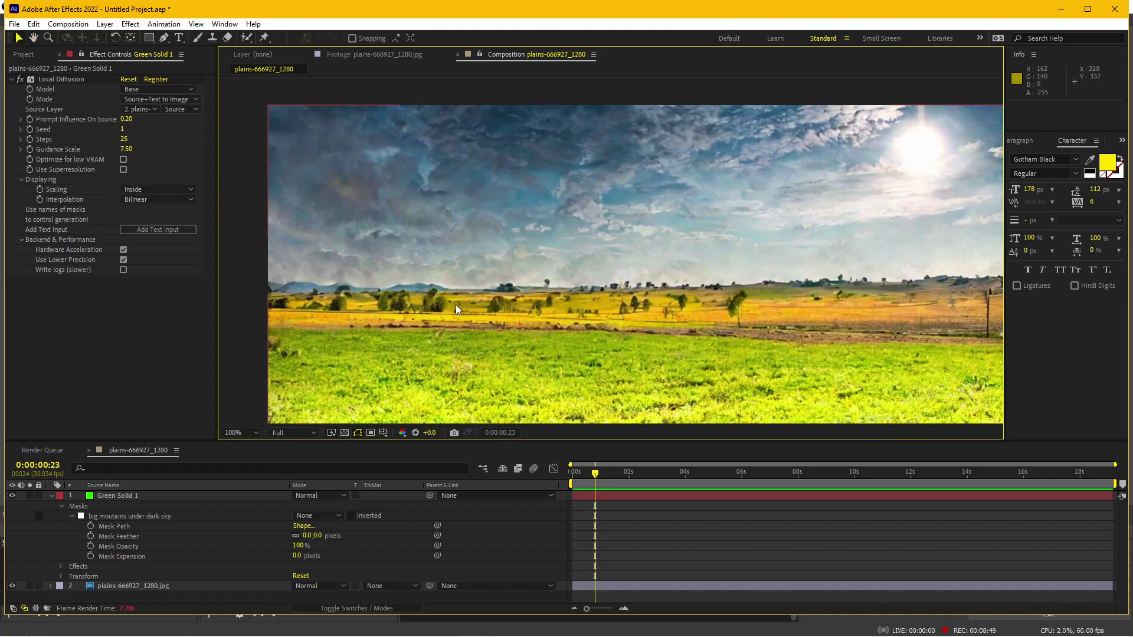
pyautogui.scroll(-3, 456, 304)
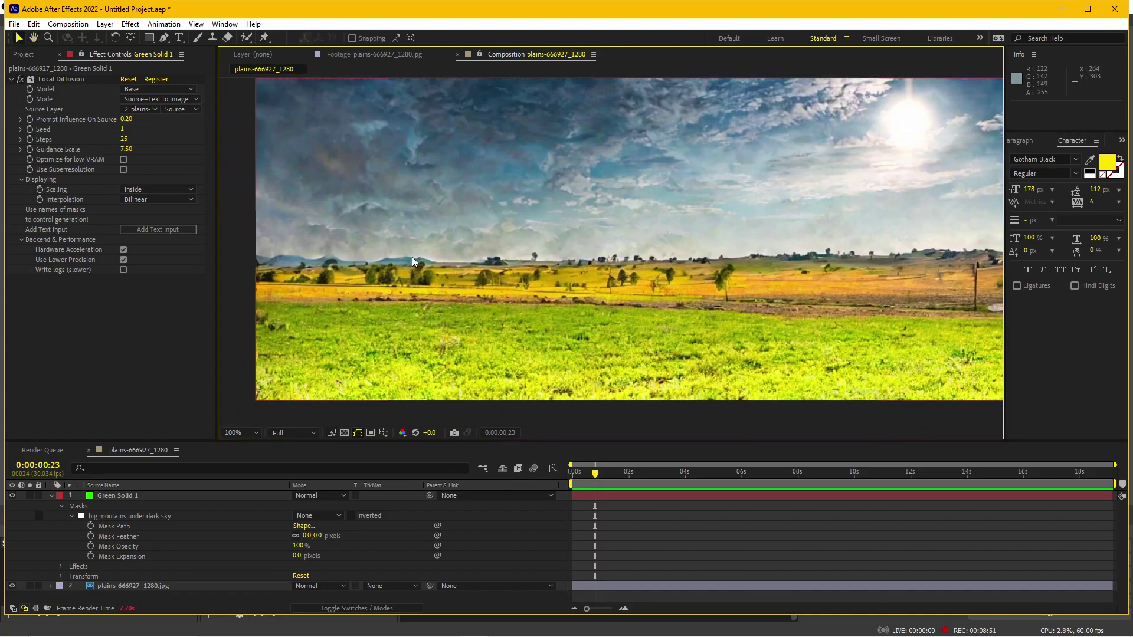
# - Scrub Prompt Influence On Source from 0.20 to 0.46, then pan and zoom to review the mountains
pyautogui.moveTo(567, 246); pyautogui.dragTo(569, 282)
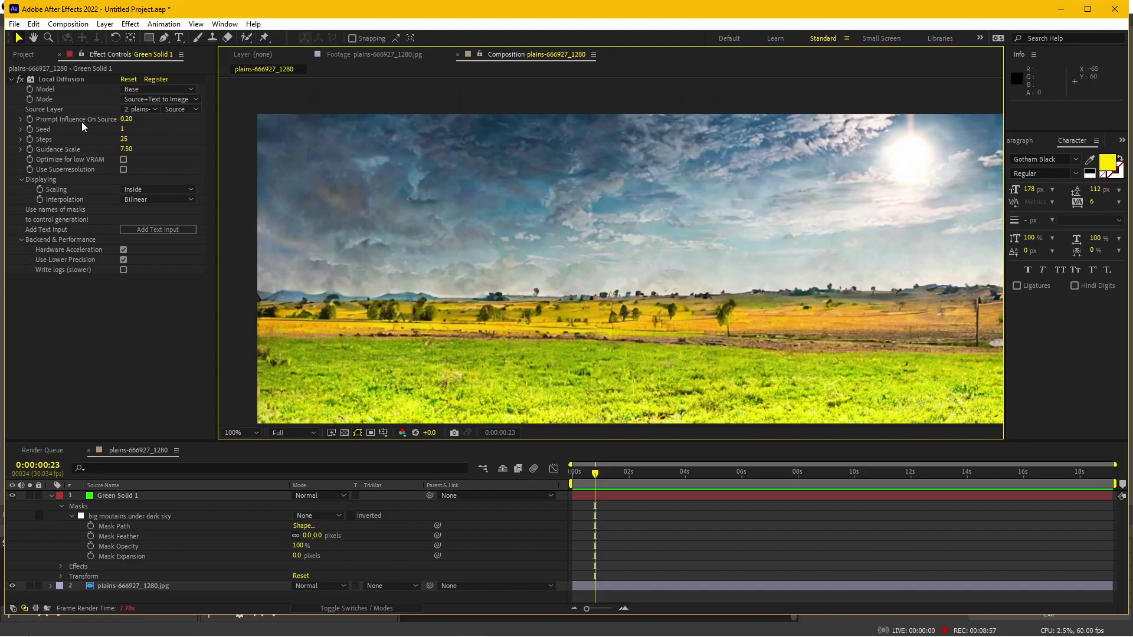
pyautogui.moveTo(125, 119); pyautogui.dragTo(147, 121)
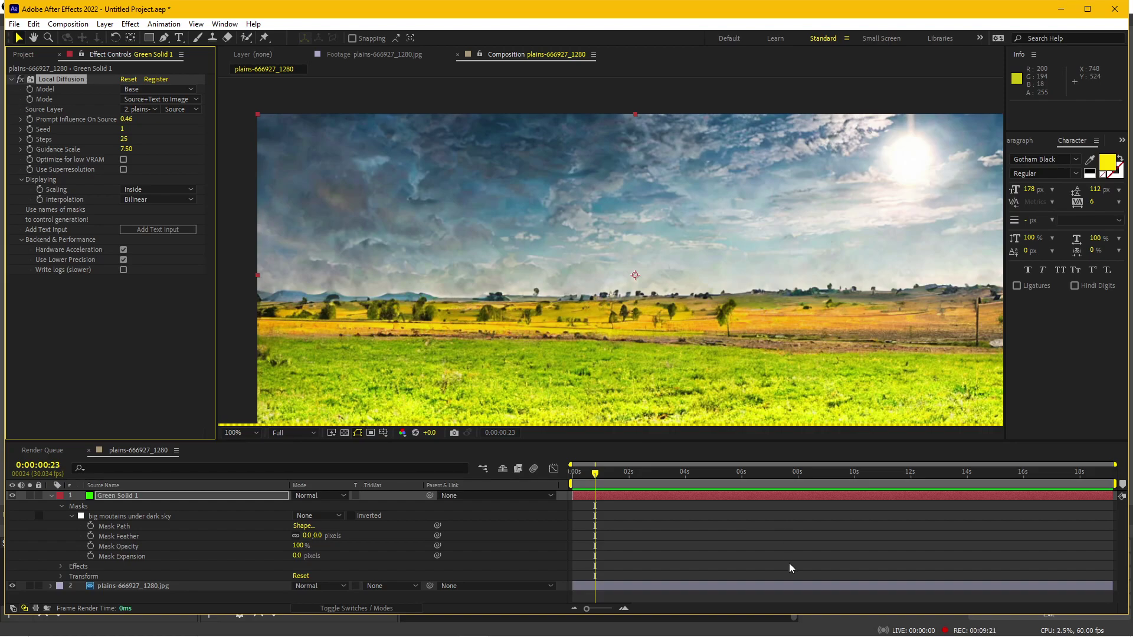
pyautogui.moveTo(730, 298); pyautogui.dragTo(706, 241)
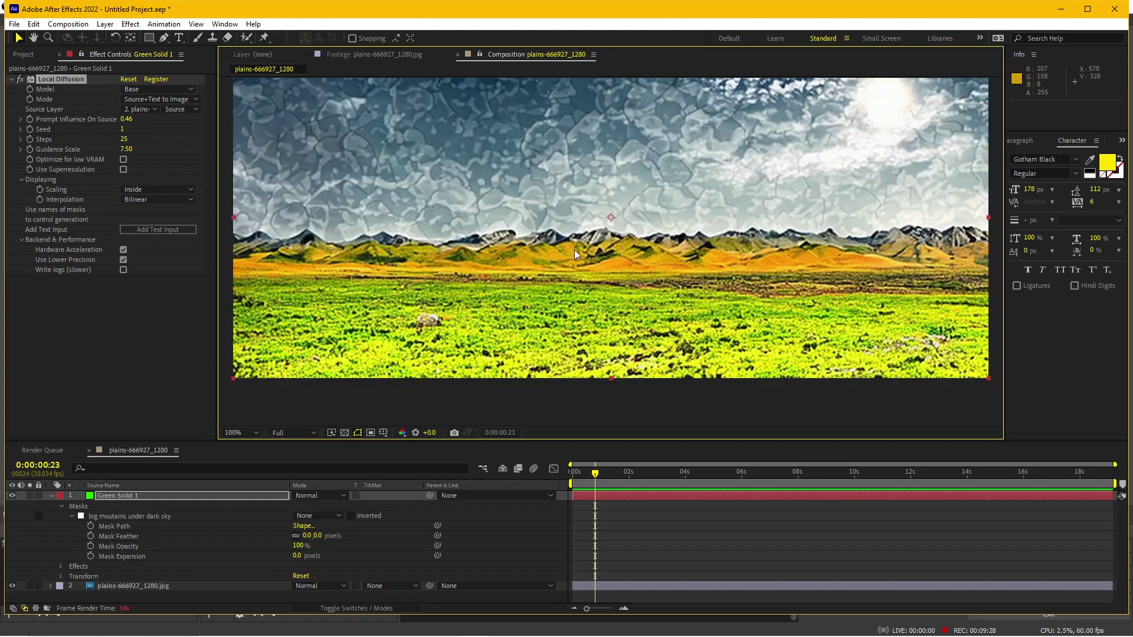
pyautogui.moveTo(574, 251); pyautogui.dragTo(581, 298)
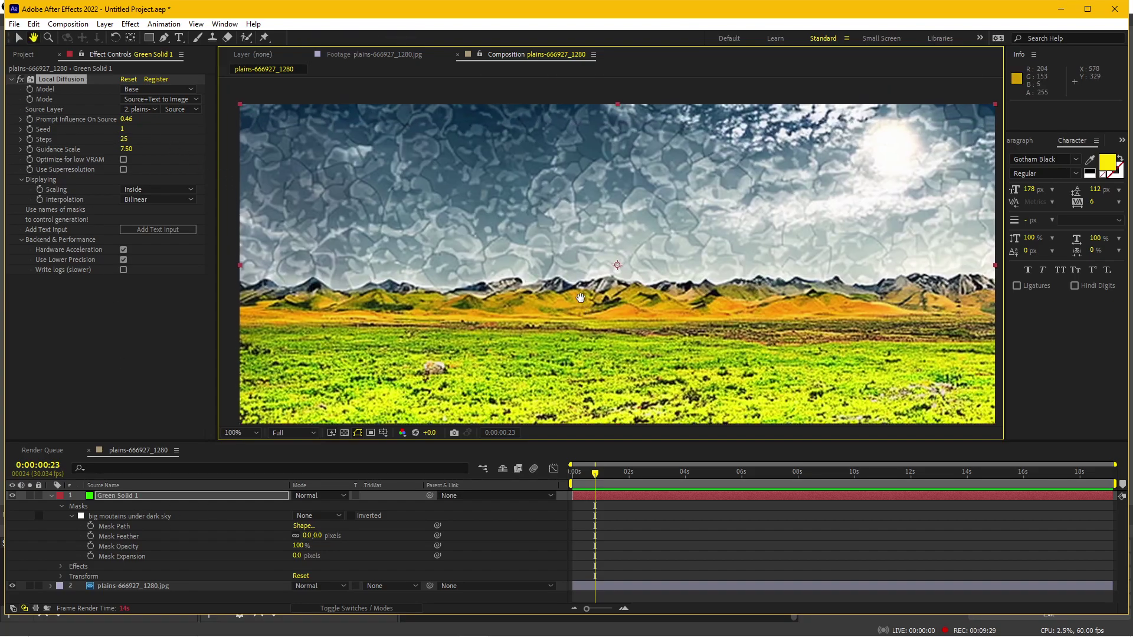
pyautogui.press('v')
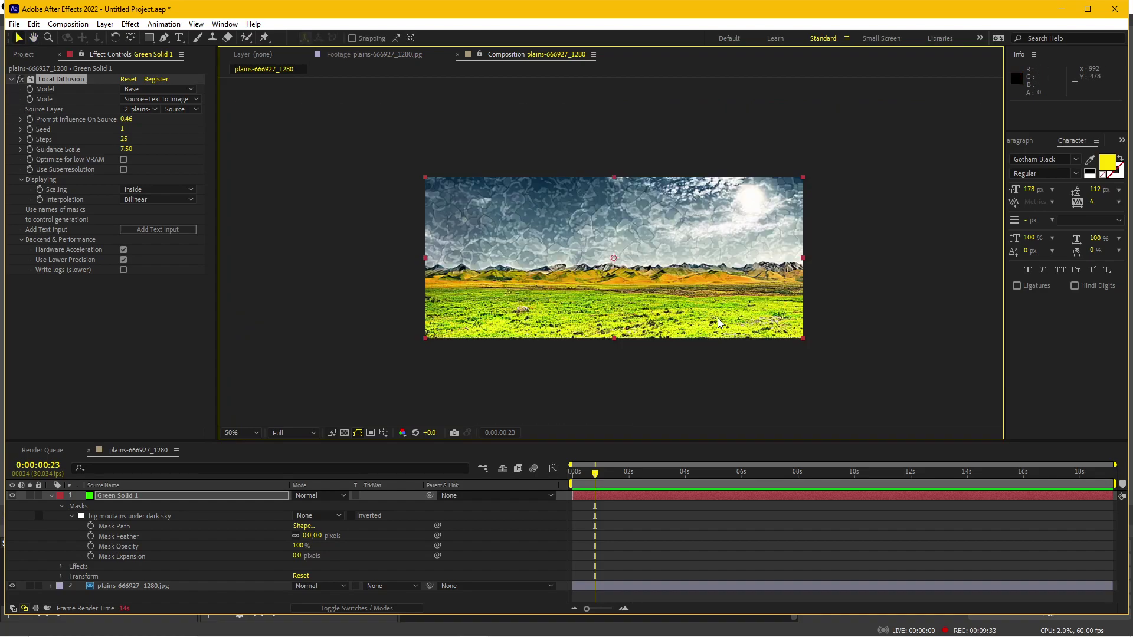
pyautogui.press(',')
pyautogui.press('.')
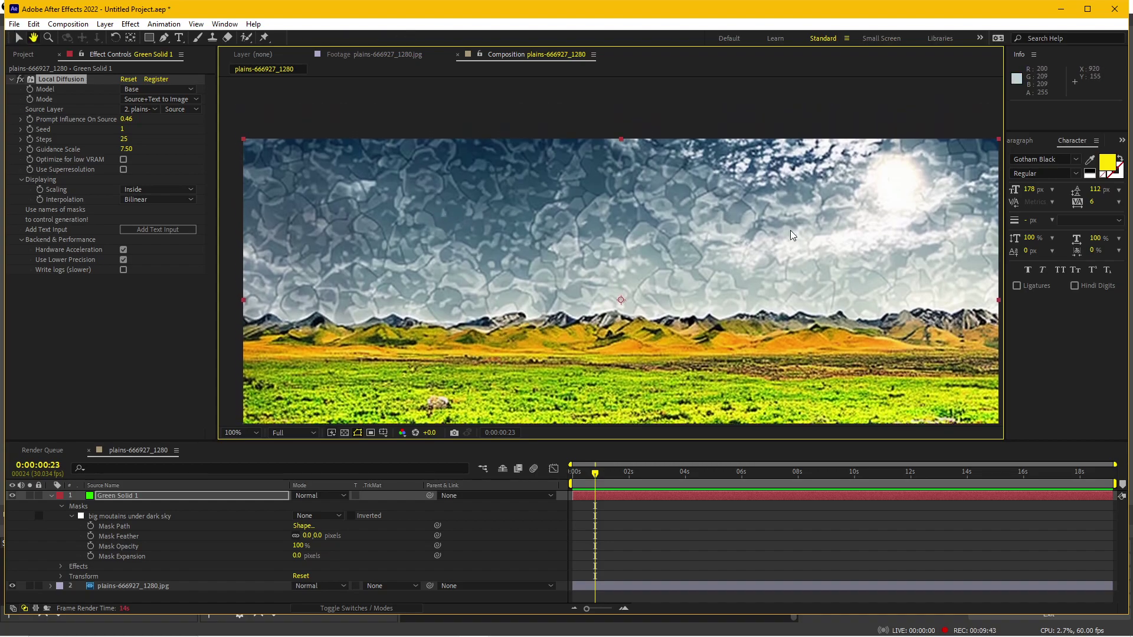
pyautogui.press('h')
pyautogui.moveTo(790, 230)
pyautogui.mouseDown()
pyautogui.moveTo(769, 227)
pyautogui.moveTo(781, 223)
pyautogui.mouseUp()
pyautogui.press('v')
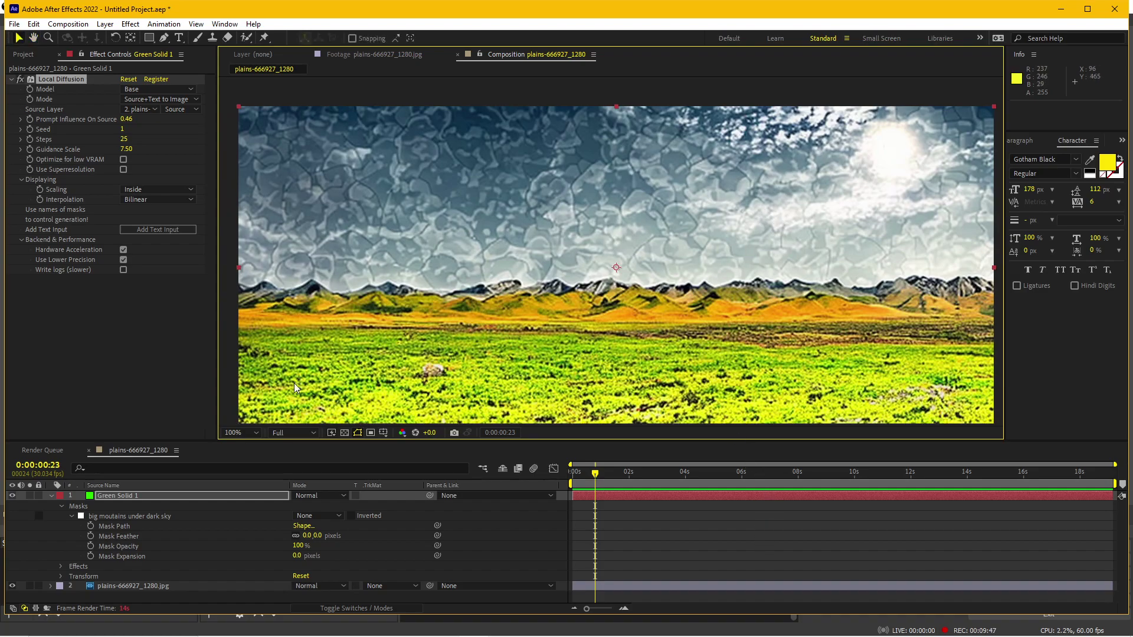
# - Insert 'clouds' so the mask prompt reads 'big moutains under dark clouds sky'
pyautogui.click(143, 517)
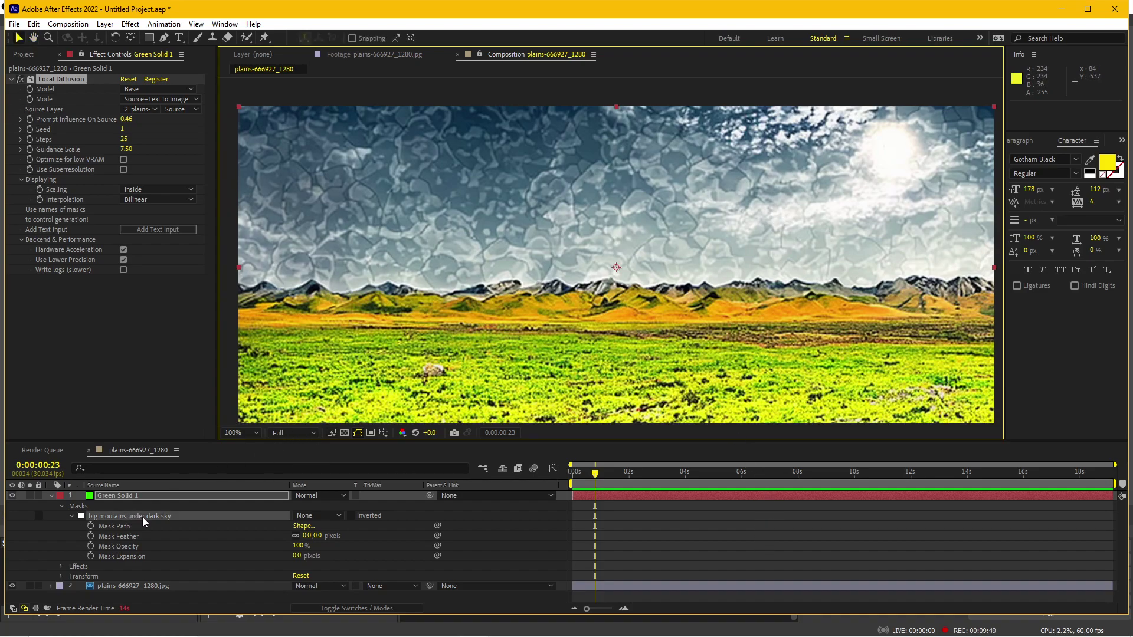
pyautogui.press('Return')
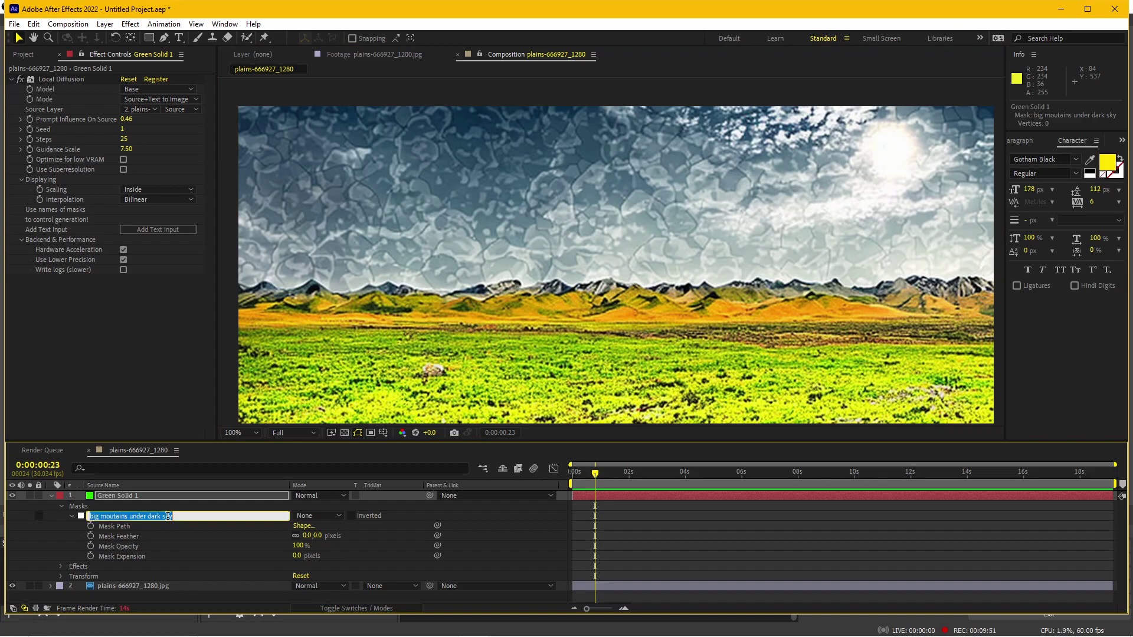
pyautogui.write('clouds')
pyautogui.press('Return')
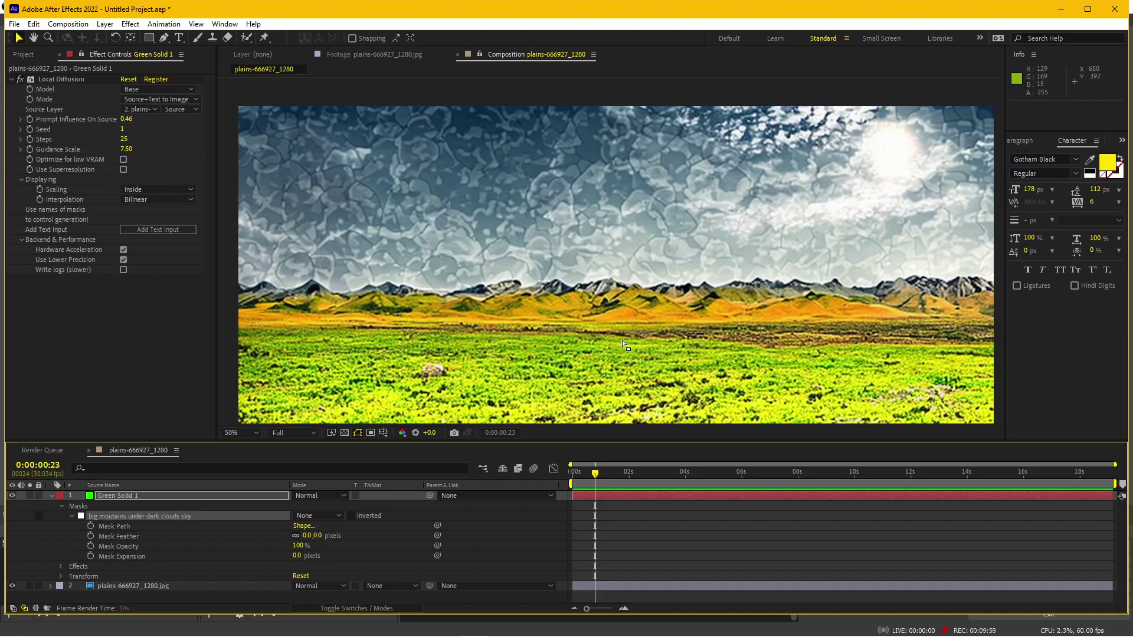
# - Zoom the viewer out and back to check the cloud-packed sky render
pyautogui.press(',')
pyautogui.press(',')
pyautogui.press('.')
pyautogui.press('.')
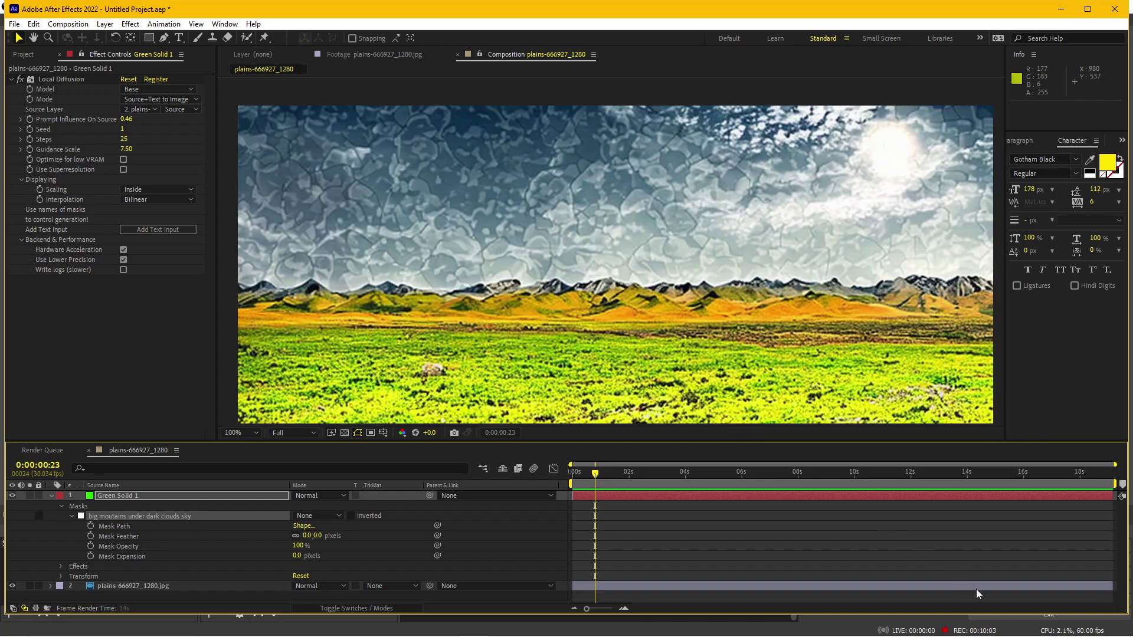
pyautogui.click(849, 631)
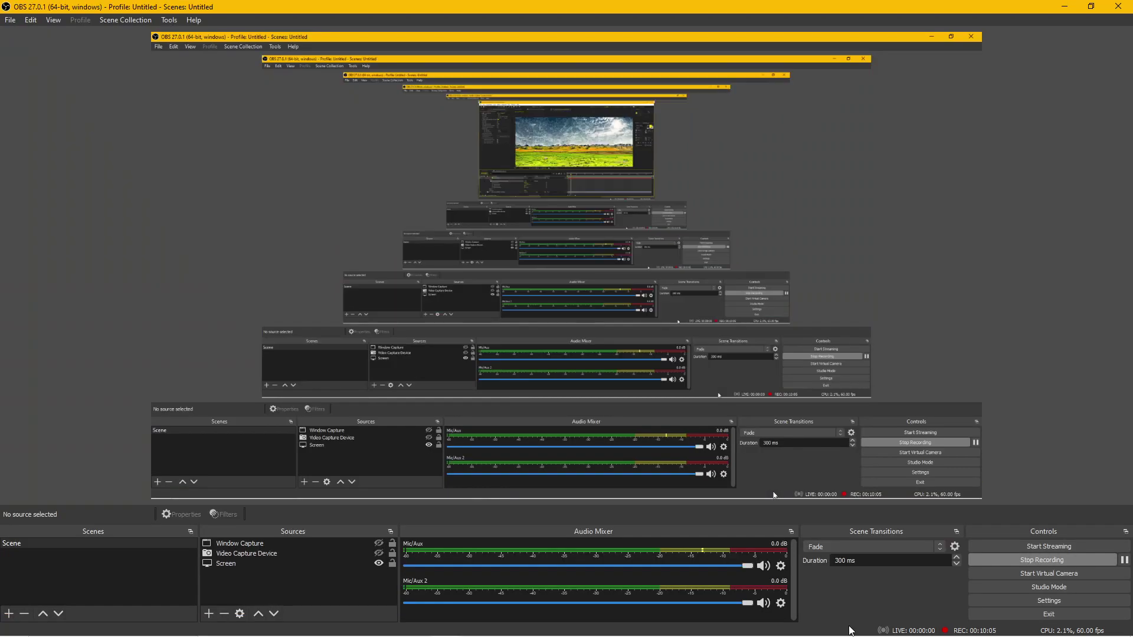
pyautogui.click(474, 625)
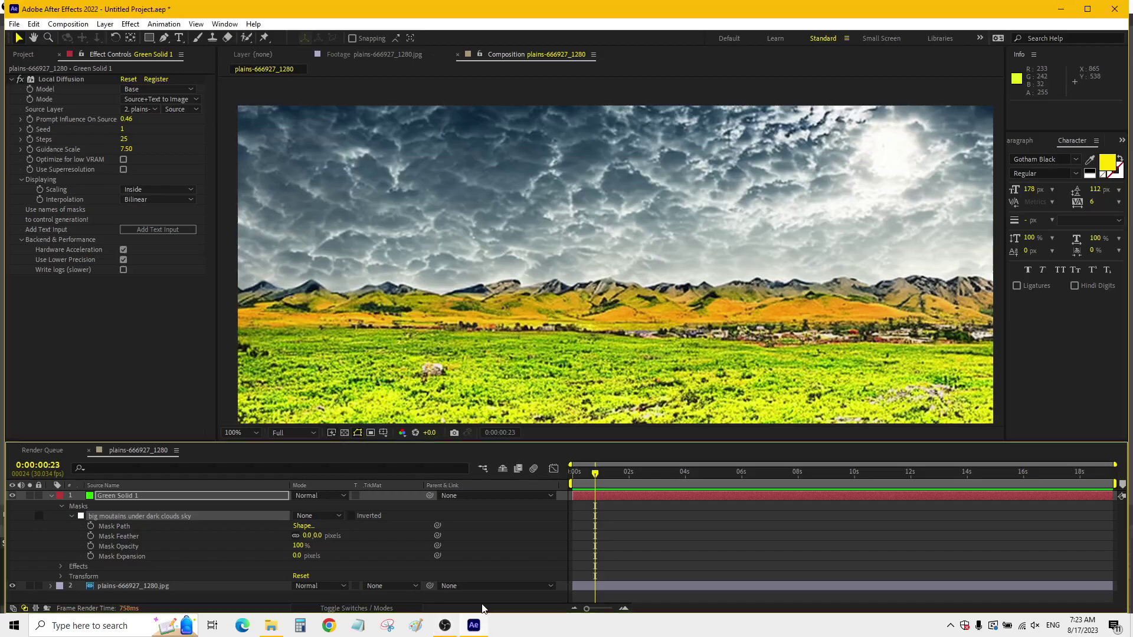
pyautogui.scroll(-3, 700, 212)
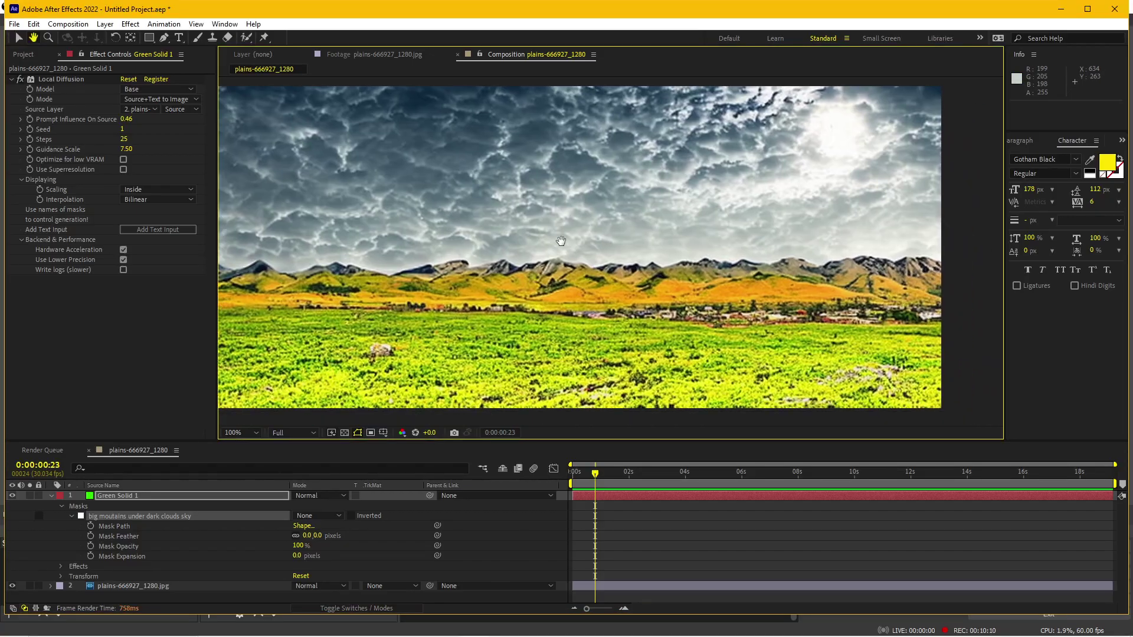
pyautogui.scroll(2, 575, 223)
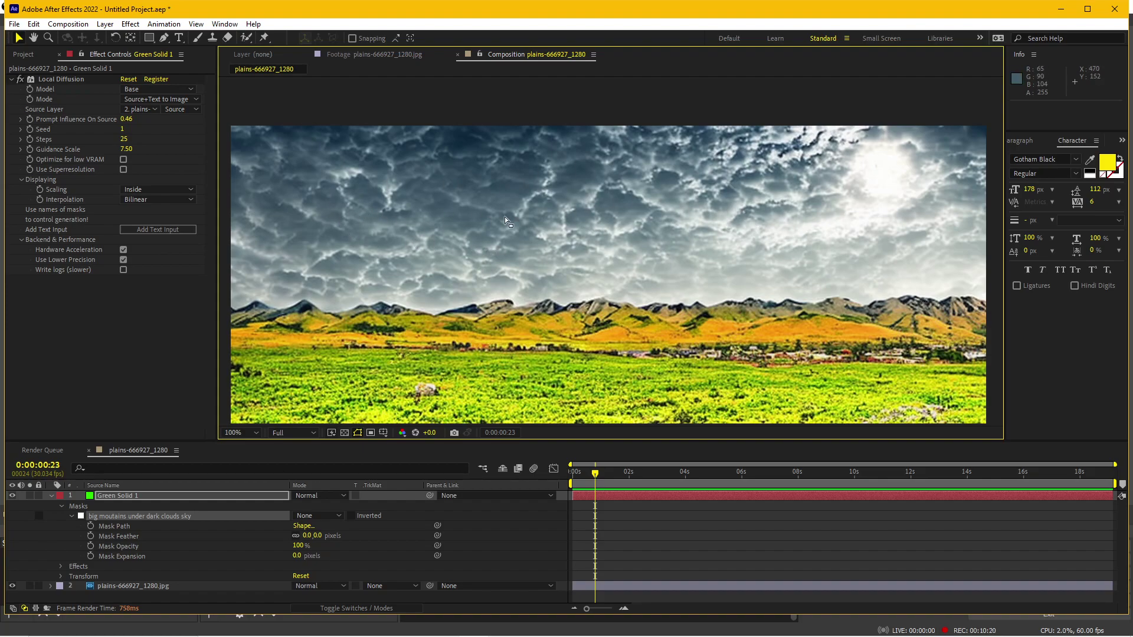
# - Toggle Green Solid 1's visibility repeatedly to compare the generated image with the original photo
pyautogui.click(12, 496)
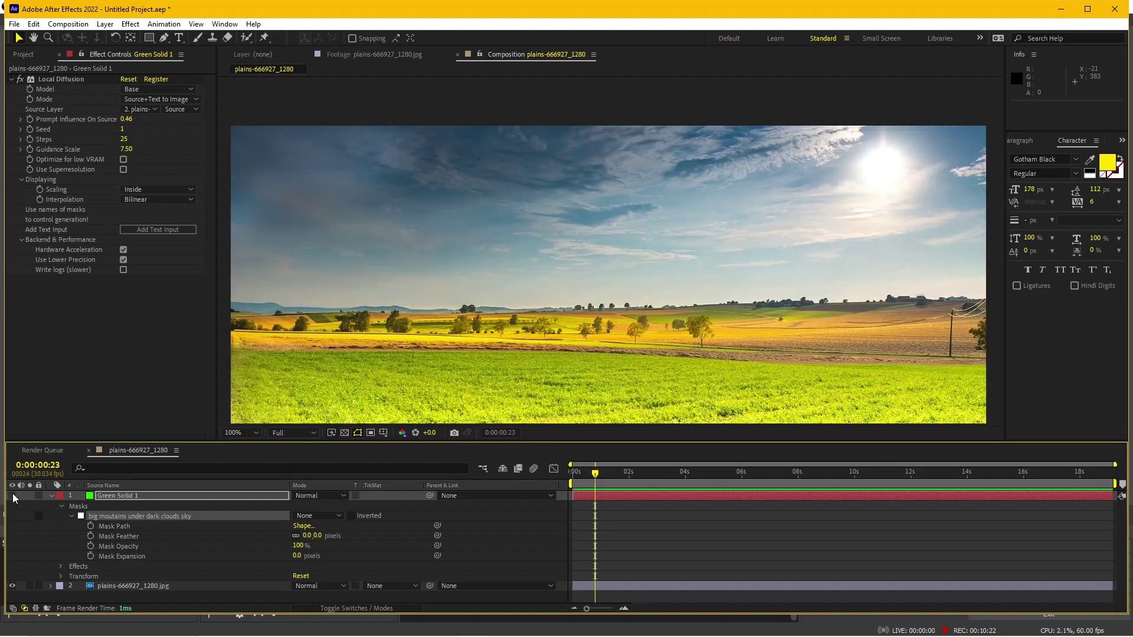
pyautogui.click(12, 496)
pyautogui.click(12, 495)
pyautogui.click(12, 495)
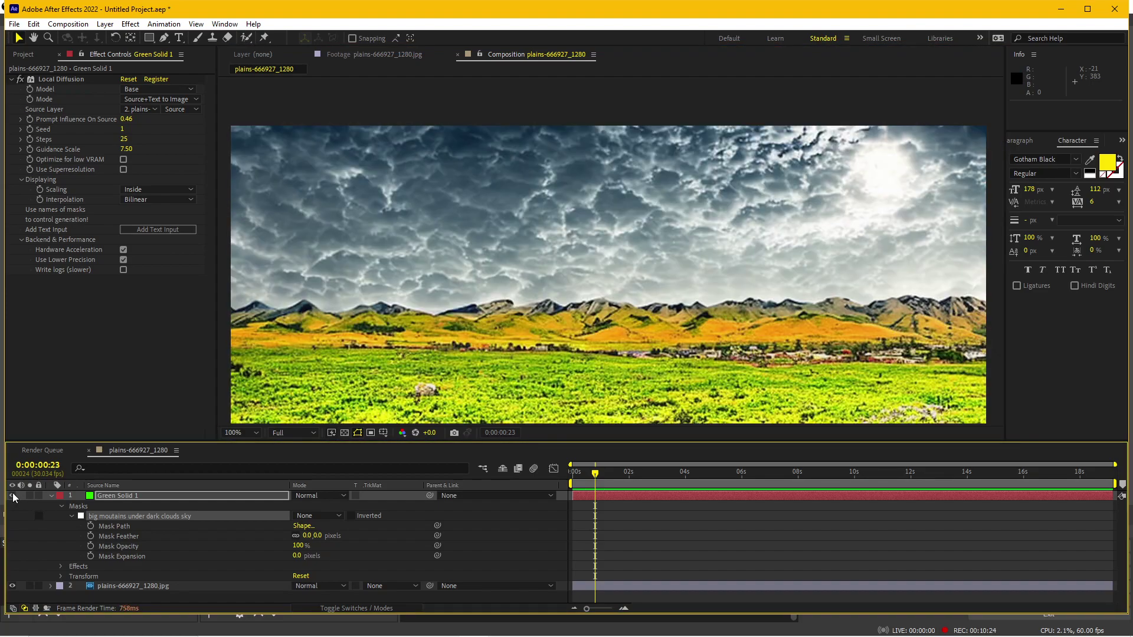
pyautogui.click(12, 496)
pyautogui.click(12, 495)
pyautogui.moveTo(570, 311); pyautogui.dragTo(570, 285)
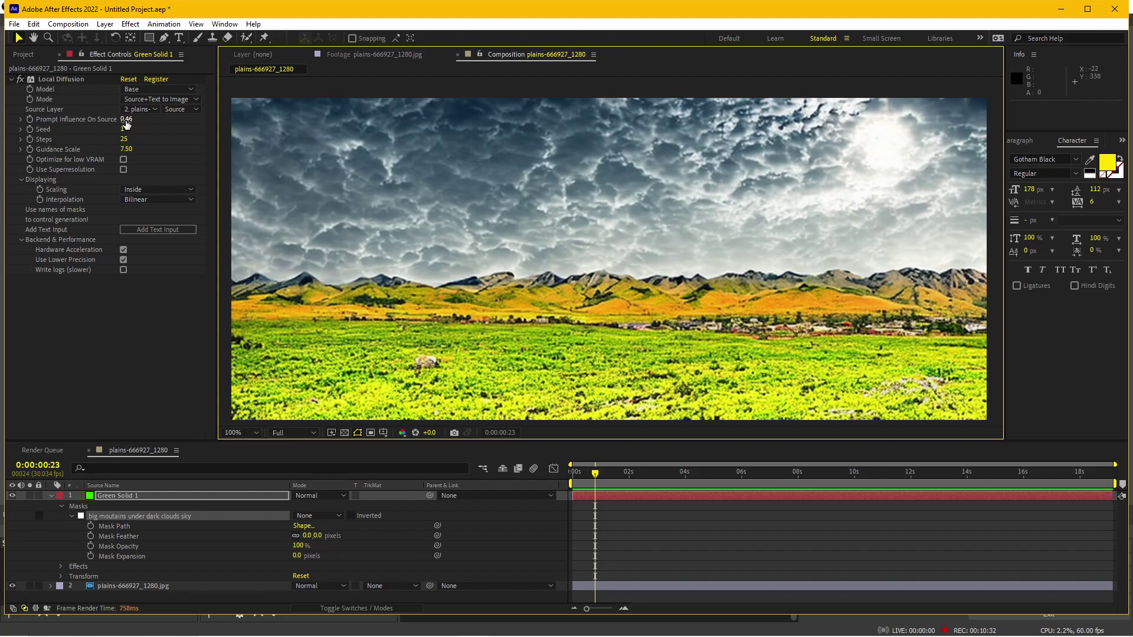
# - Raise Prompt Influence On Source to 1.00, recentre the view, then hide the generated layer
pyautogui.moveTo(126, 122); pyautogui.dragTo(158, 123)
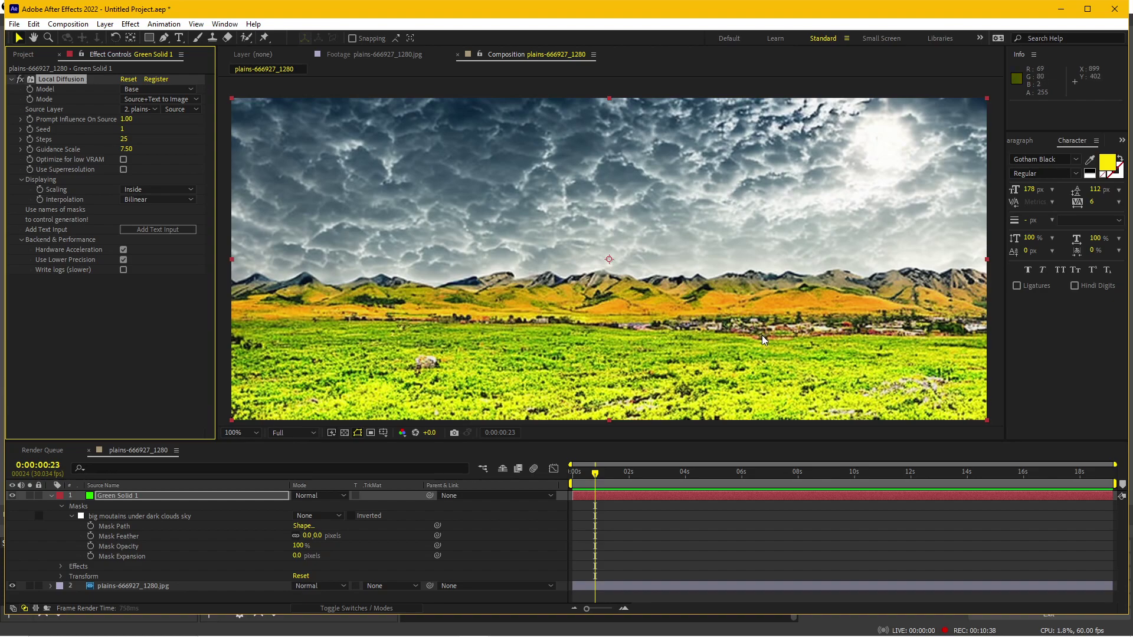
pyautogui.click(838, 629)
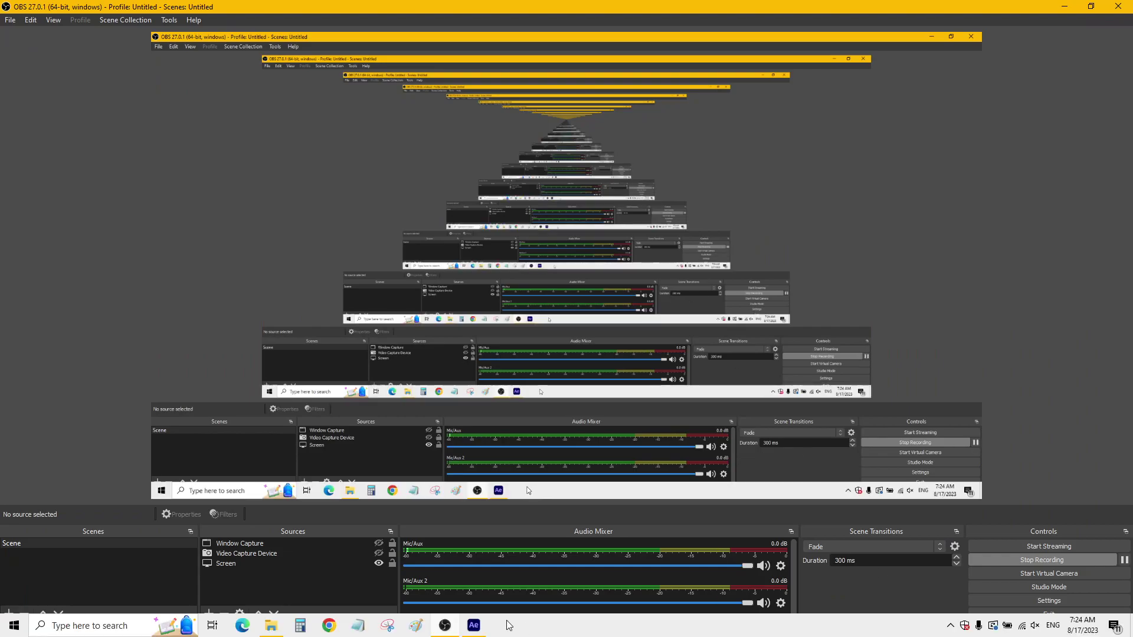
pyautogui.click(510, 625)
pyautogui.press('h')
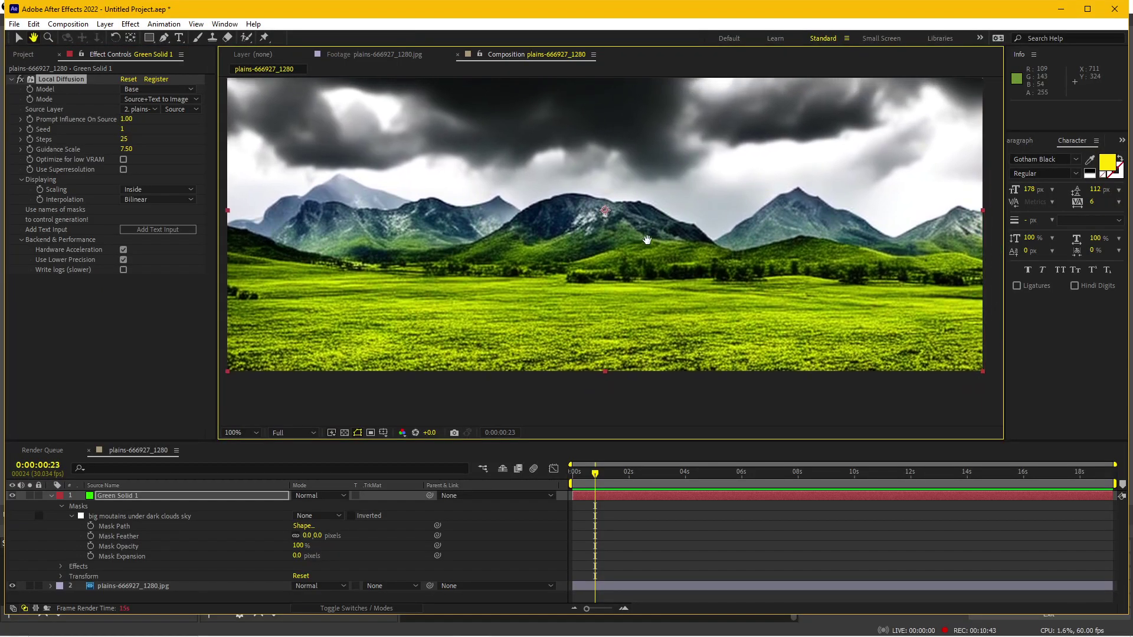
pyautogui.moveTo(377, 306); pyautogui.dragTo(397, 280)
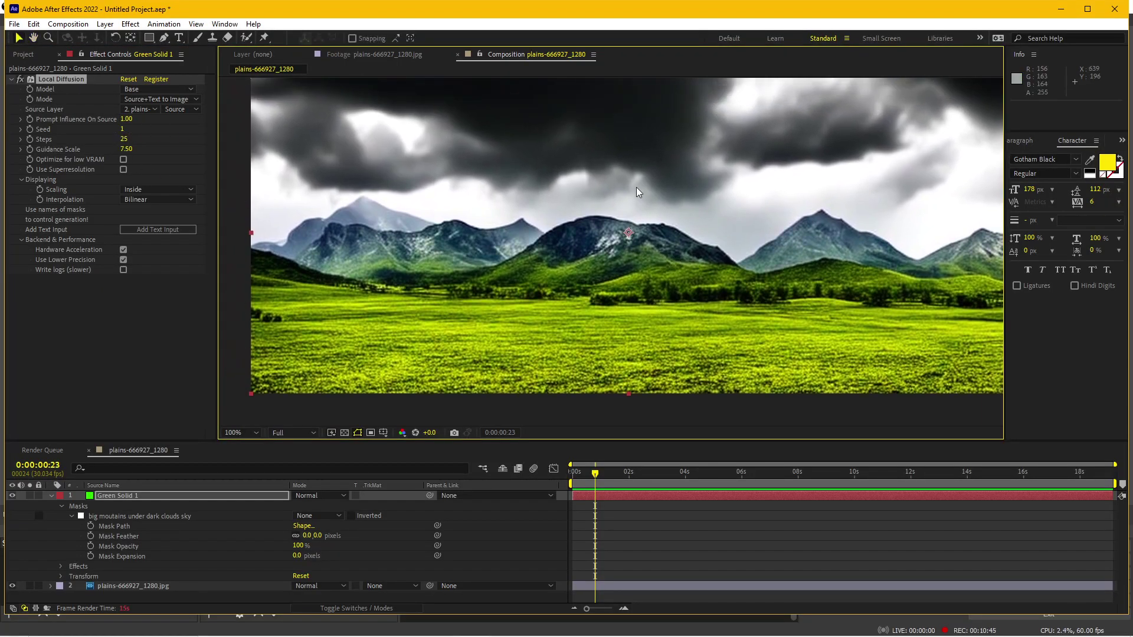
pyautogui.moveTo(636, 186); pyautogui.dragTo(667, 204)
pyautogui.press('v')
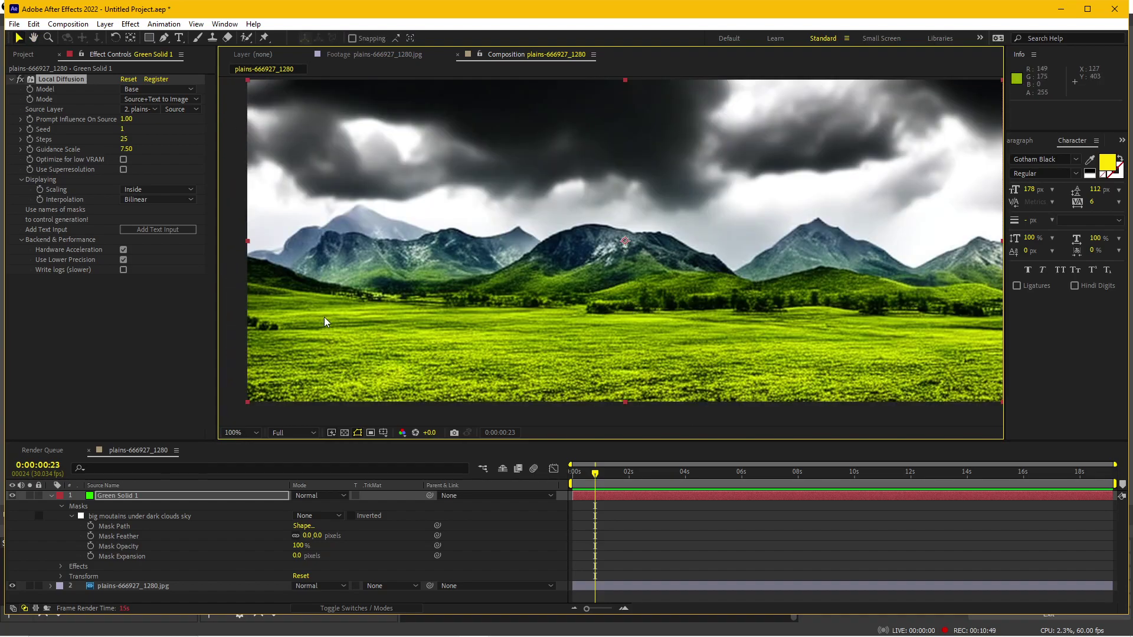
pyautogui.moveTo(696, 295); pyautogui.dragTo(647, 297)
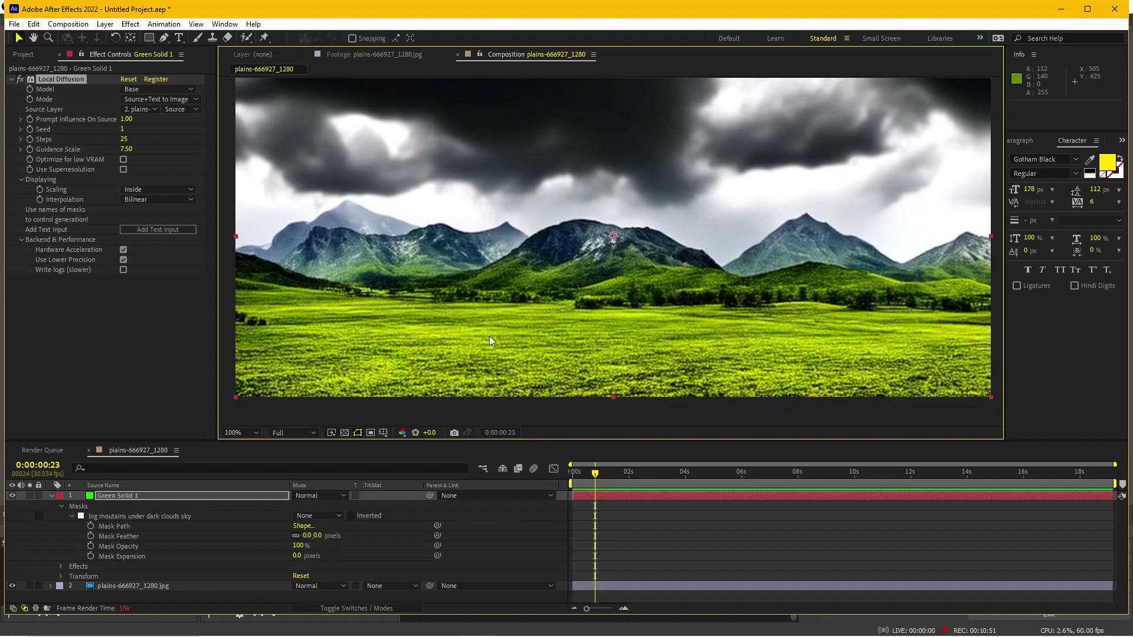
pyautogui.click(12, 496)
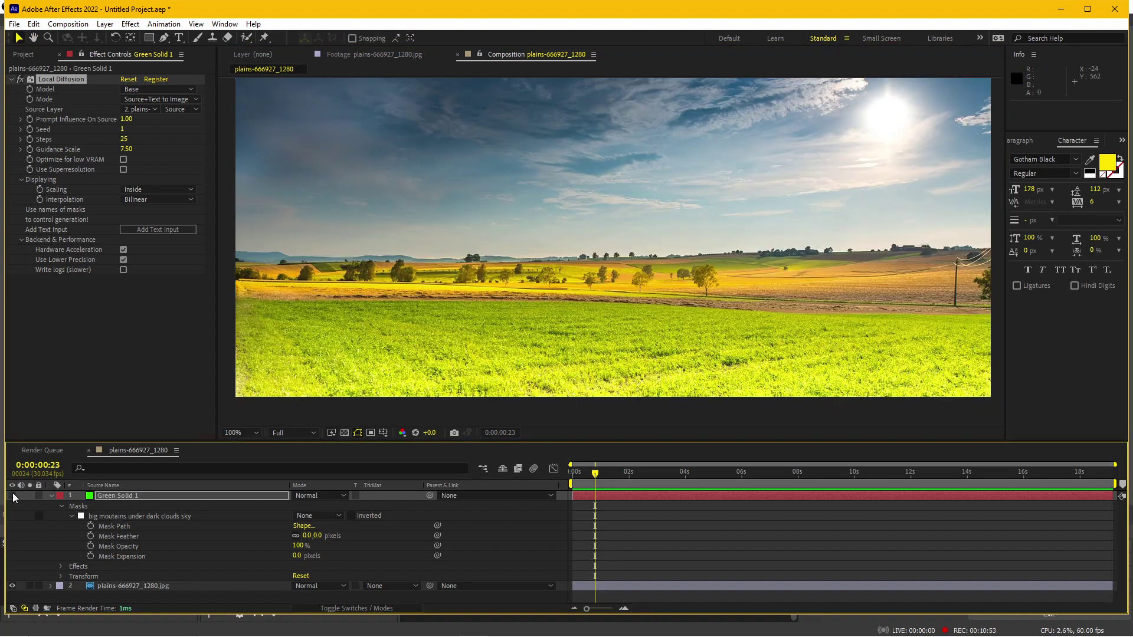
# - Turn Green Solid 1 back on, select the 'big moutains under dark clouds sky' mask, and recentre the view
pyautogui.click(13, 496)
pyautogui.click(12, 496)
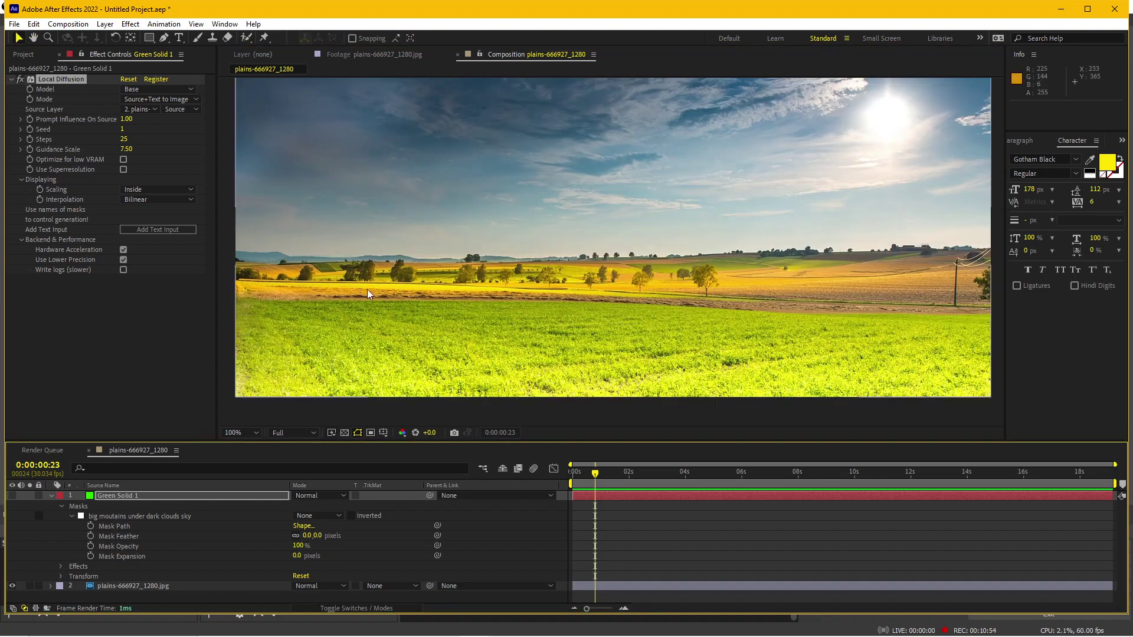
pyautogui.click(12, 496)
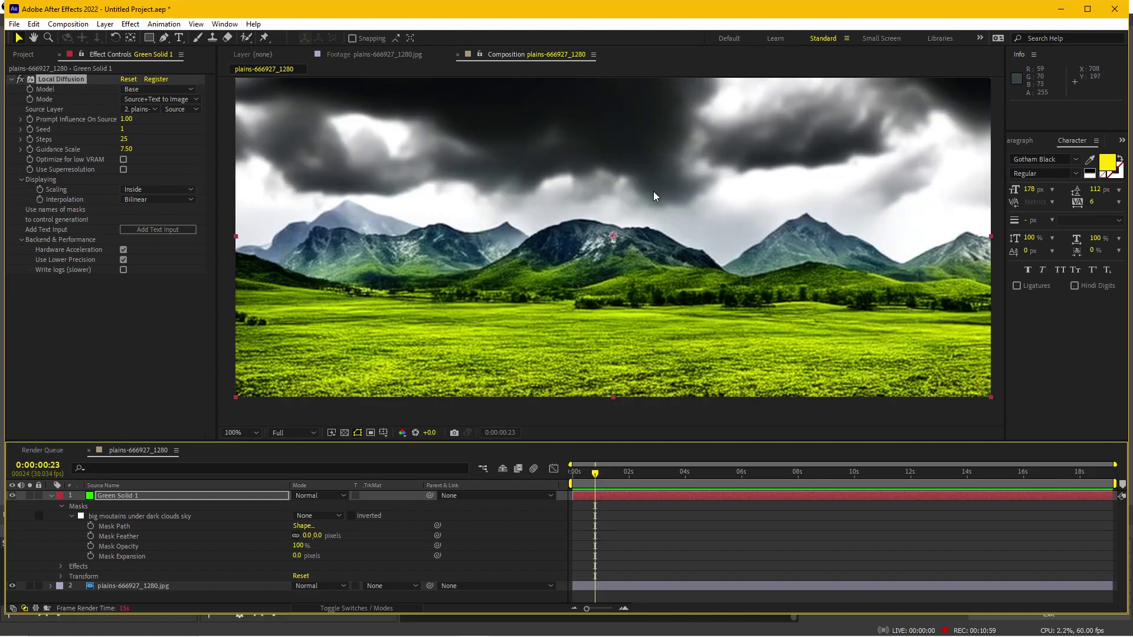
pyautogui.moveTo(654, 191); pyautogui.dragTo(636, 206)
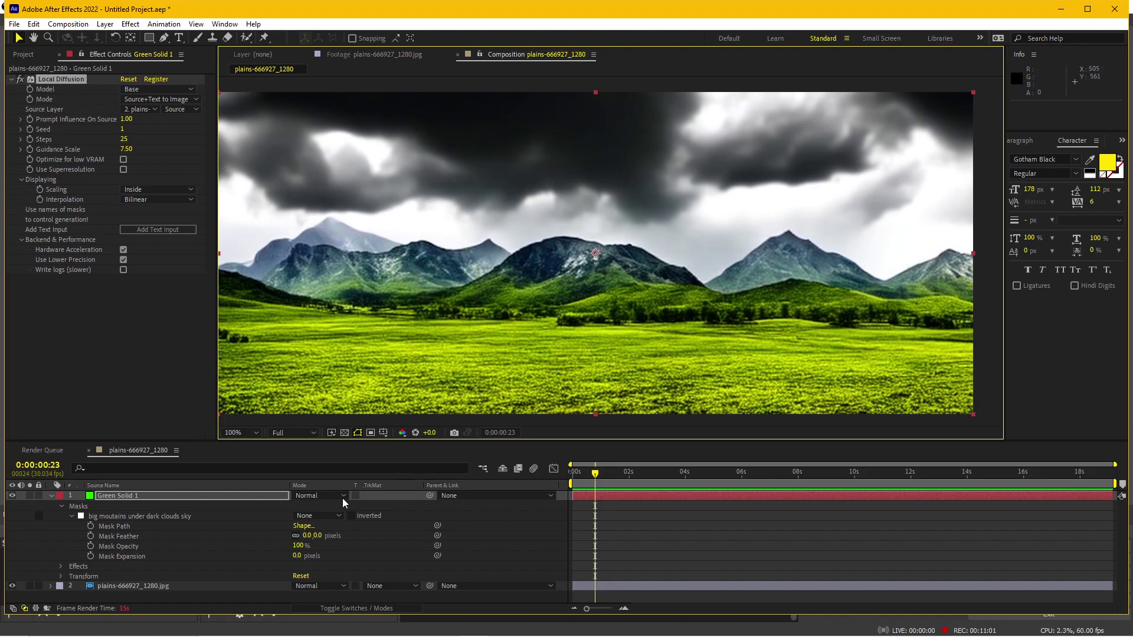
pyautogui.click(125, 517)
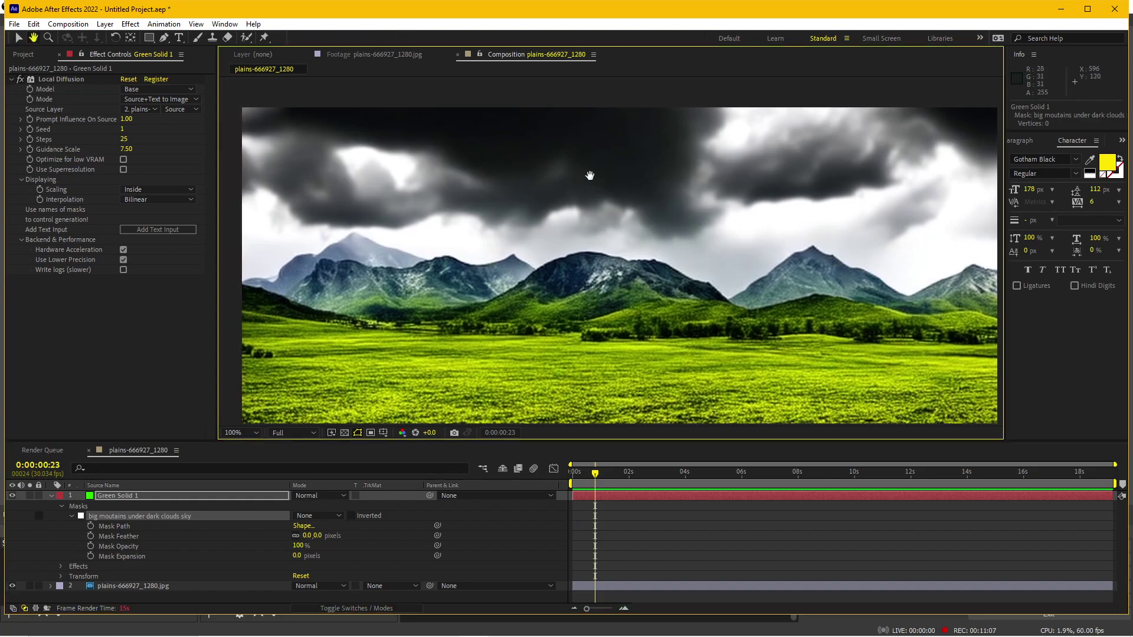
pyautogui.moveTo(560, 165); pyautogui.dragTo(566, 165)
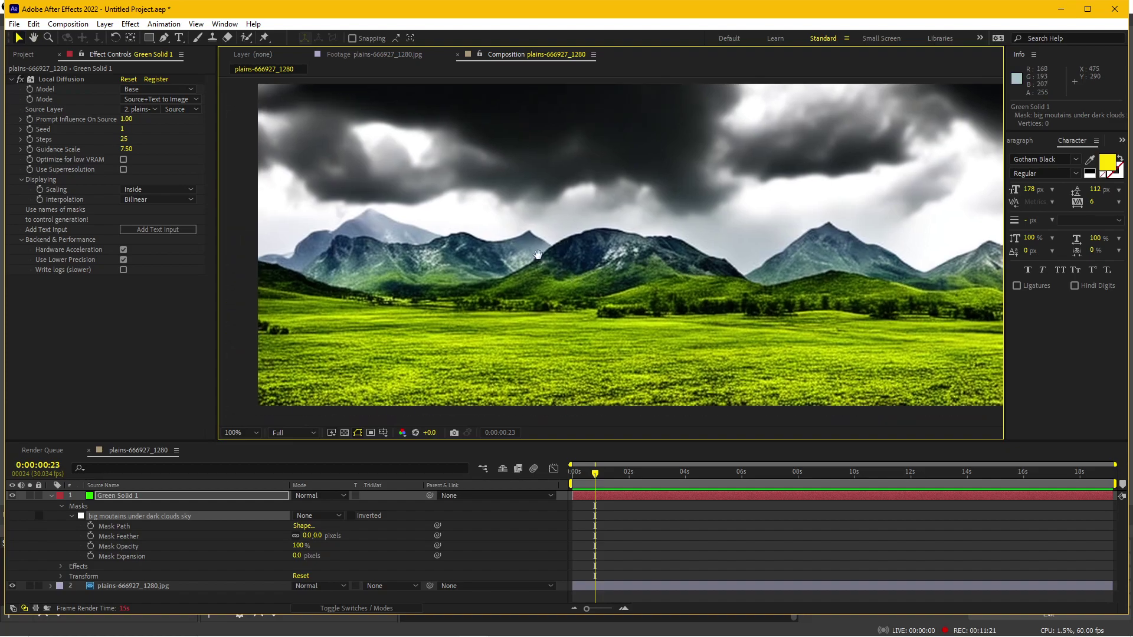
pyautogui.moveTo(521, 283); pyautogui.dragTo(508, 260)
pyautogui.press('v')
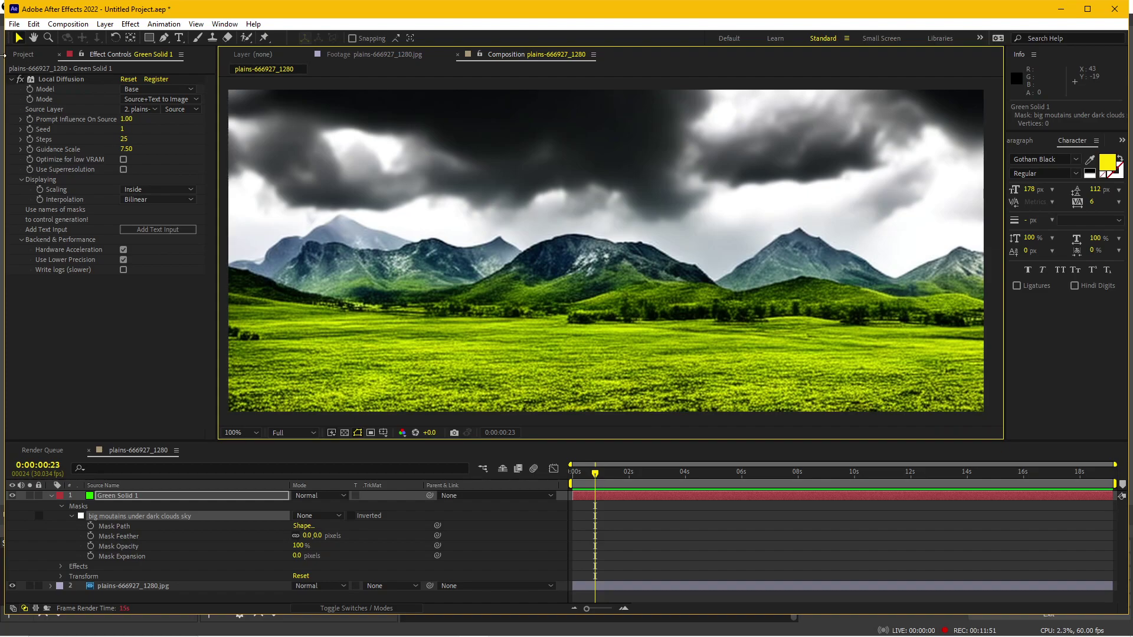
# - Import the castle green-screen footage and preview it in the Footage viewer
pyautogui.click(23, 55)
pyautogui.doubleClick(50, 265)
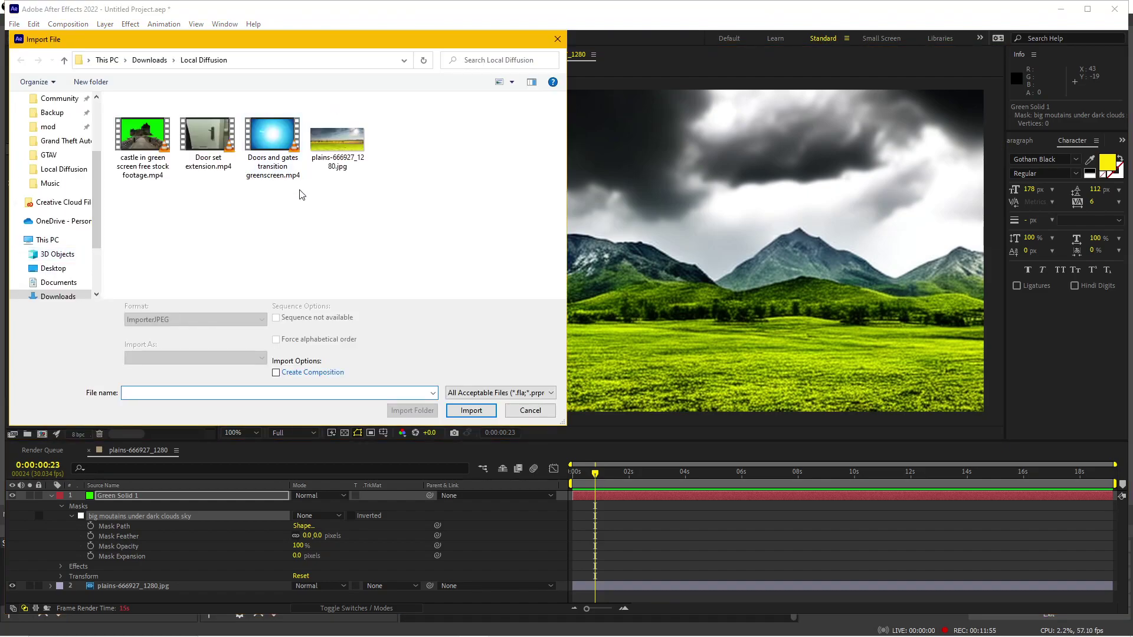
pyautogui.click(152, 138)
pyautogui.doubleClick(153, 138)
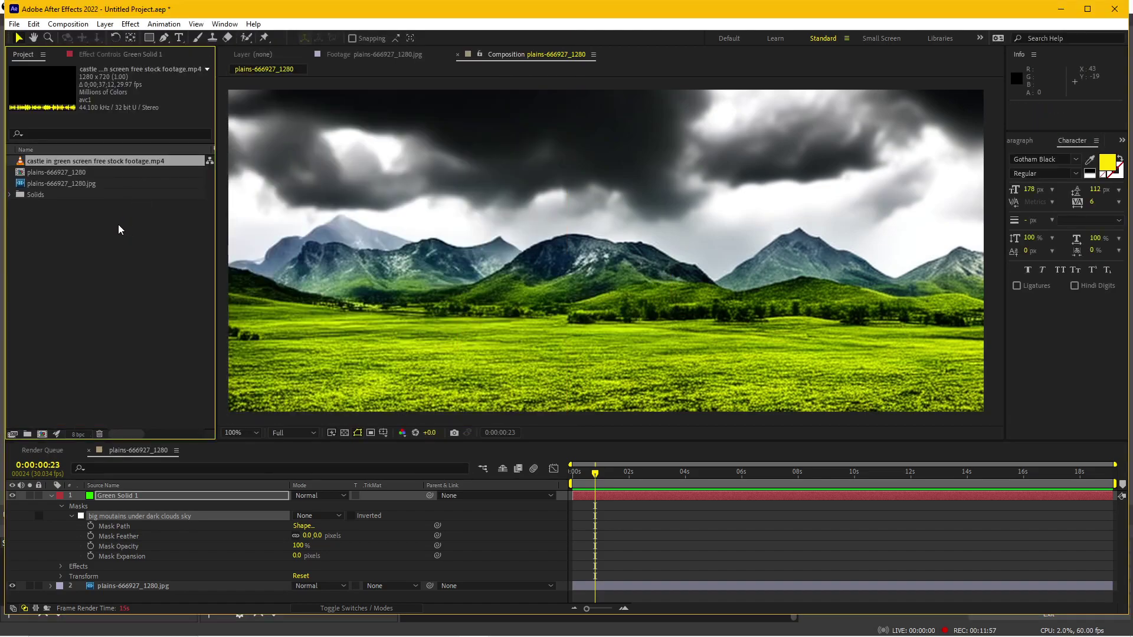
pyautogui.doubleClick(71, 162)
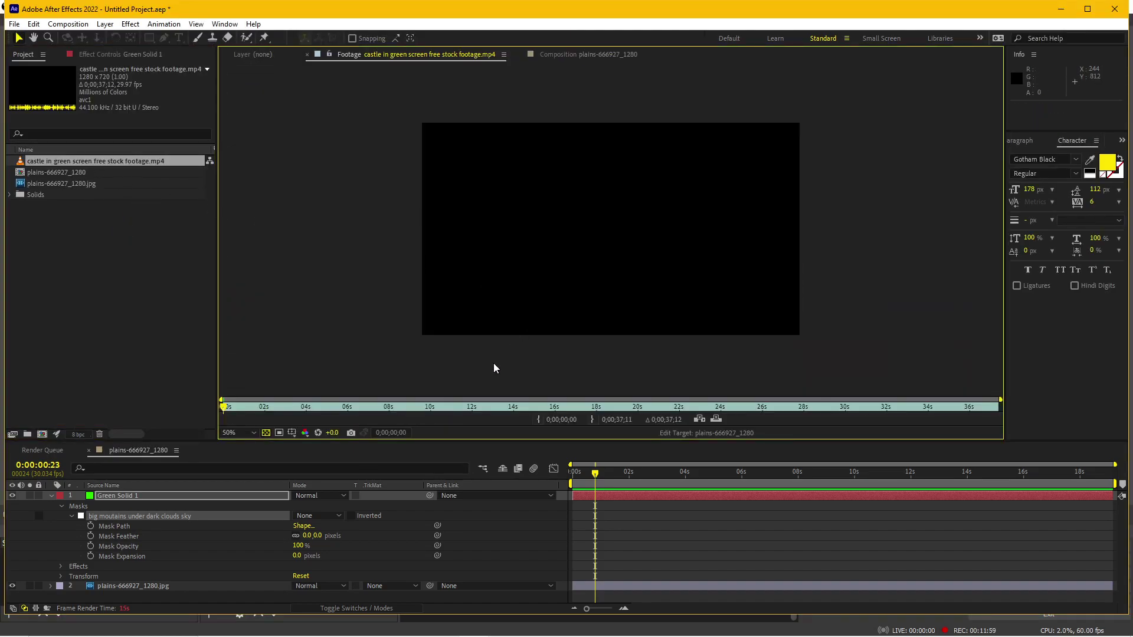
pyautogui.moveTo(401, 408); pyautogui.dragTo(549, 407)
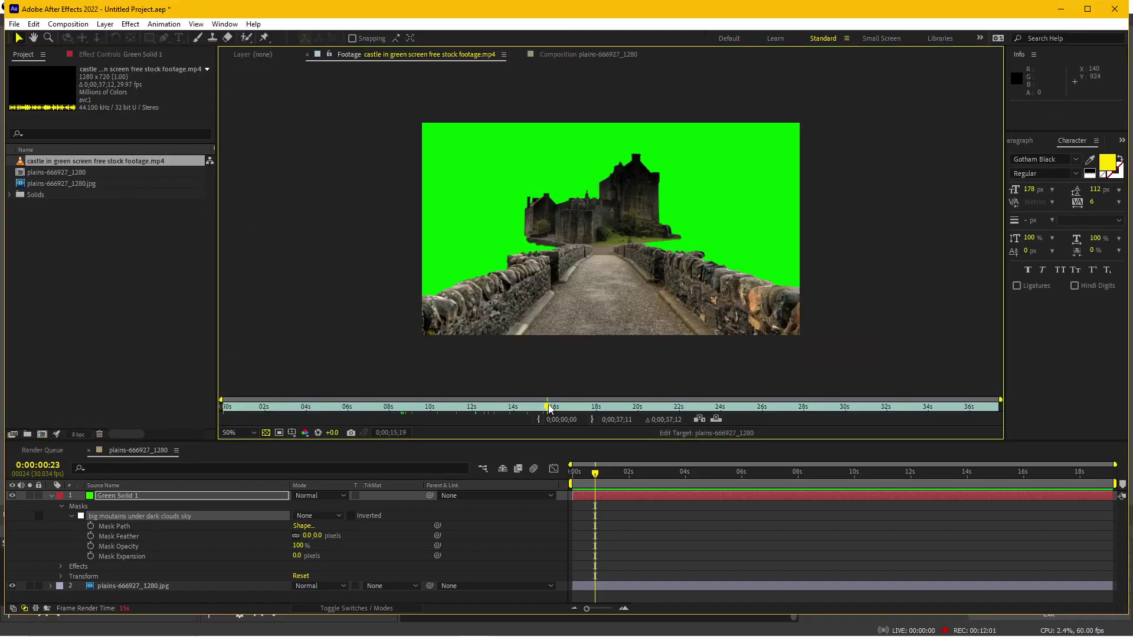
pyautogui.scroll(2, 581, 237)
pyautogui.scroll(-2, 581, 237)
pyautogui.scroll(2, 581, 237)
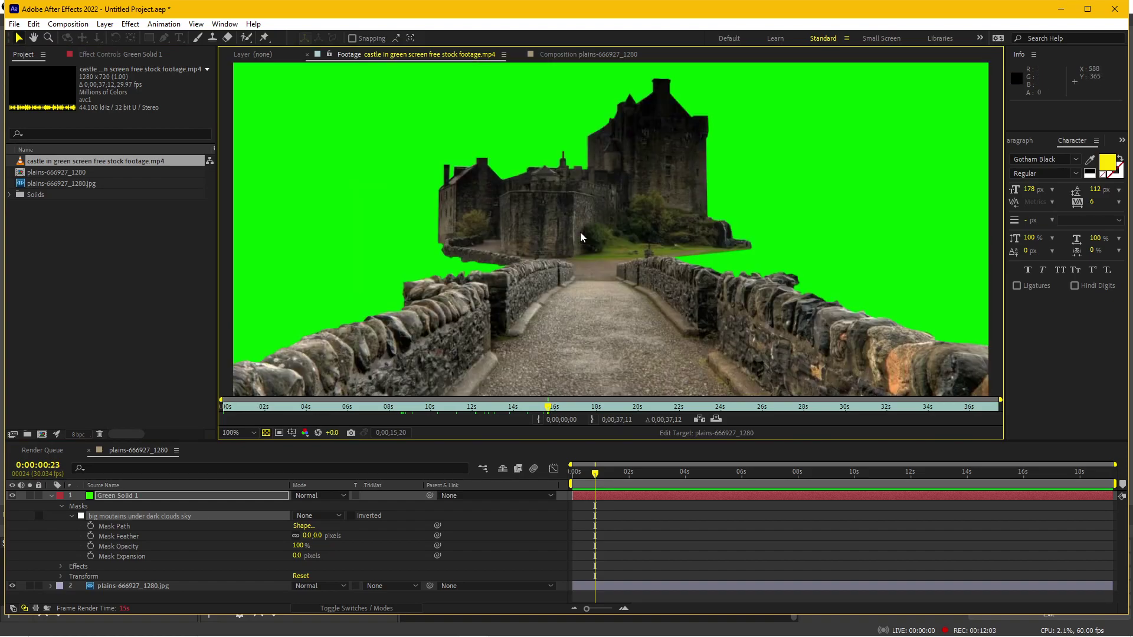
pyautogui.moveTo(582, 237); pyautogui.dragTo(547, 269)
pyautogui.press(',')
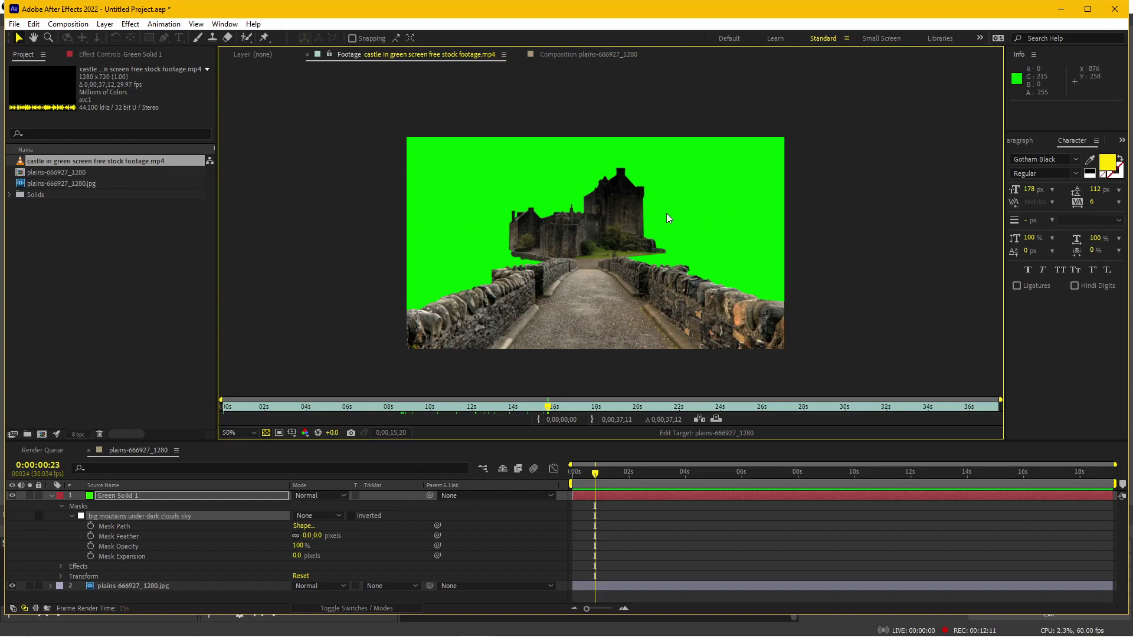
# - Import the Doors and gates clip, trim it to 0:00:49:16–0:00:52:13, and make a composition
pyautogui.doubleClick(114, 274)
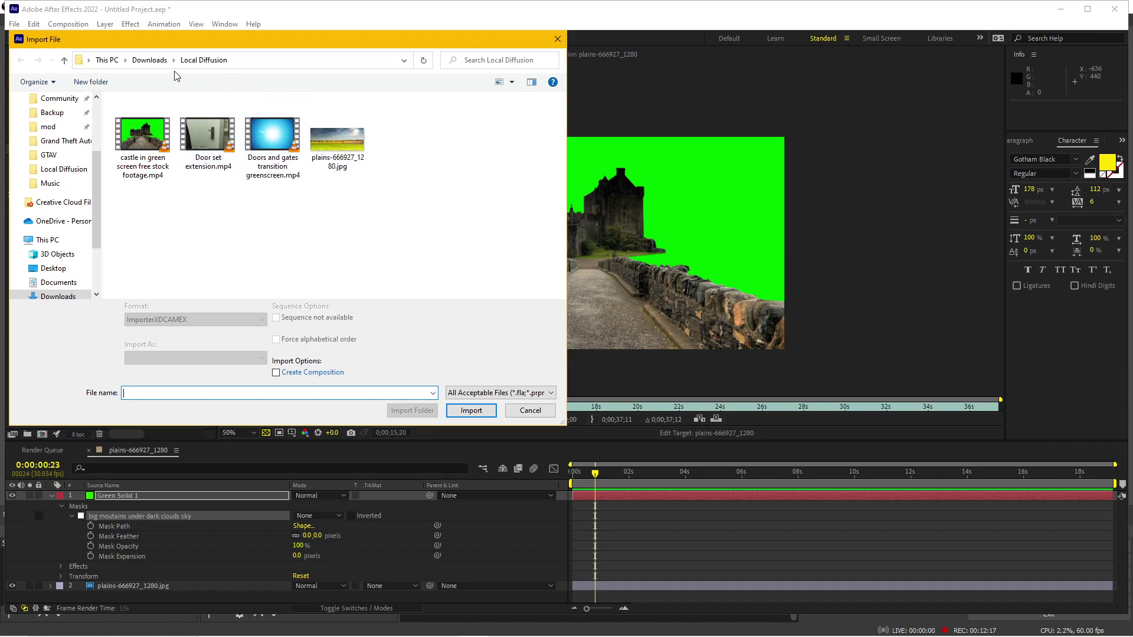
pyautogui.doubleClick(272, 140)
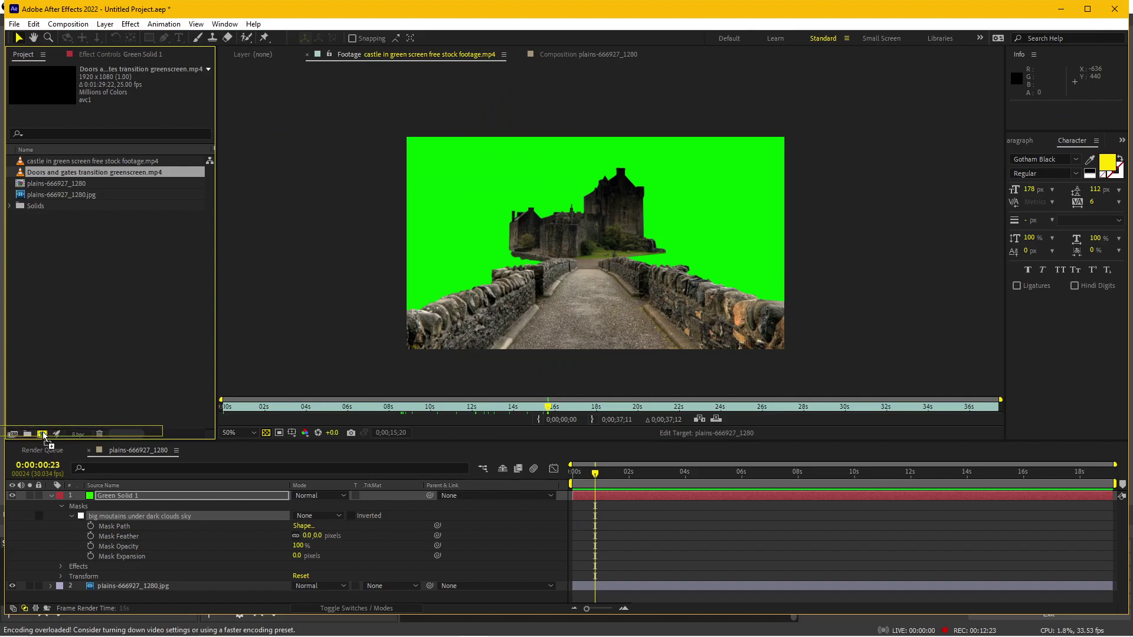
pyautogui.doubleClick(67, 173)
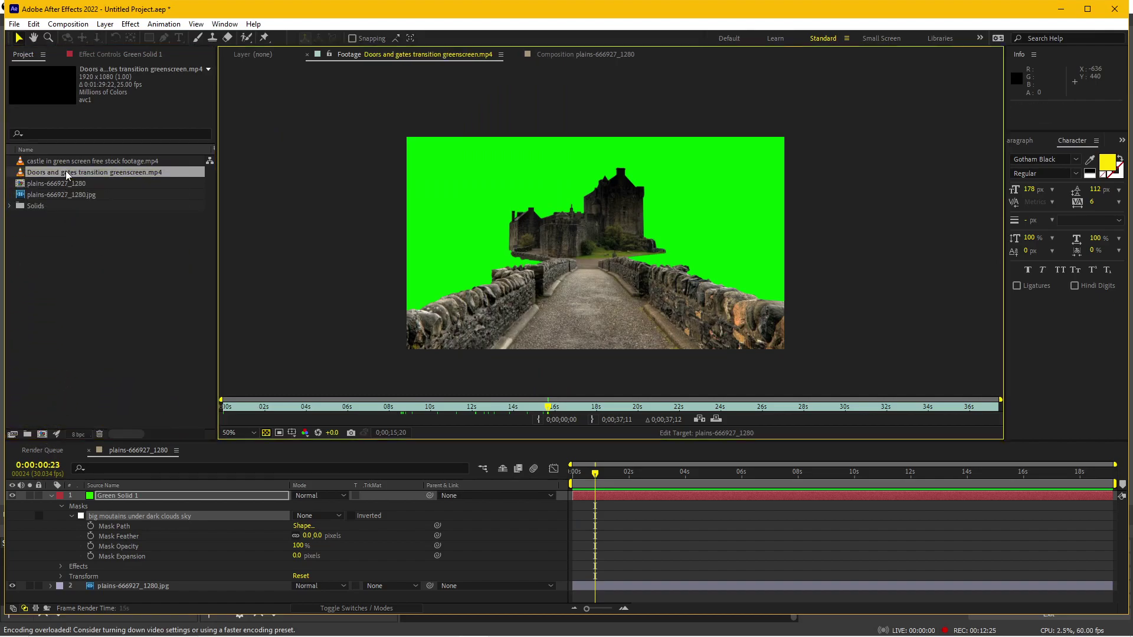
pyautogui.moveTo(378, 407); pyautogui.dragTo(670, 401)
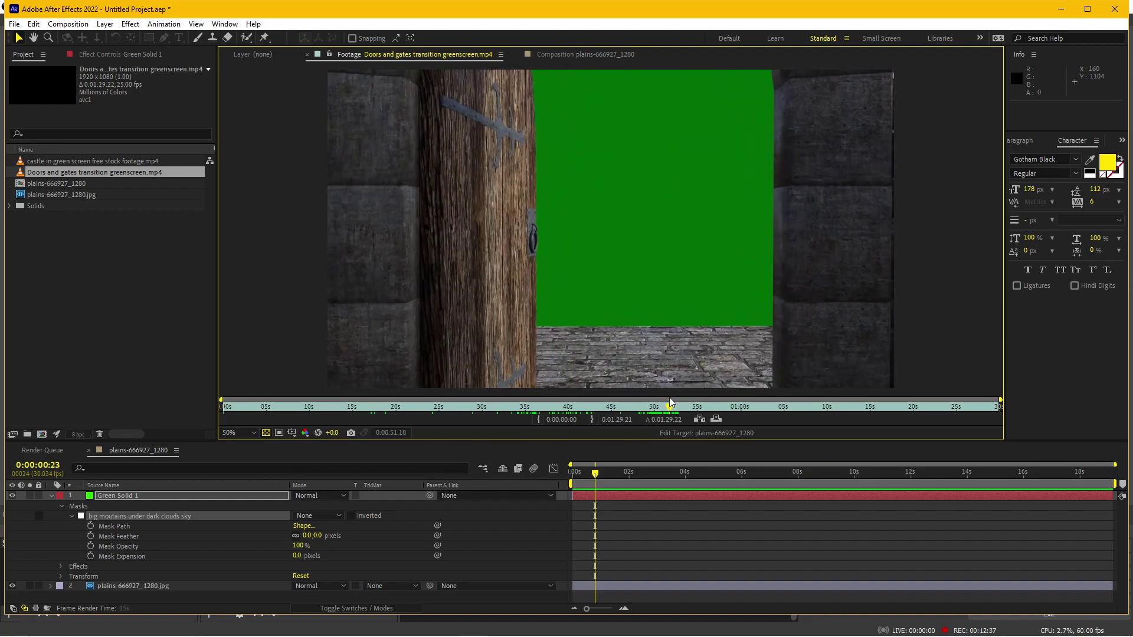
pyautogui.moveTo(620, 408); pyautogui.dragTo(678, 412)
pyautogui.click(538, 419)
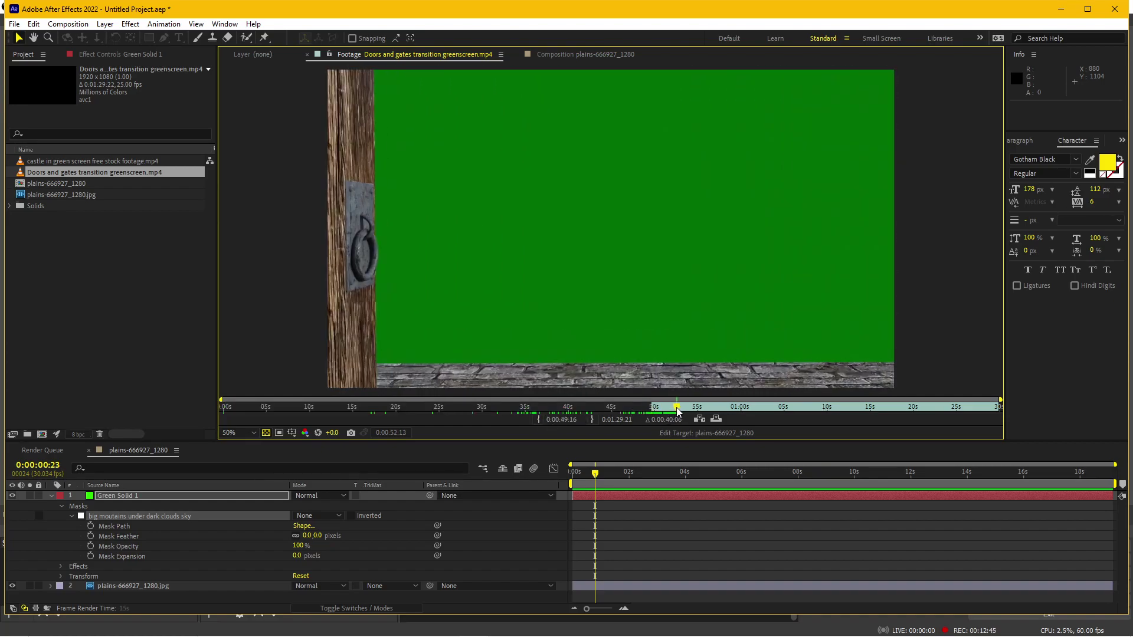
pyautogui.click(592, 418)
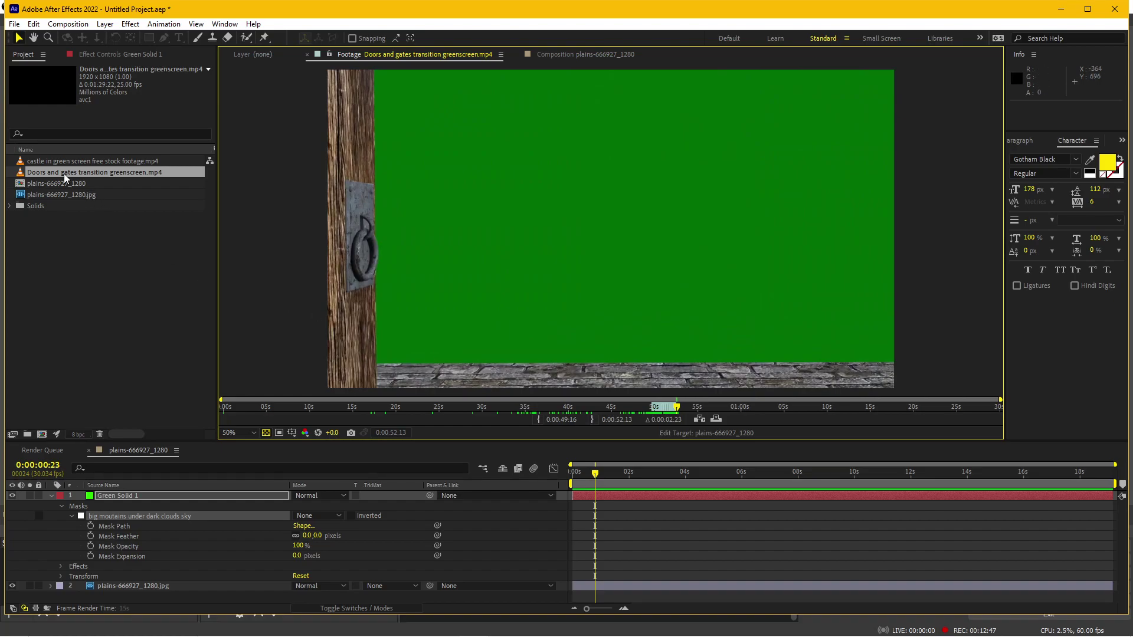
pyautogui.moveTo(65, 174); pyautogui.dragTo(41, 435)
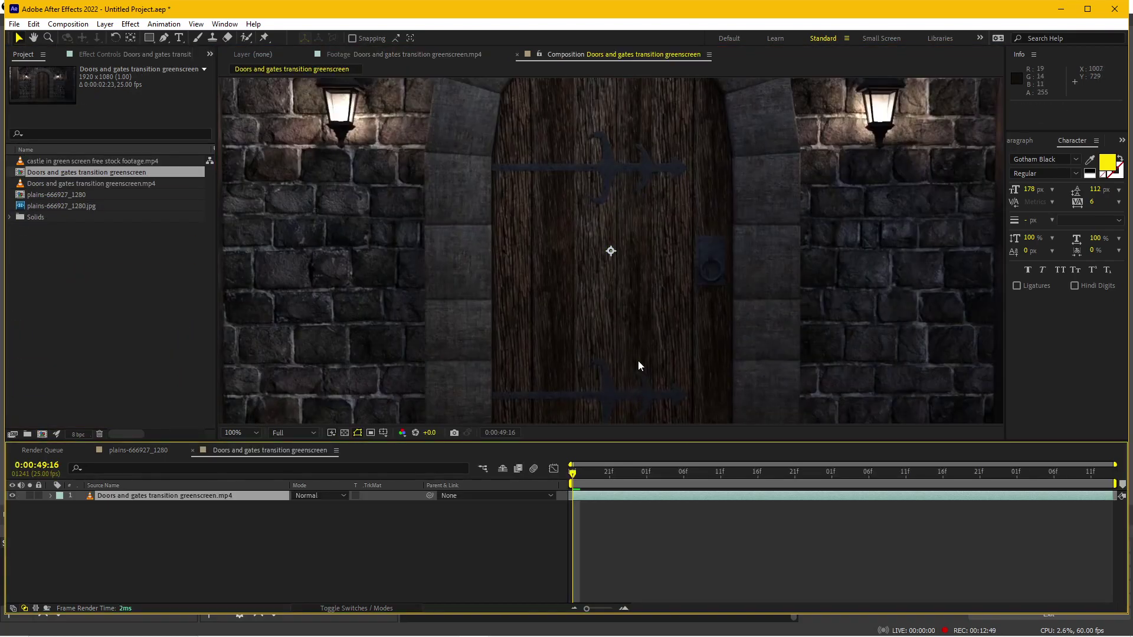
# - Preview the door opening and add a new green solid layer over the footage
pyautogui.moveTo(611, 484); pyautogui.dragTo(965, 472)
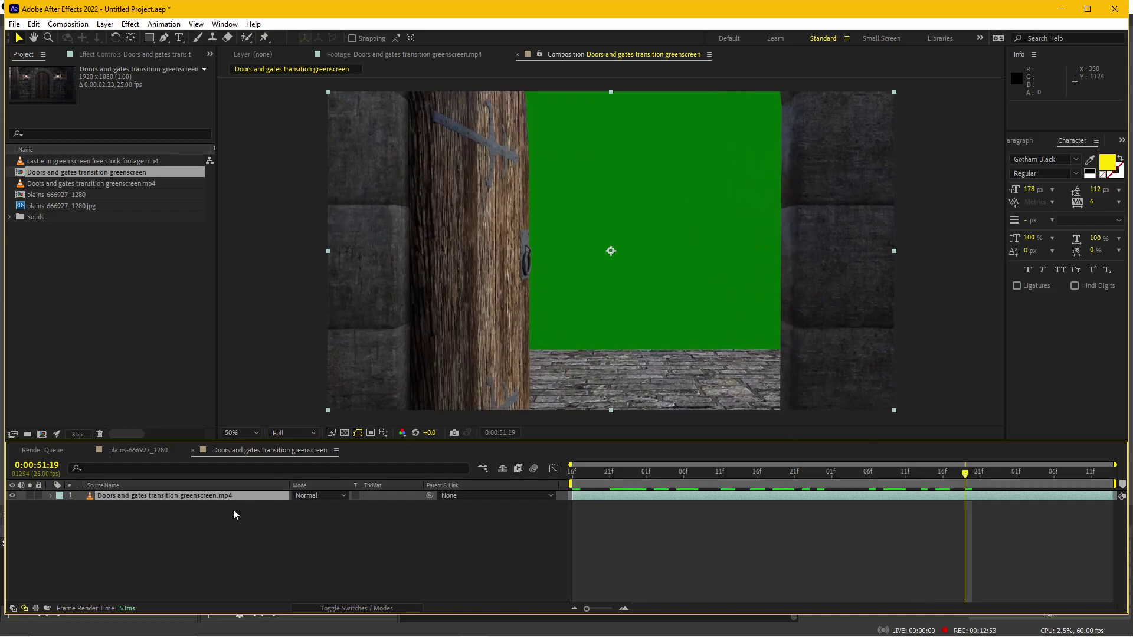
pyautogui.hotkey('ctrl', 'y')
pyautogui.press('Return')
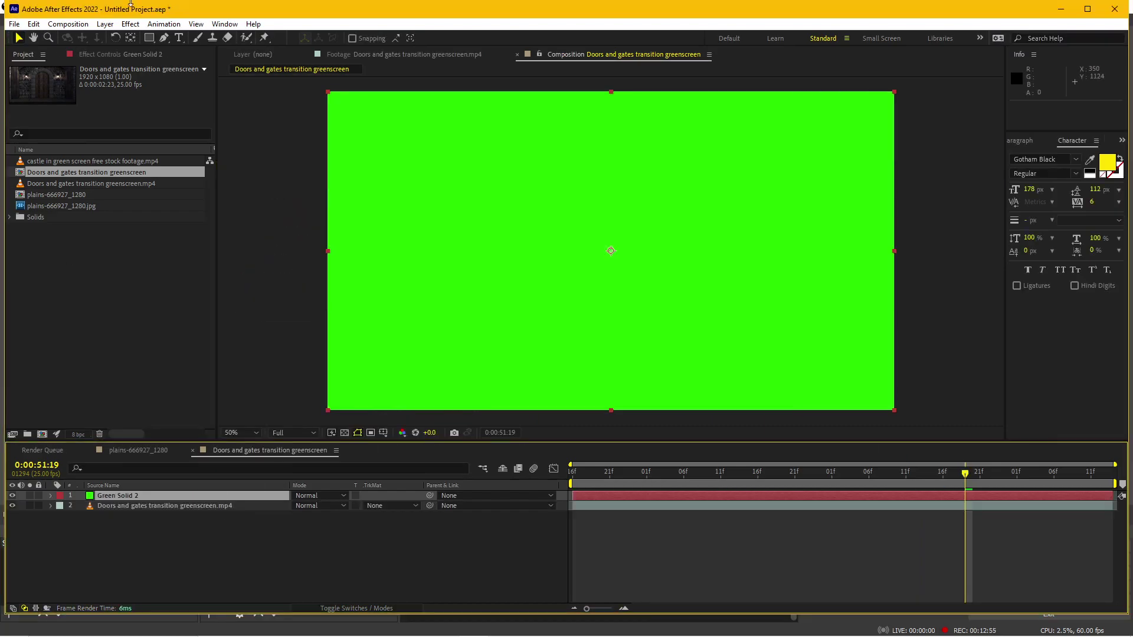
# - Check Green Solid 2's Local Diffusion settings, leaving Mode on Text to Image
pyautogui.click(130, 24)
pyautogui.click(287, 141)
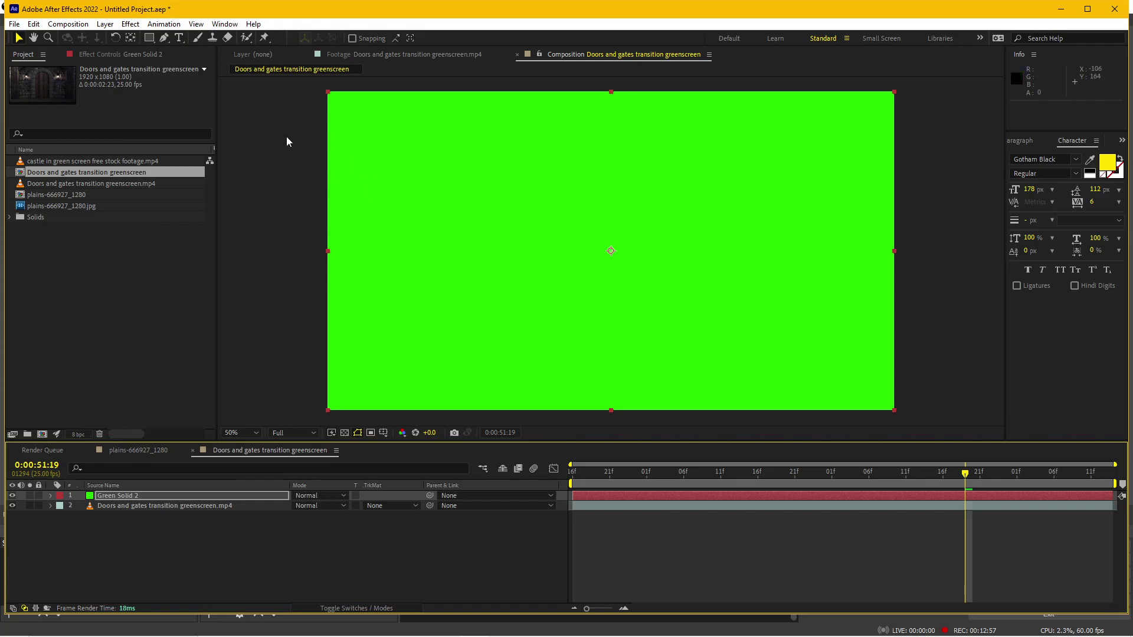
pyautogui.click(107, 54)
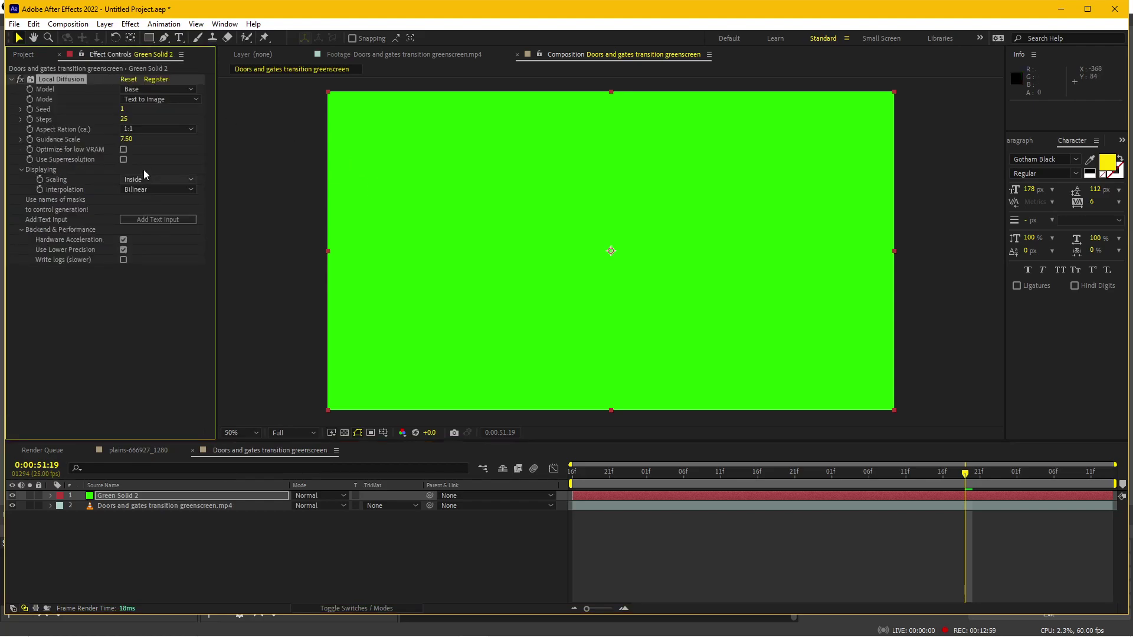
pyautogui.click(141, 100)
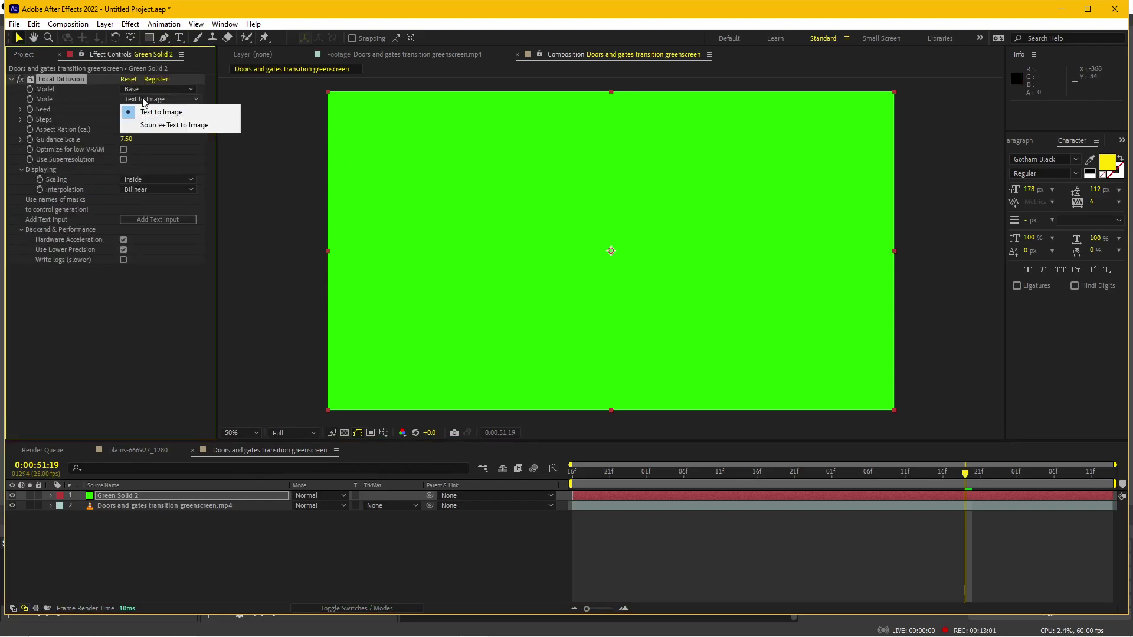
pyautogui.click(148, 370)
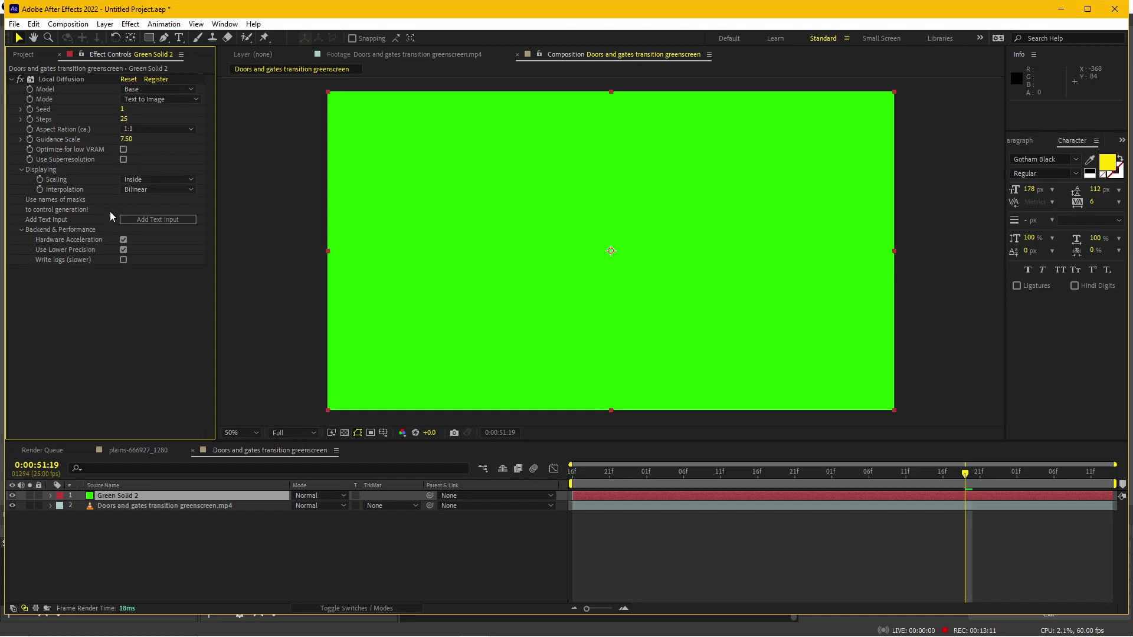
# - Add a text input and name its mask 'medival castle on the green plain under the blue sky'
pyautogui.click(132, 216)
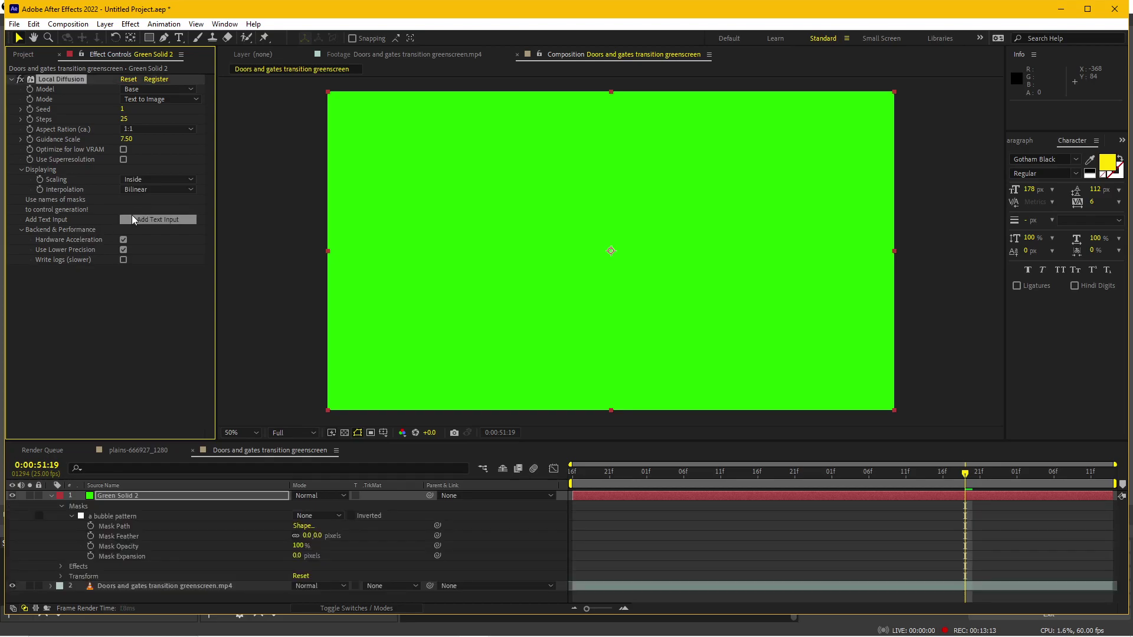
pyautogui.click(123, 516)
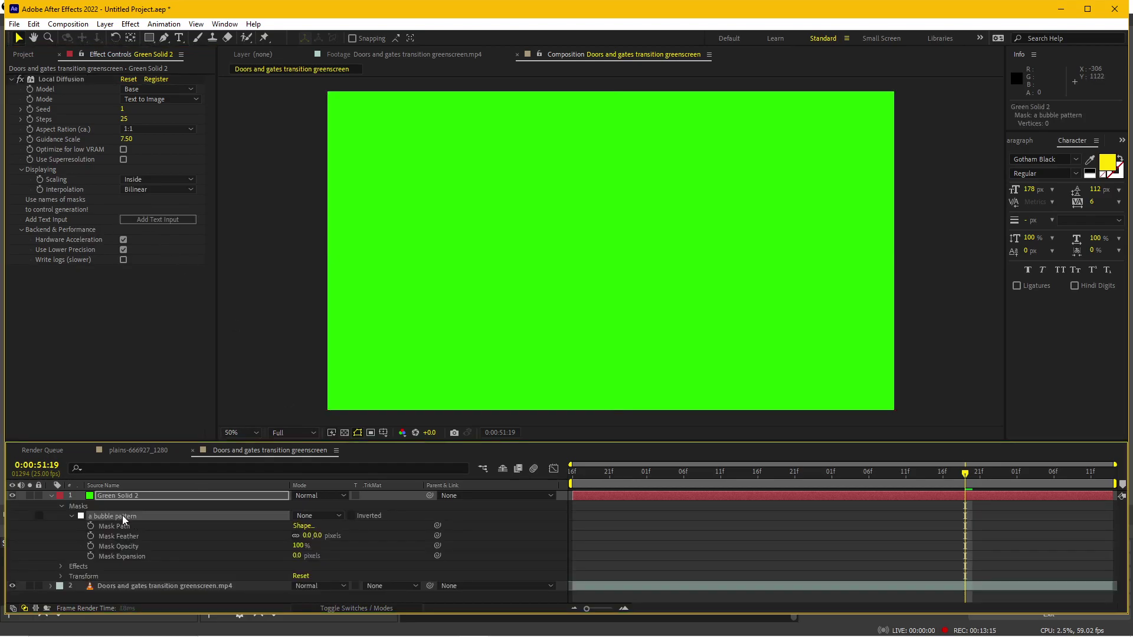
pyautogui.press('Return')
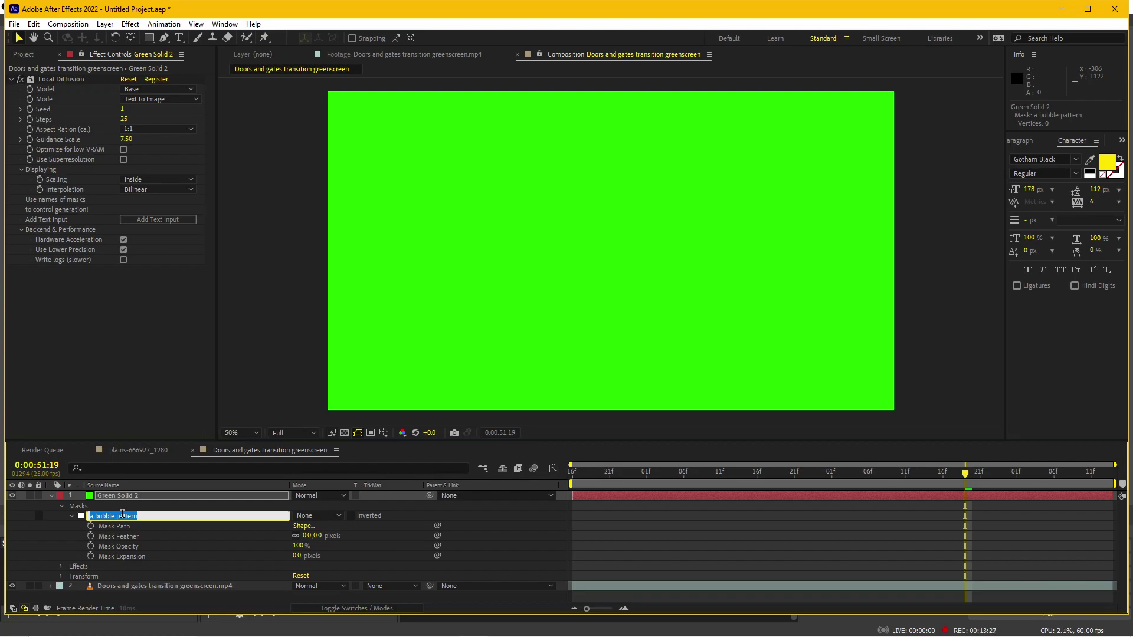
pyautogui.write('medival castle')
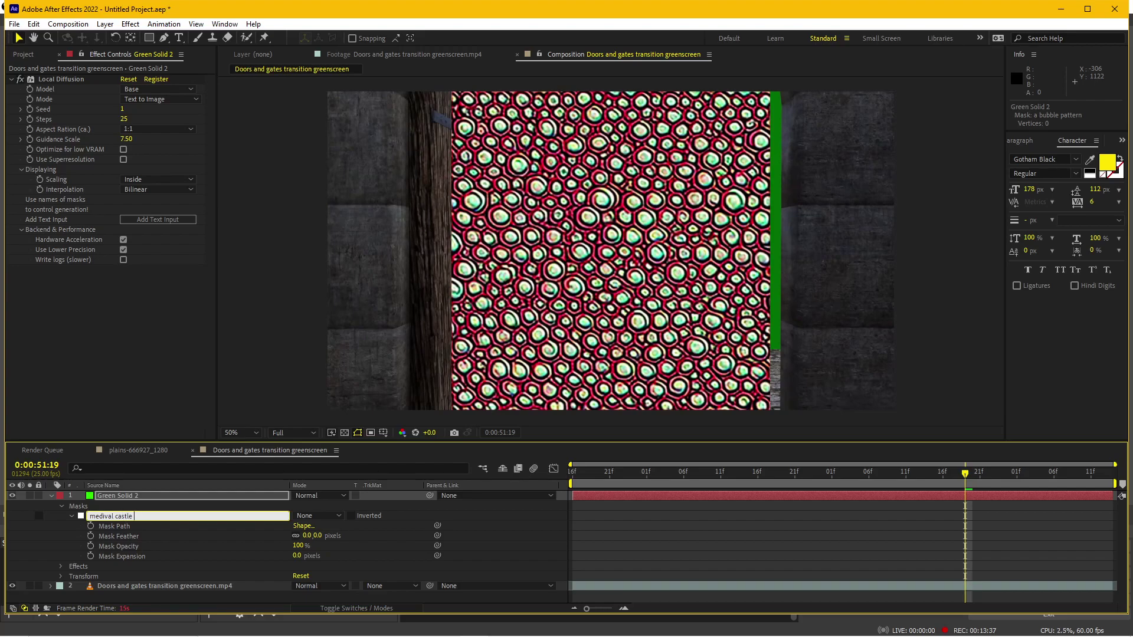
pyautogui.write('n the gr')
pyautogui.write('een plain')
pyautogui.write(' under th')
pyautogui.write('e ')
pyautogui.write('blue sky')
pyautogui.press('Return')
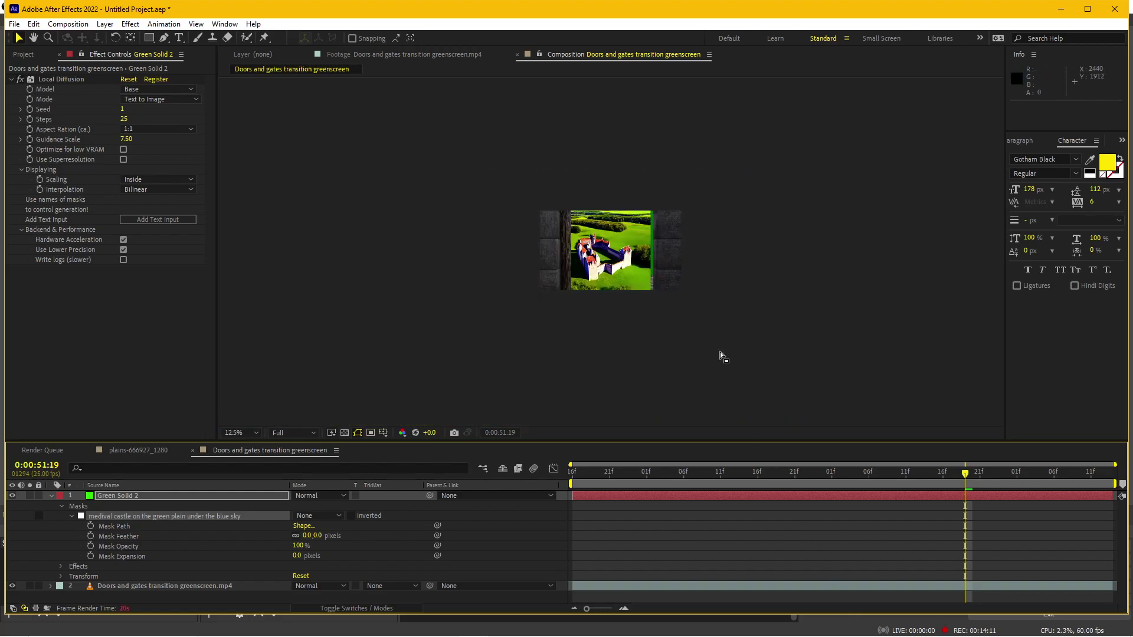
pyautogui.click(855, 627)
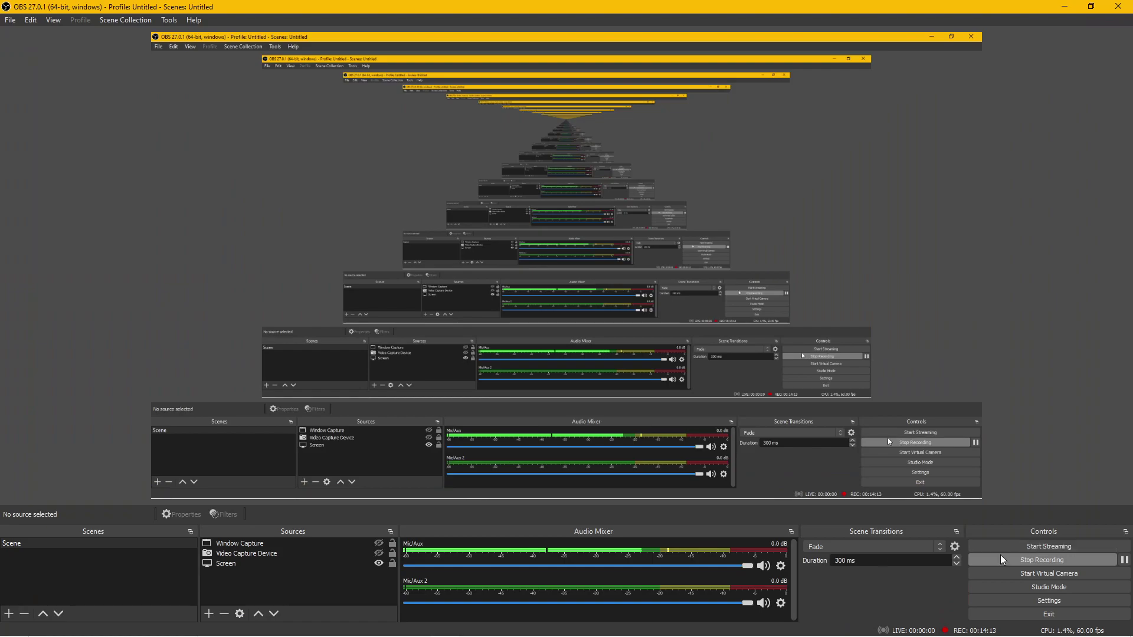
pyautogui.click(473, 624)
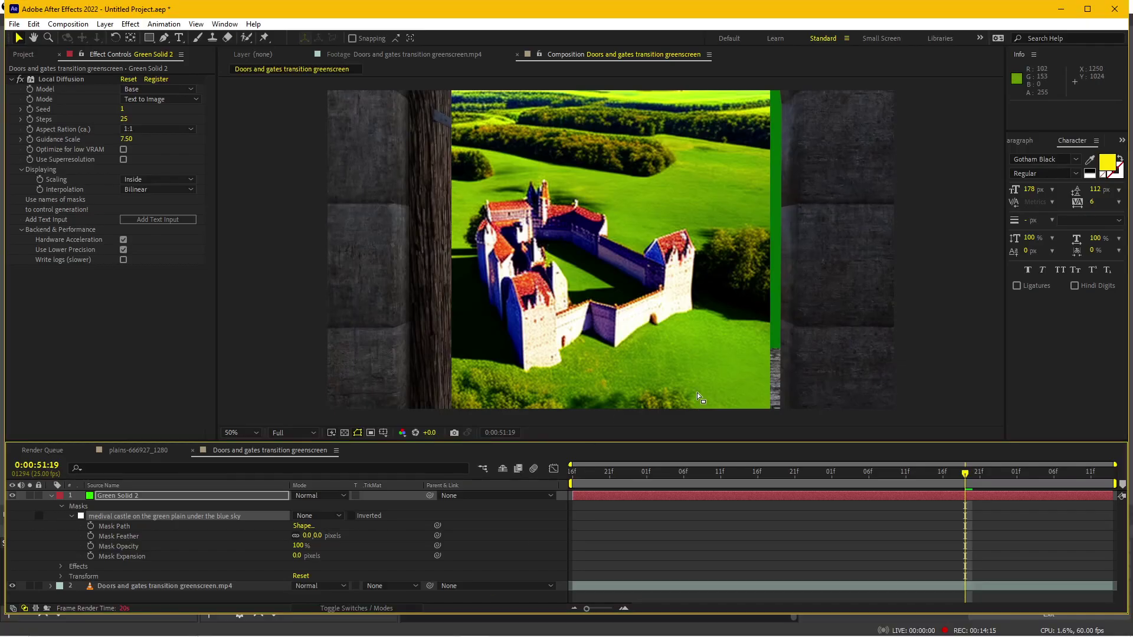
pyautogui.click(929, 471)
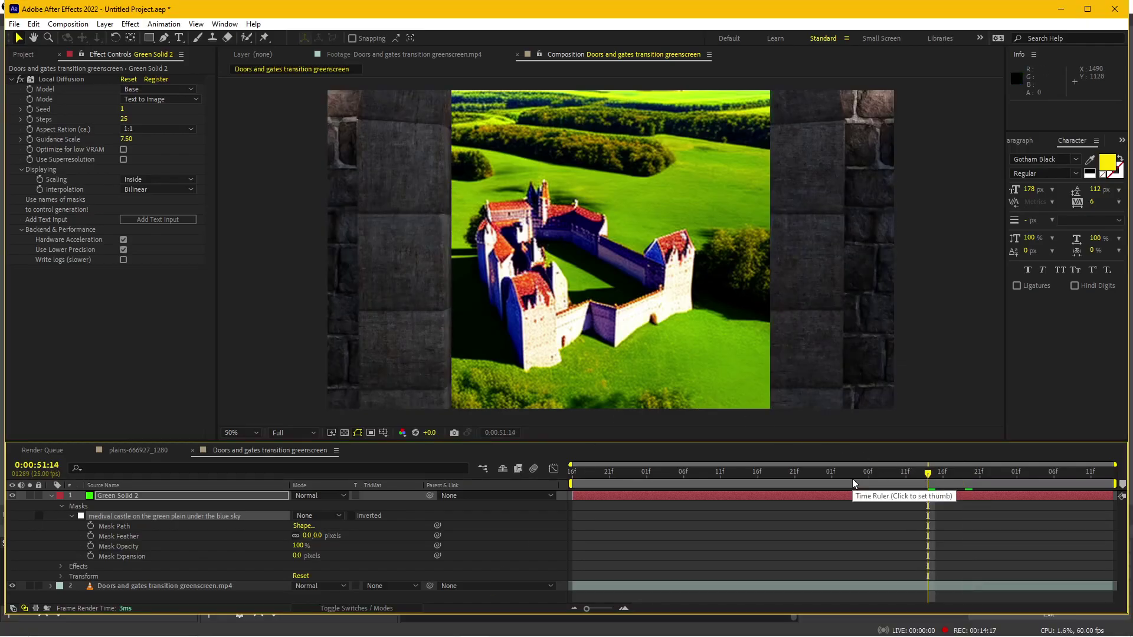
pyautogui.click(890, 480)
pyautogui.moveTo(891, 480); pyautogui.dragTo(972, 472)
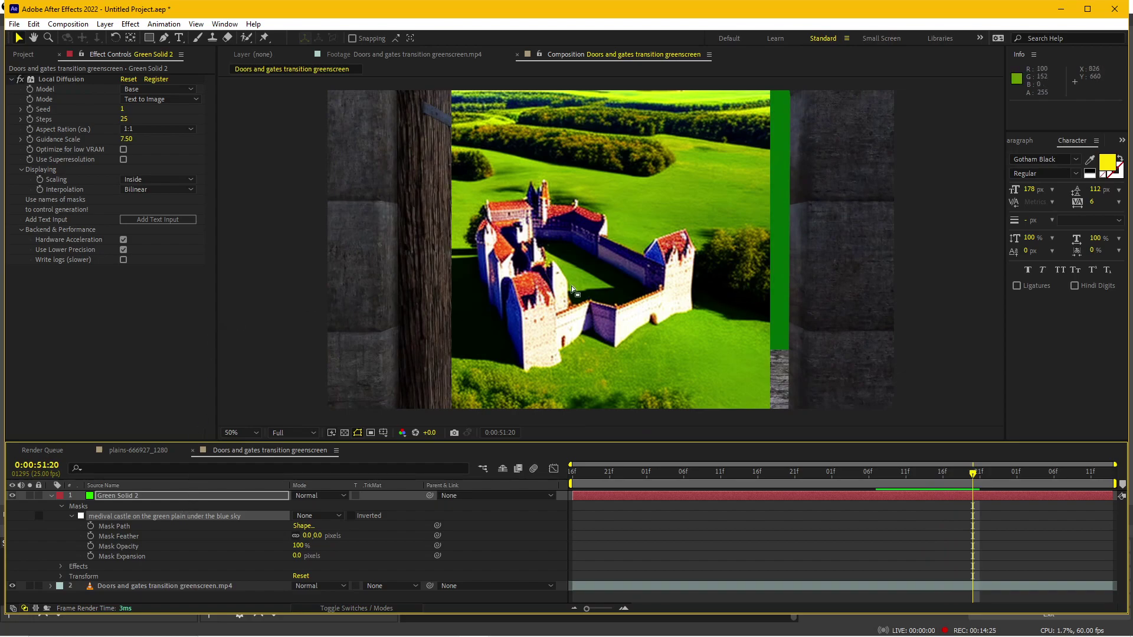
pyautogui.click(161, 452)
pyautogui.press(',')
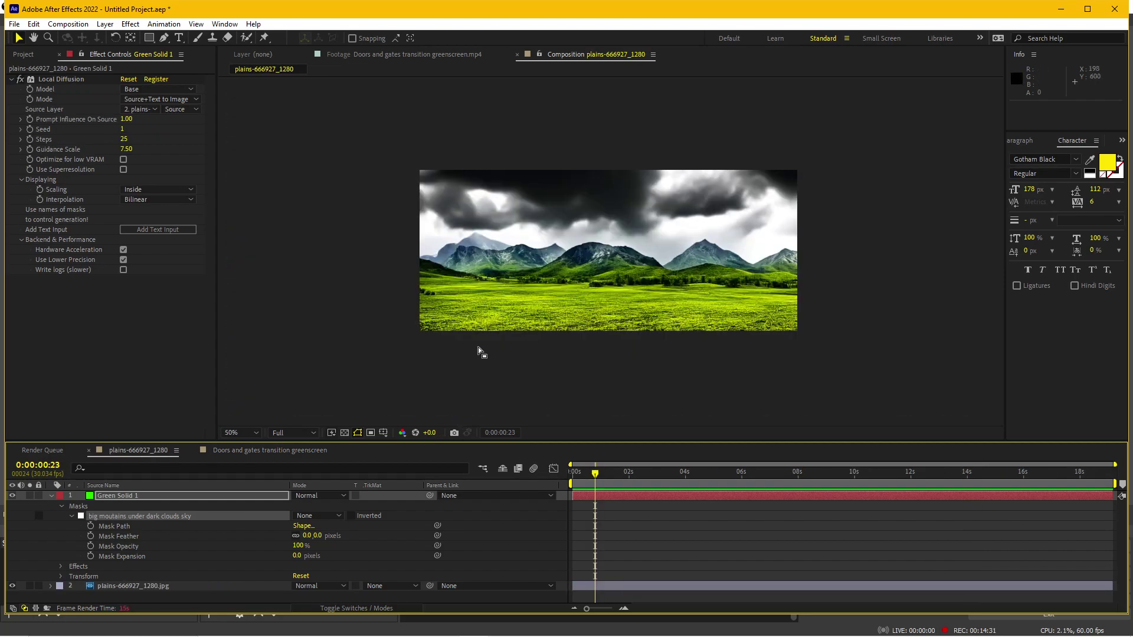
pyautogui.click(11, 495)
pyautogui.press('/')
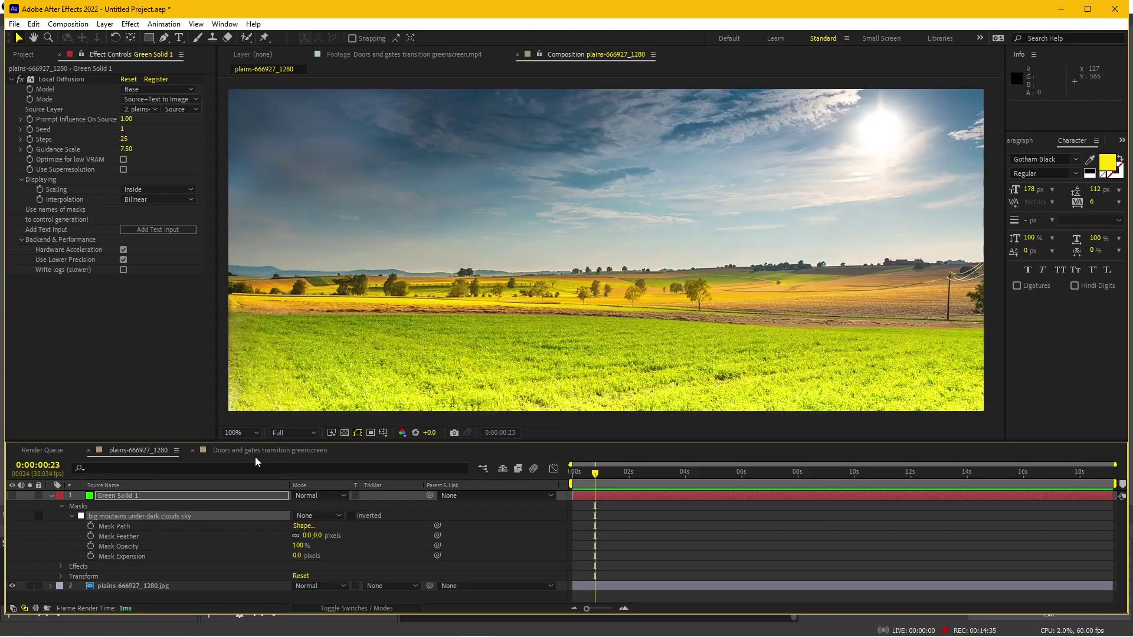
pyautogui.click(254, 452)
pyautogui.click(12, 495)
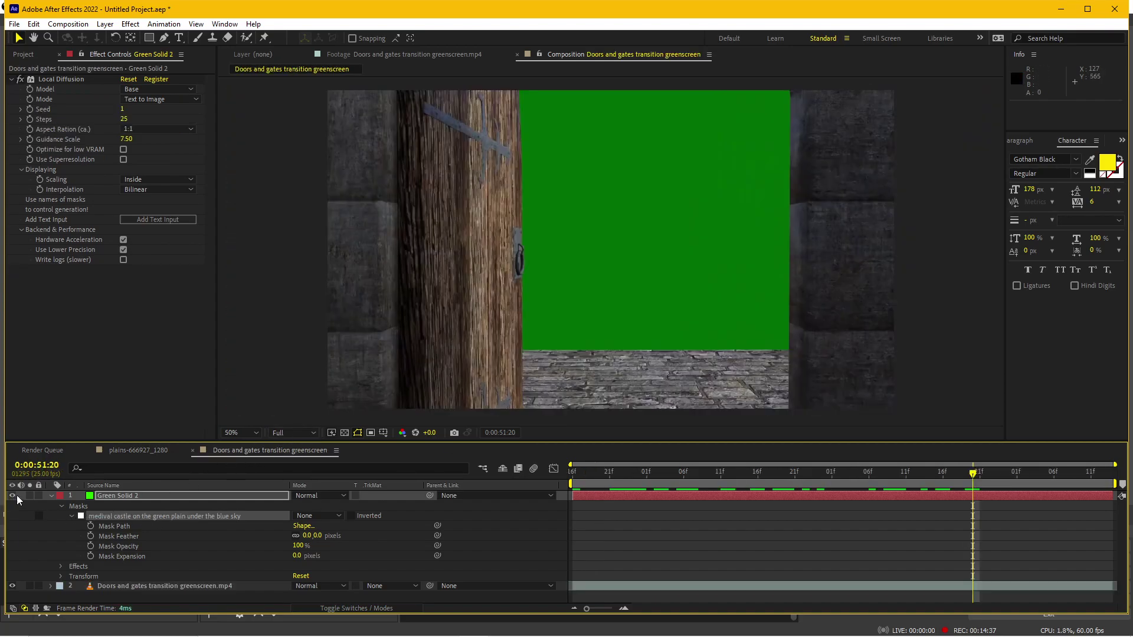
# - Move Green Solid 2 below the door footage and key out the green with Keylight (1.2)
pyautogui.click(51, 495)
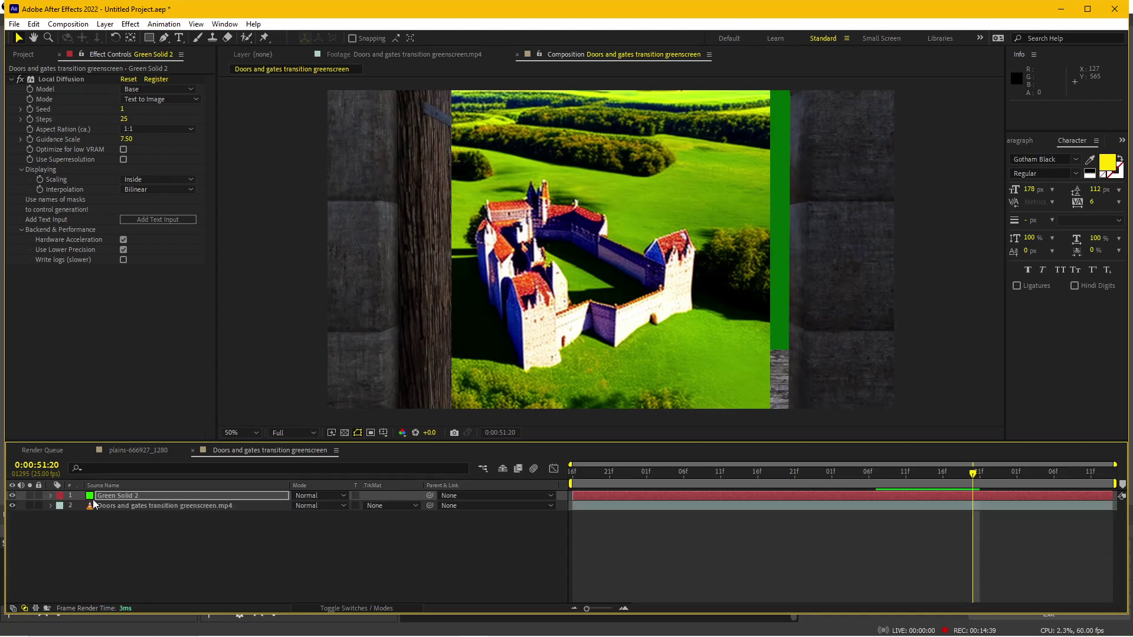
pyautogui.moveTo(119, 497); pyautogui.dragTo(120, 522)
pyautogui.click(139, 495)
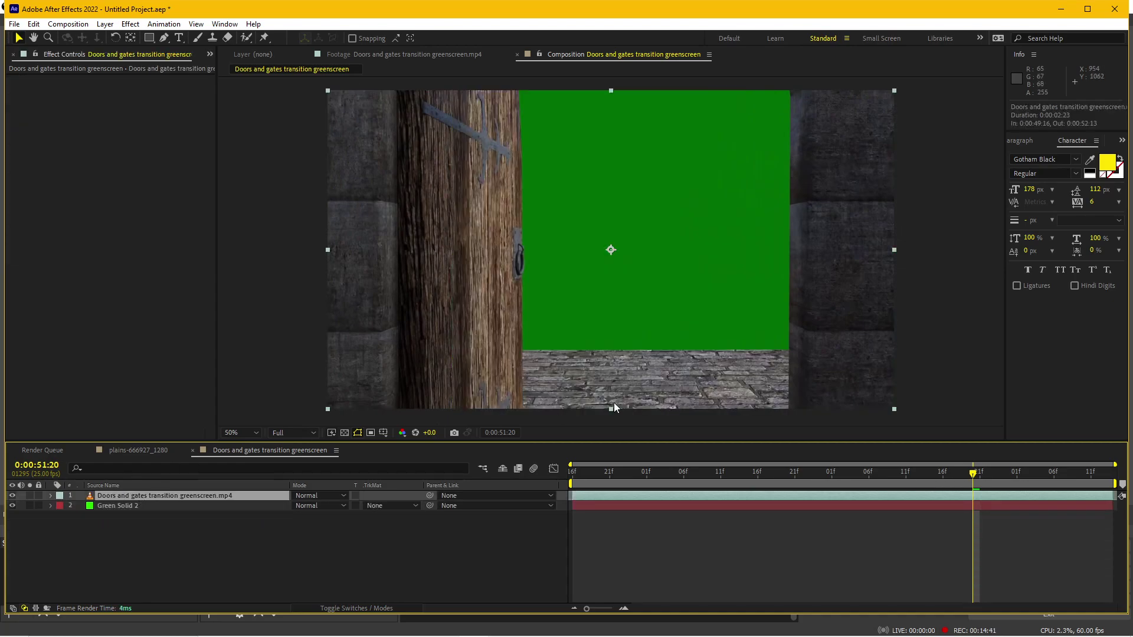
pyautogui.click(123, 24)
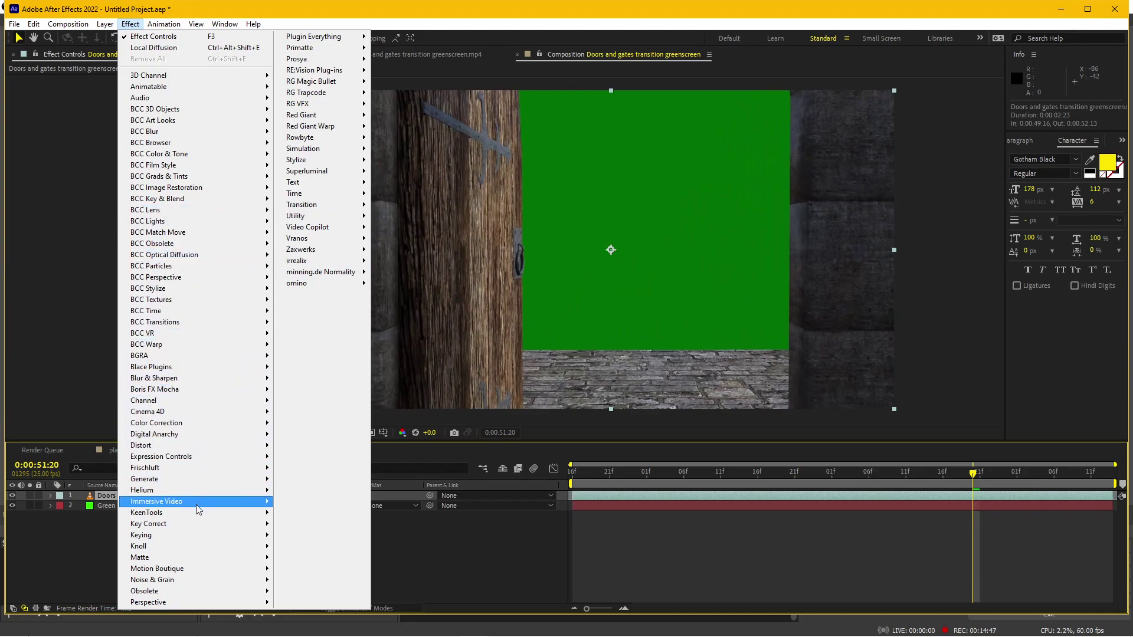
pyautogui.moveTo(198, 538)
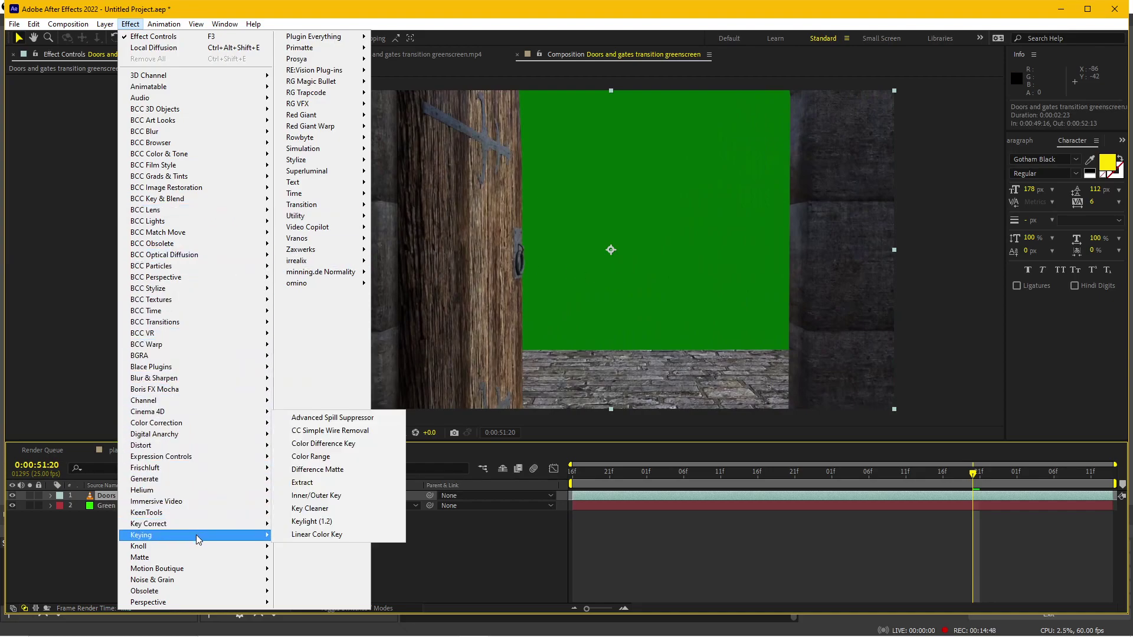
pyautogui.click(328, 522)
pyautogui.click(141, 154)
pyautogui.click(688, 218)
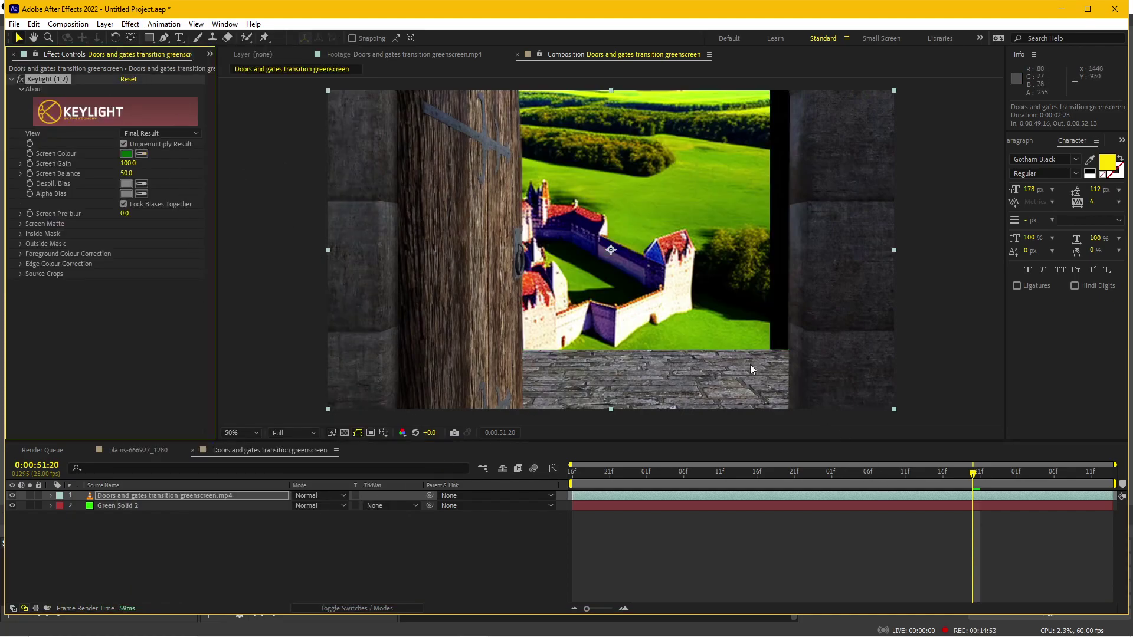
pyautogui.click(173, 507)
# - Shift the castle layer right within the opening and scrub to check the door reveal
pyautogui.moveTo(589, 314); pyautogui.dragTo(631, 313)
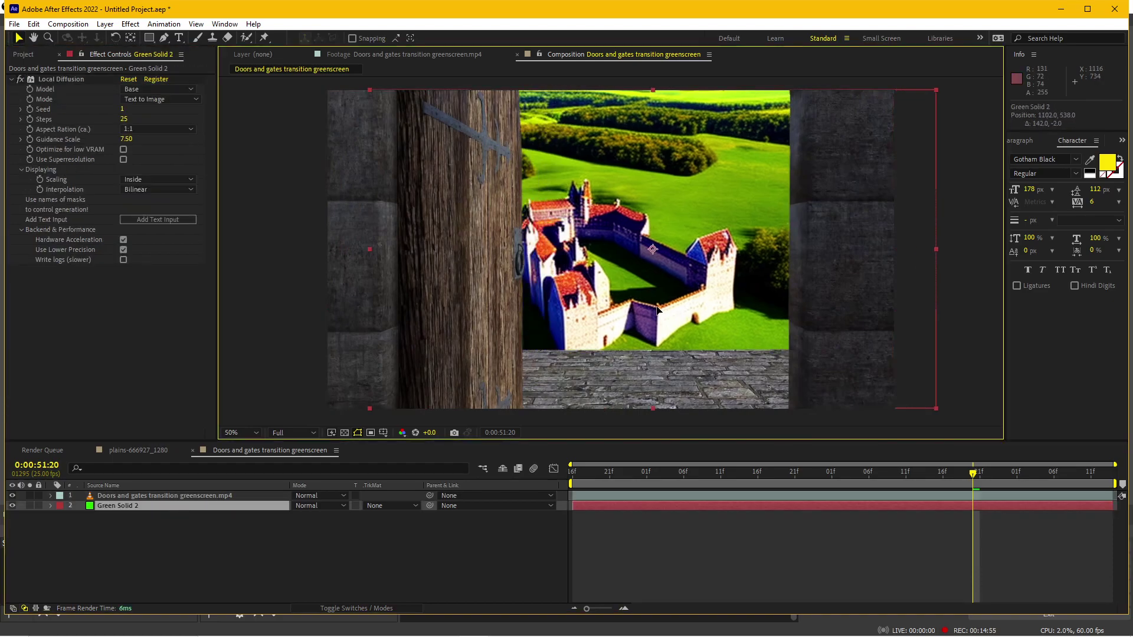
pyautogui.press(',')
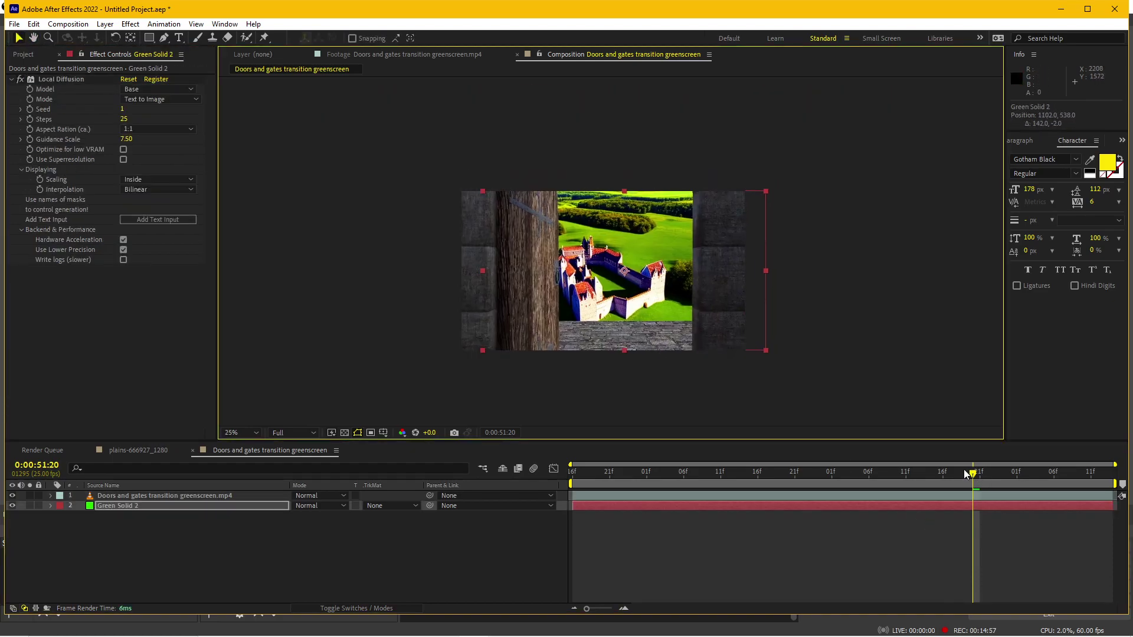
pyautogui.moveTo(973, 472); pyautogui.dragTo(812, 486)
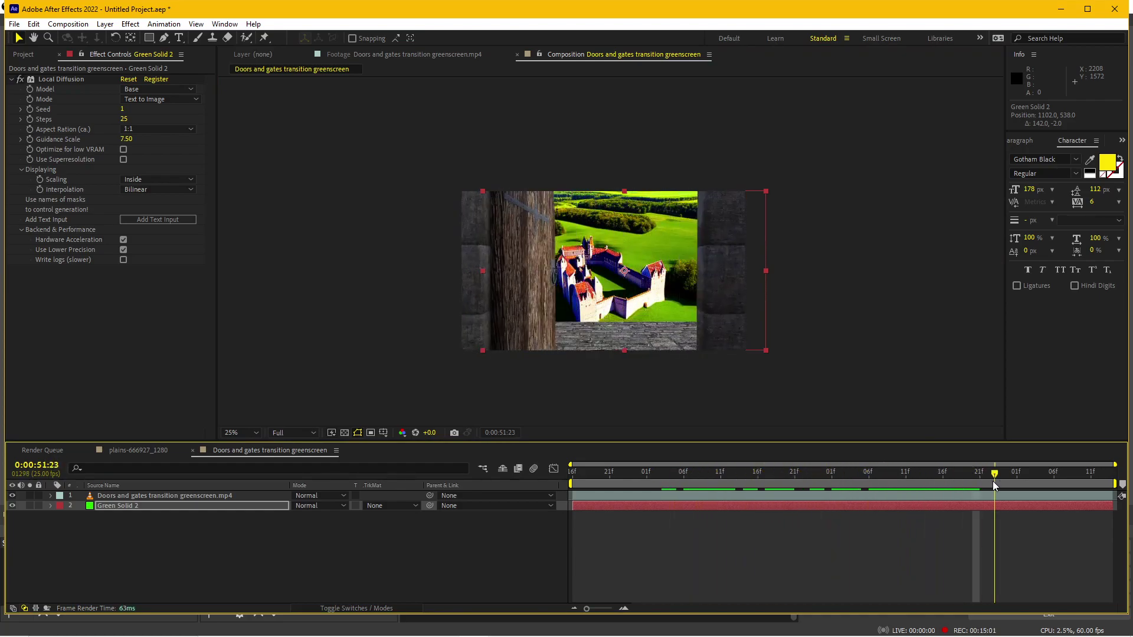
pyautogui.moveTo(813, 486); pyautogui.dragTo(995, 480)
pyautogui.press('.')
pyautogui.press('.')
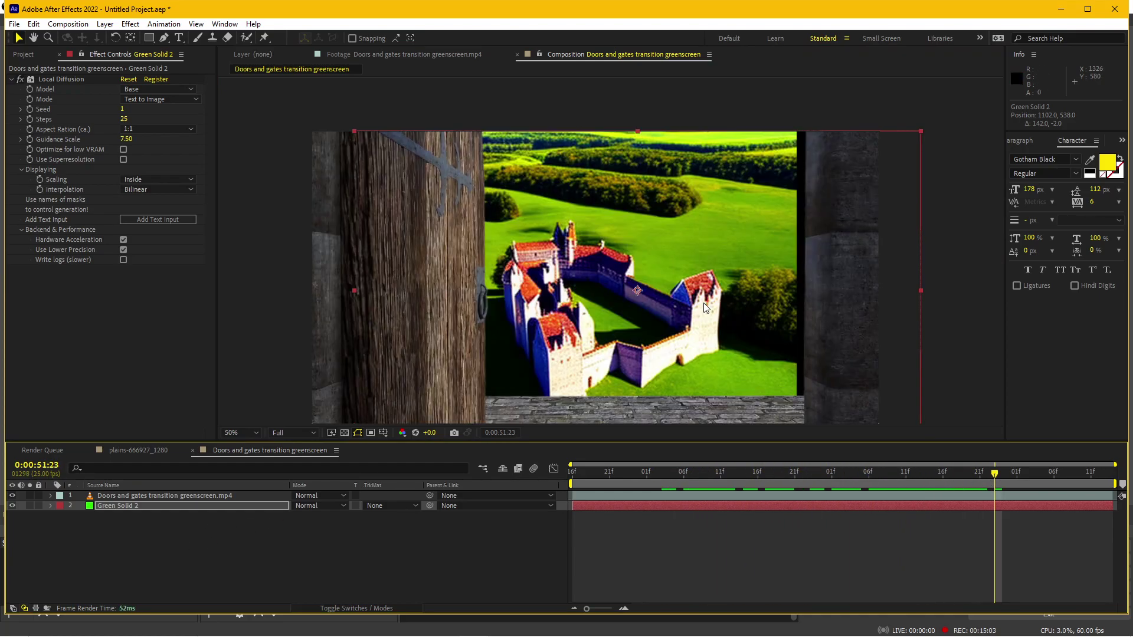
# - Nudge the castle up-right and enlarge it to fill the gateway, scrubbing to verify
pyautogui.moveTo(727, 362)
pyautogui.mouseDown()
pyautogui.moveTo(757, 356)
pyautogui.moveTo(734, 352)
pyautogui.mouseUp()
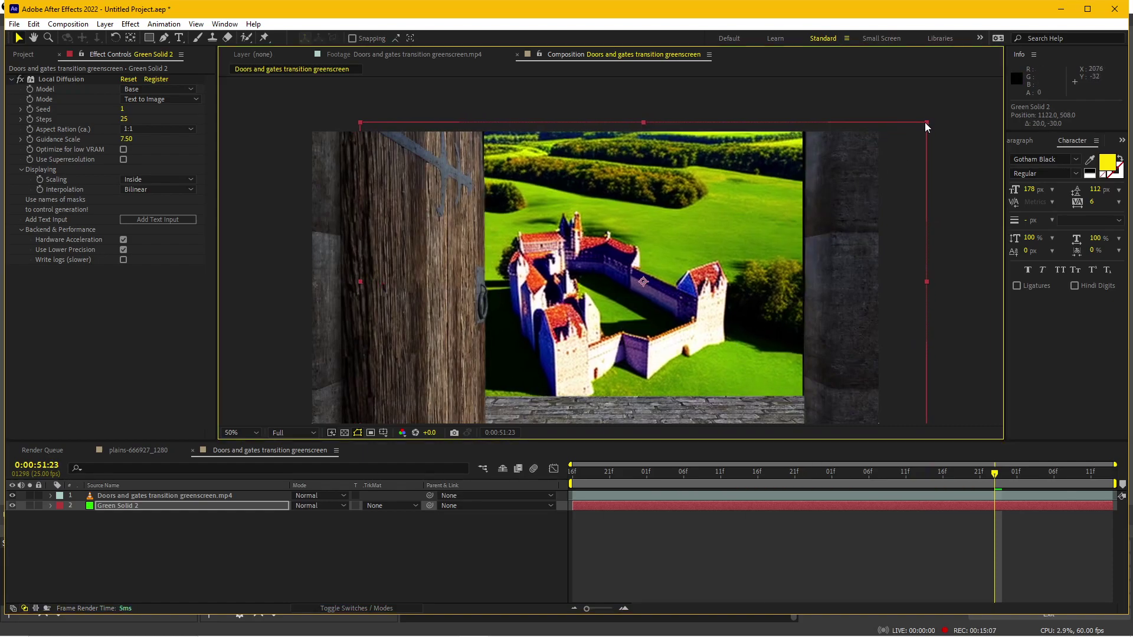
pyautogui.moveTo(926, 122); pyautogui.dragTo(972, 102)
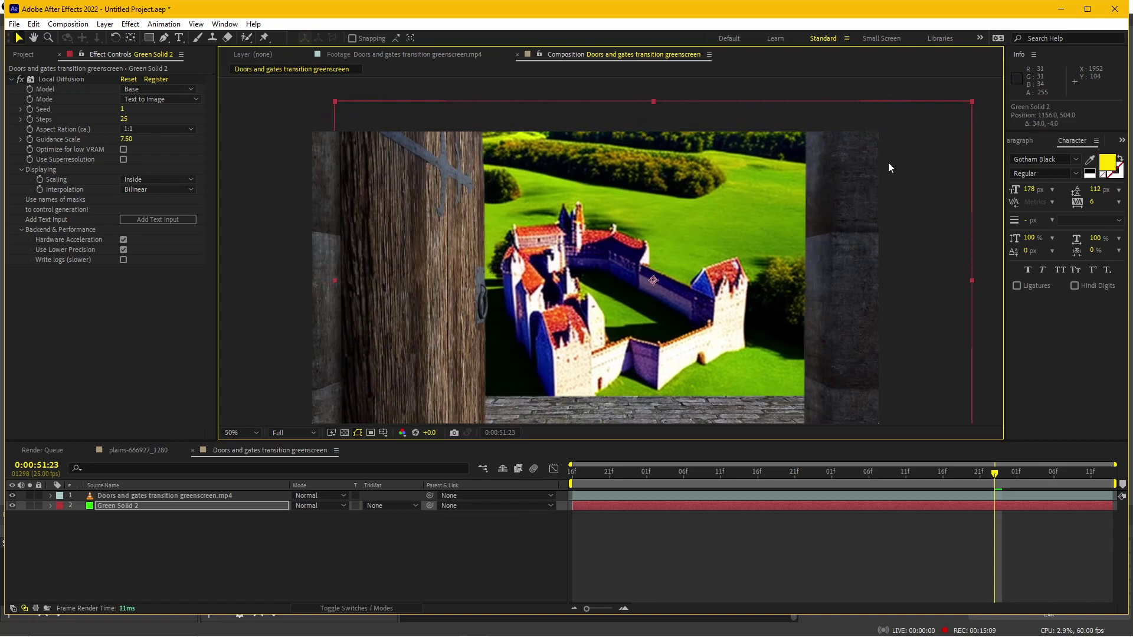
pyautogui.press(',')
pyautogui.press(',')
pyautogui.click(818, 473)
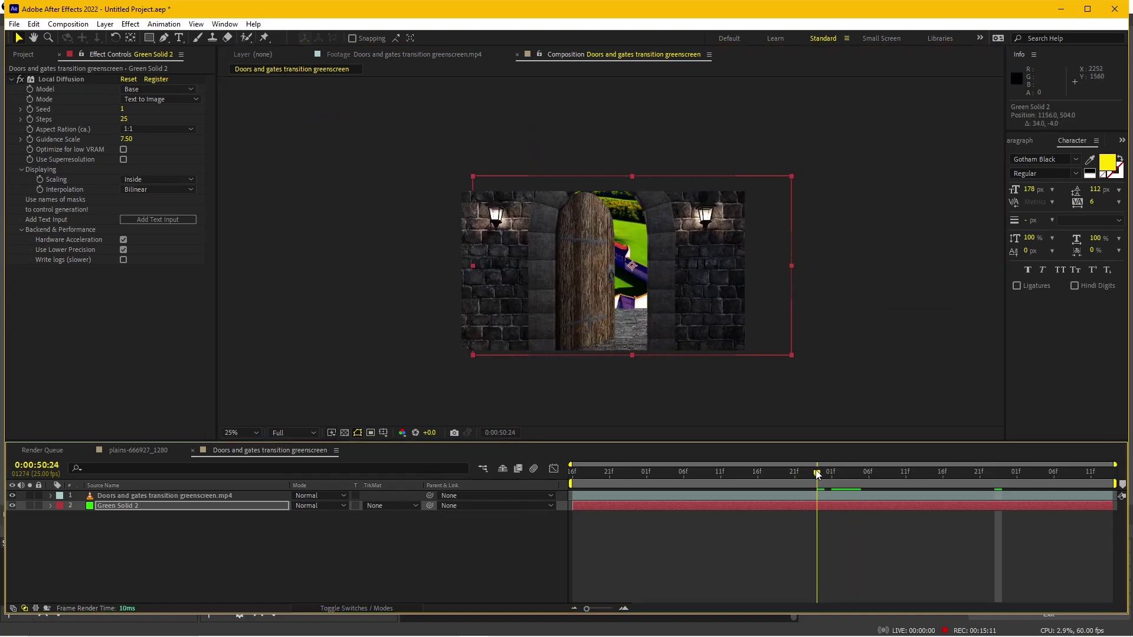
pyautogui.moveTo(818, 475)
pyautogui.mouseDown()
pyautogui.moveTo(702, 495)
pyautogui.moveTo(994, 478)
pyautogui.moveTo(817, 480)
pyautogui.moveTo(646, 501)
pyautogui.mouseUp()
pyautogui.press('.')
pyautogui.press('.')
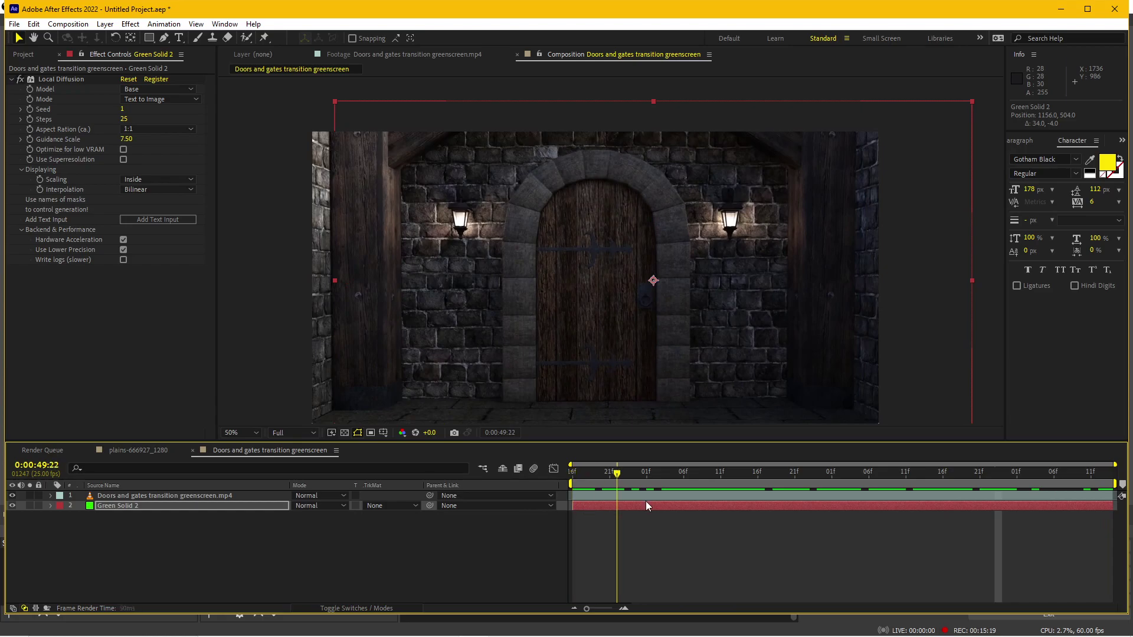
pyautogui.moveTo(645, 501); pyautogui.dragTo(880, 504)
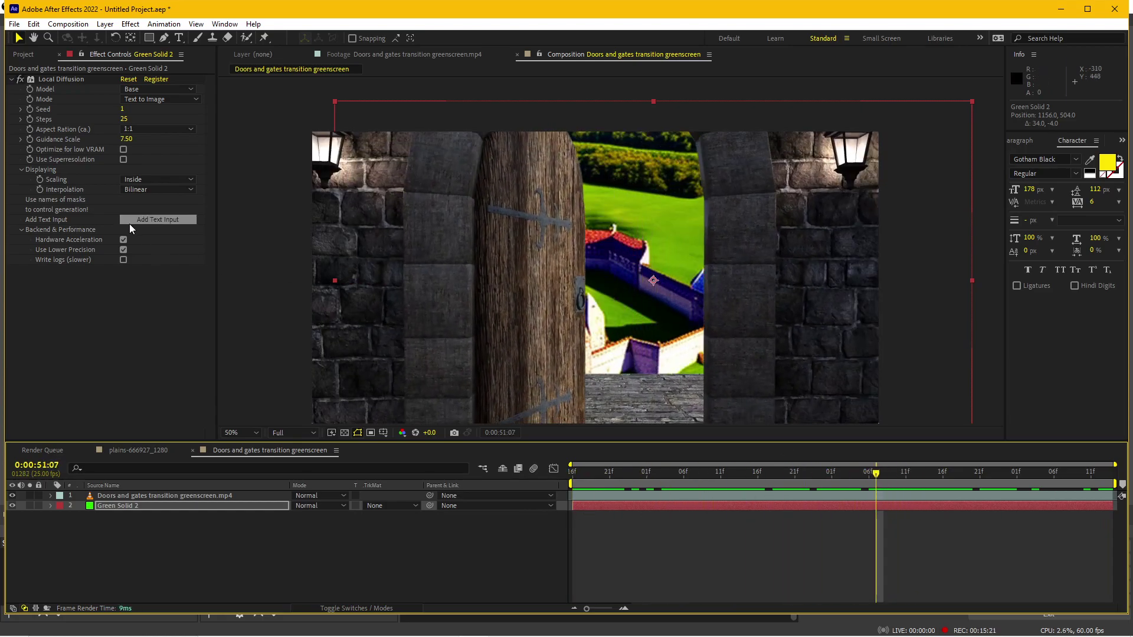
pyautogui.moveTo(414, 280); pyautogui.dragTo(401, 267)
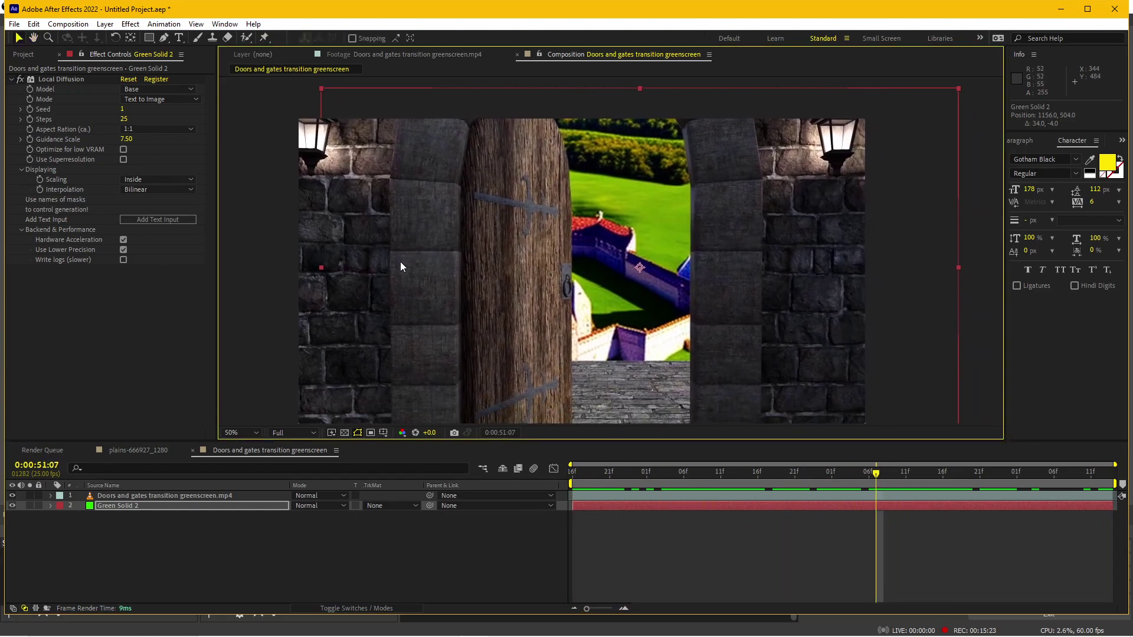